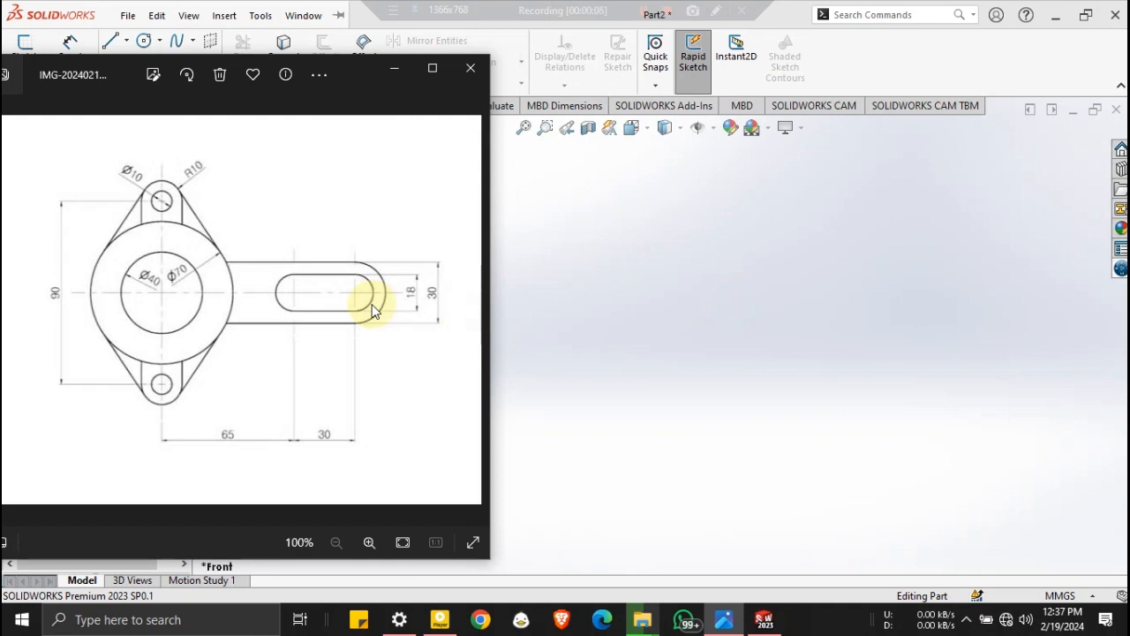
Start a new sketch on the Front Plane.
left_click(632, 215)
left_click(75, 279)
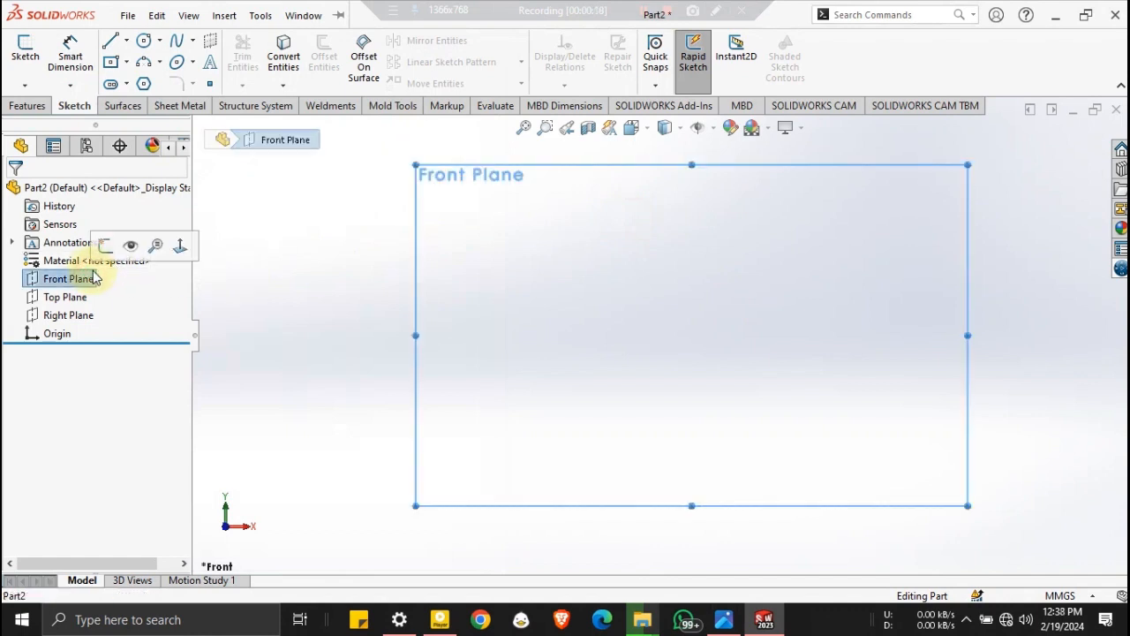
left_click(105, 247)
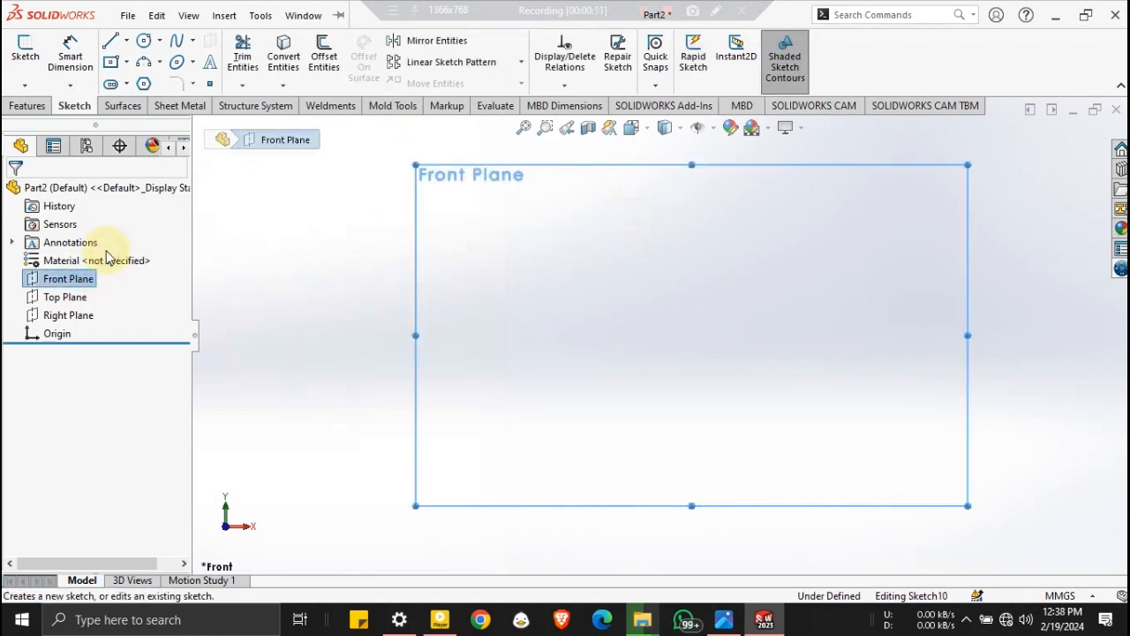
left_click(109, 44)
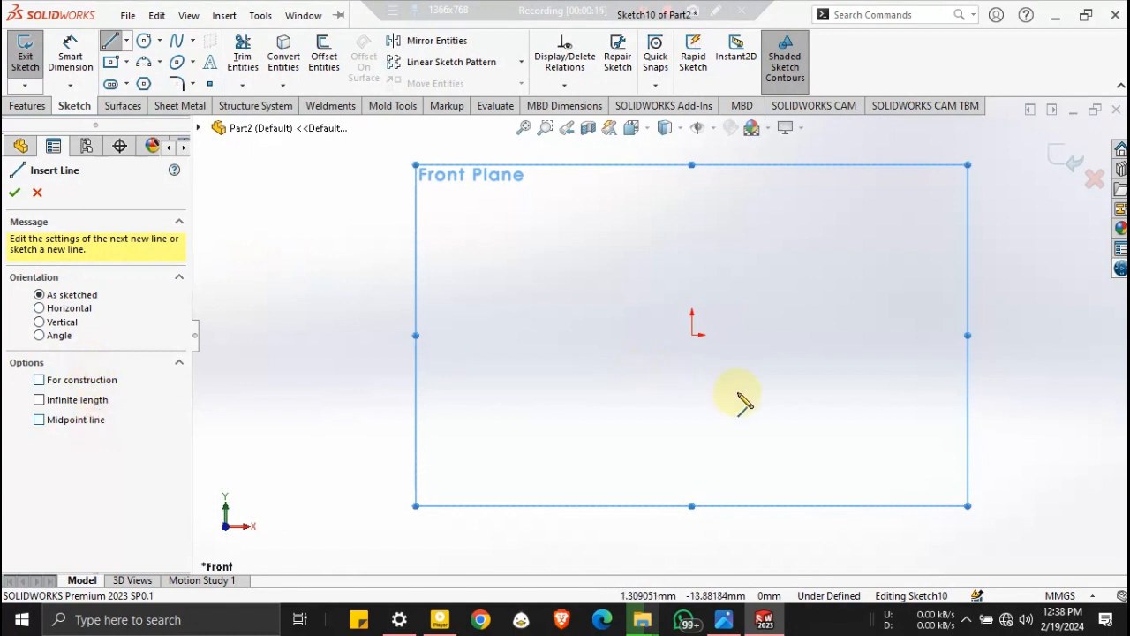
mouse_move(691, 335)
left_mouse_down()
mouse_move(866, 322)
mouse_move(1042, 335)
left_mouse_up()
key("Escape")
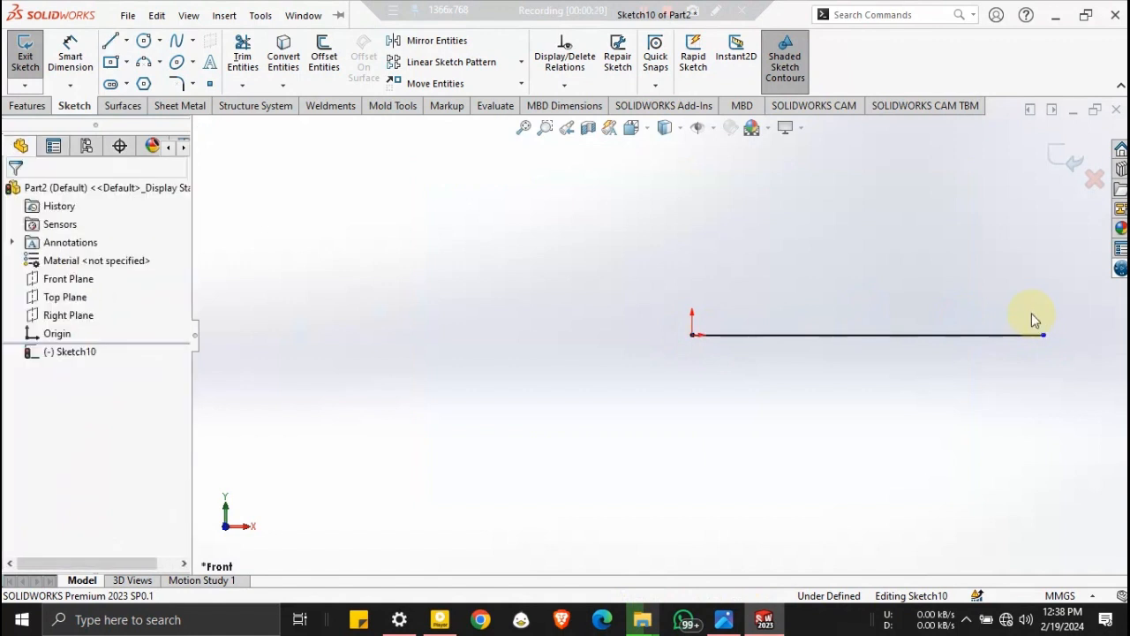
key("ctrl+z")
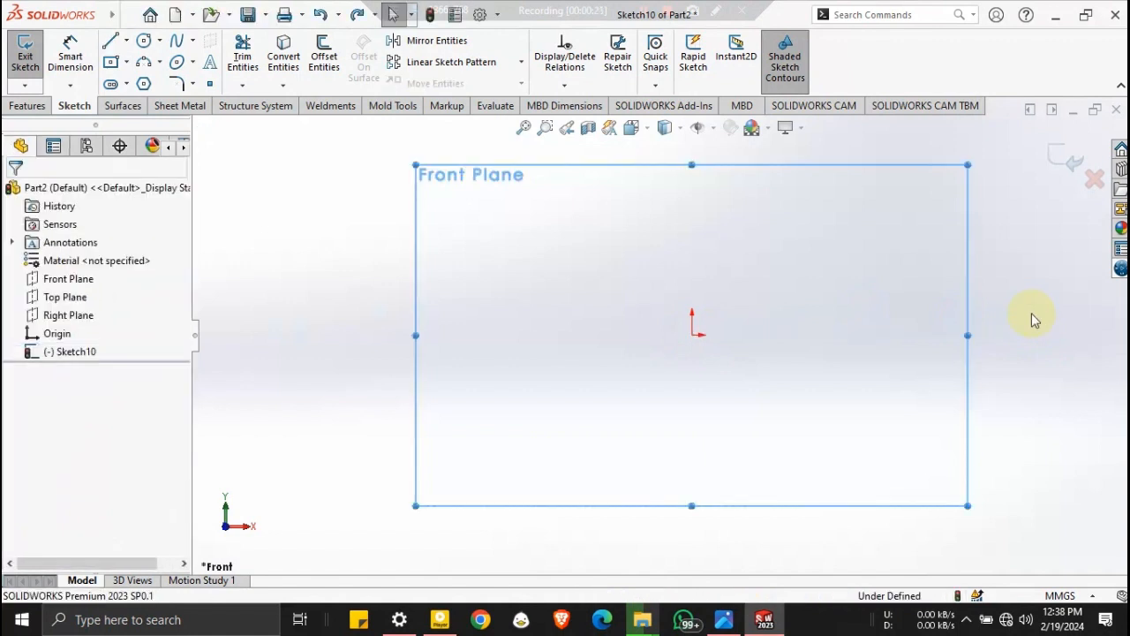
Draw a horizontal construction midpoint line centred on the origin, extending about 87 mm to each side.
left_click(126, 39)
left_click(149, 80)
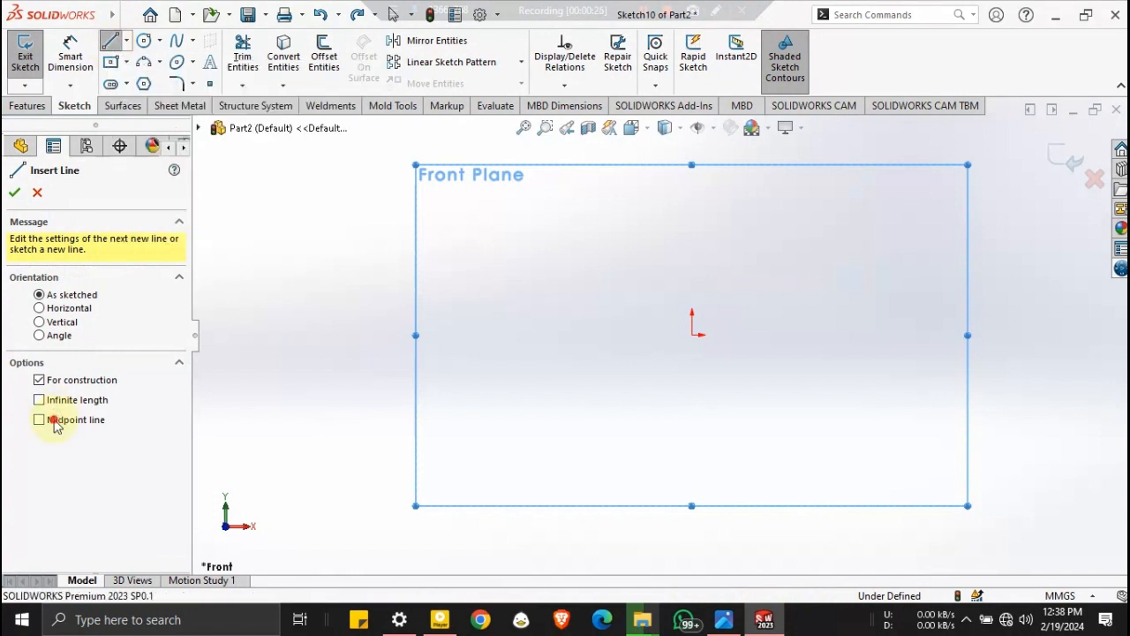
left_click(692, 336)
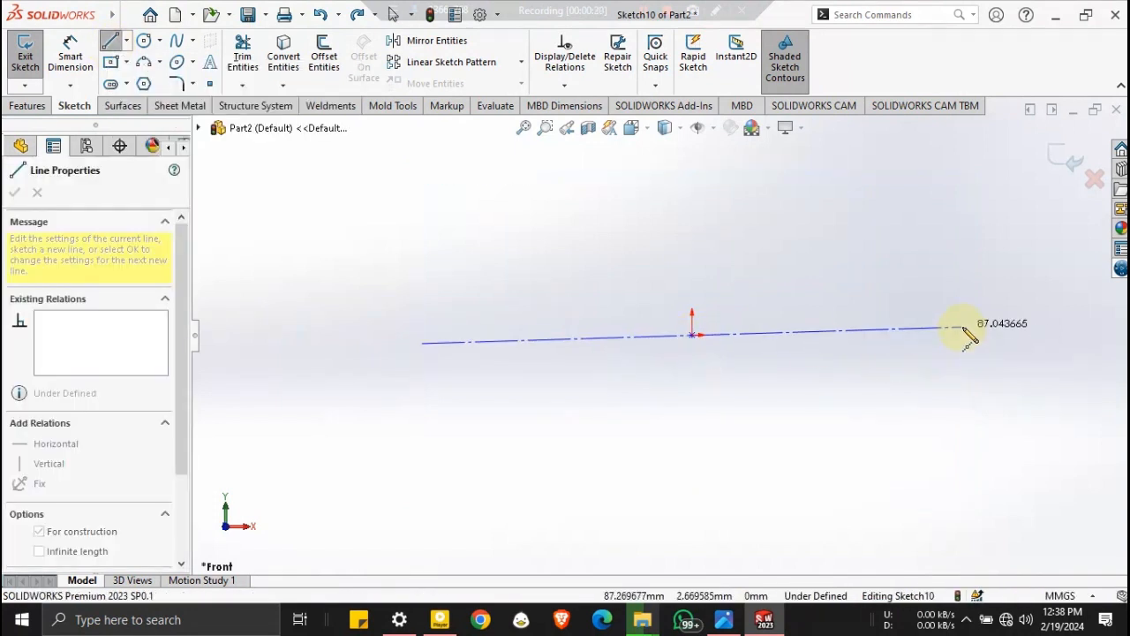
left_click(967, 336)
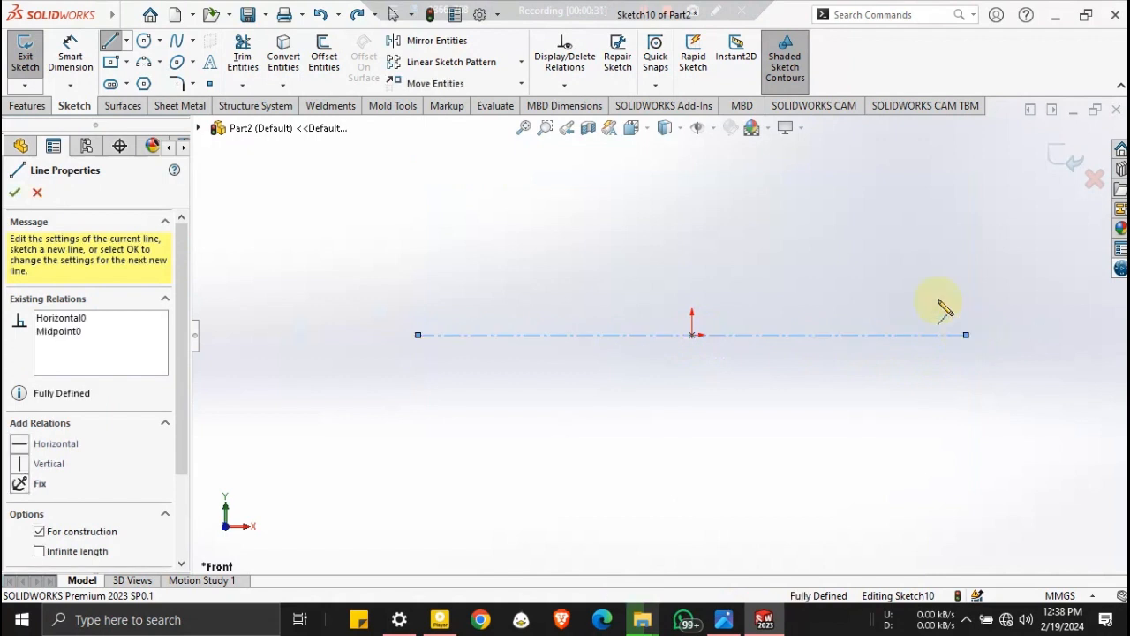
key("Escape")
Draw a second construction midpoint line about 109 mm long centred on the origin and make it vertical.
left_click(692, 336)
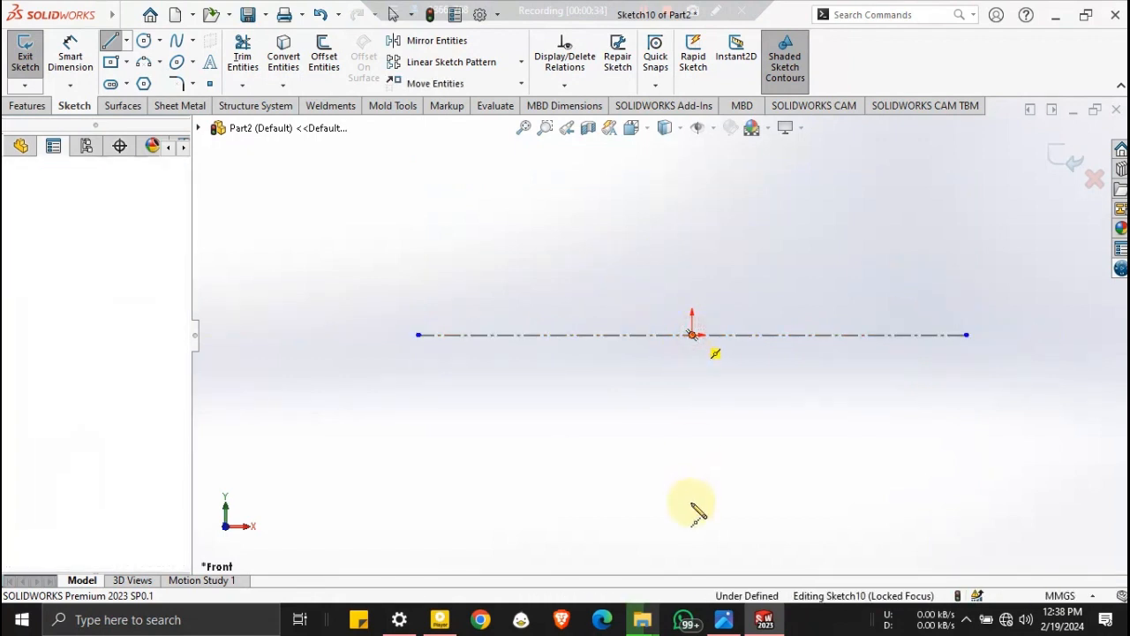
left_click(699, 504)
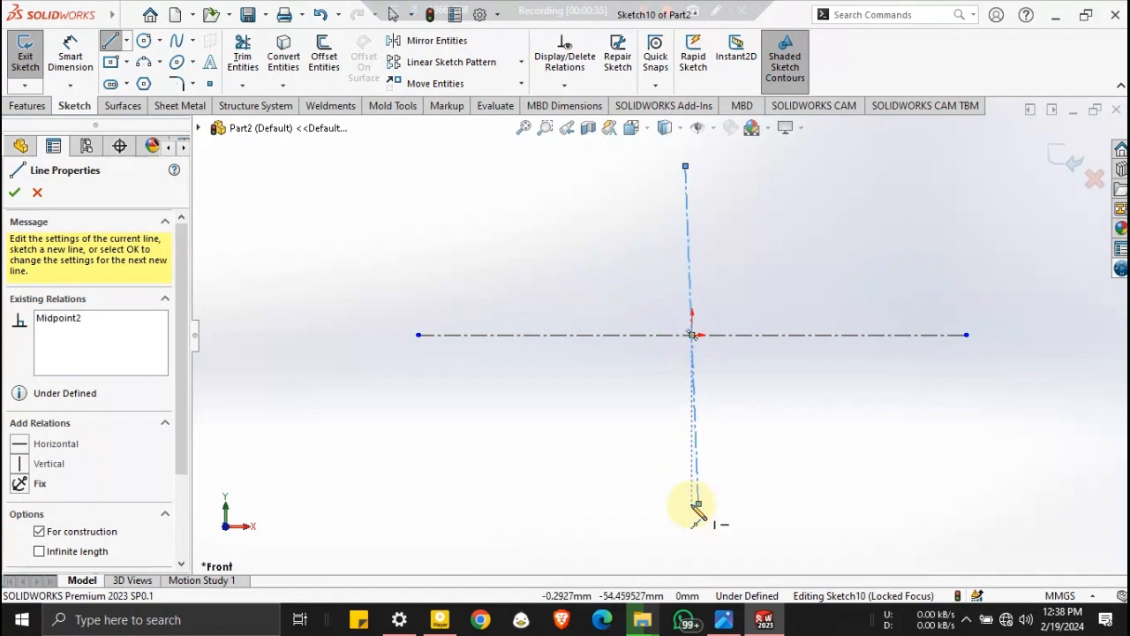
key("Escape")
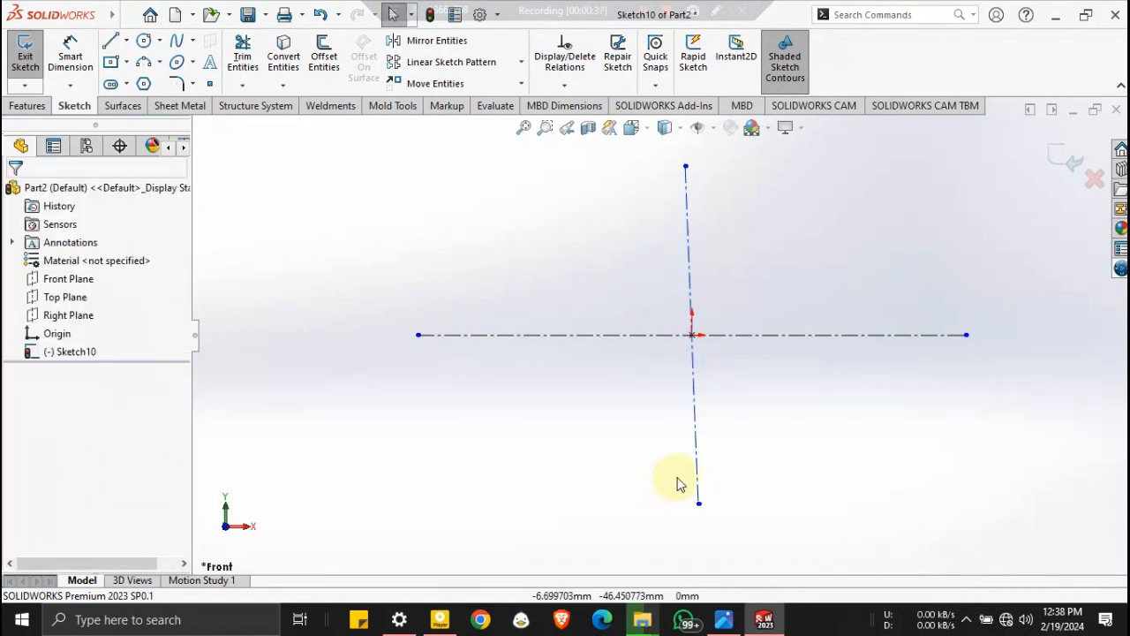
left_click(697, 468)
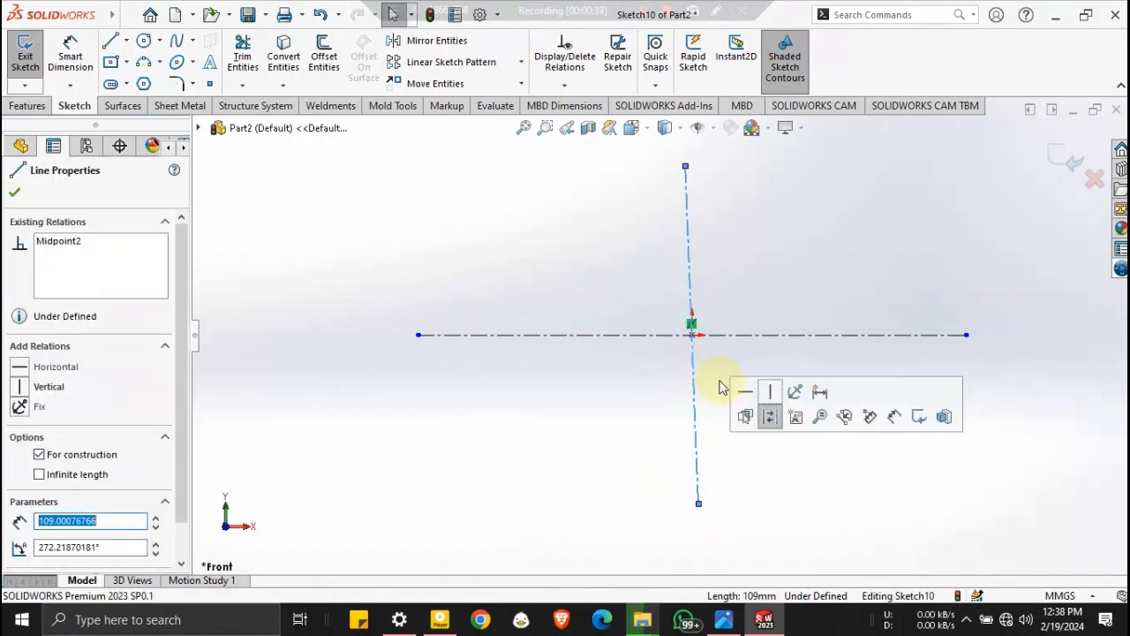
left_click(767, 393)
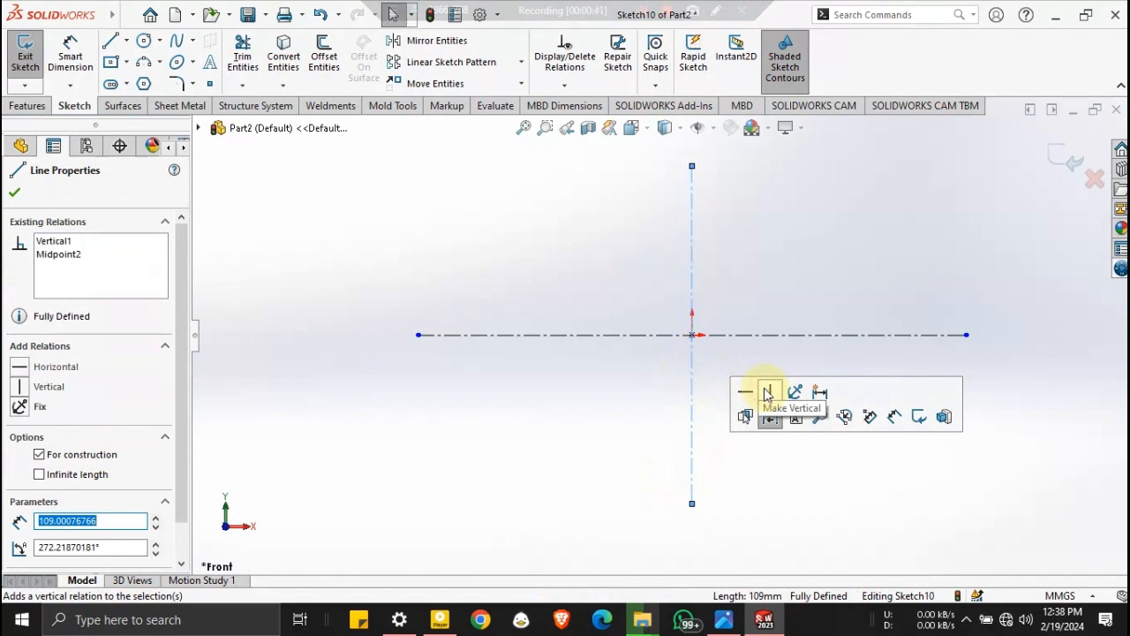
left_click(618, 383)
Sketch two concentric circles centred on the origin, about 45 mm and 77 mm in diameter.
left_click(724, 620)
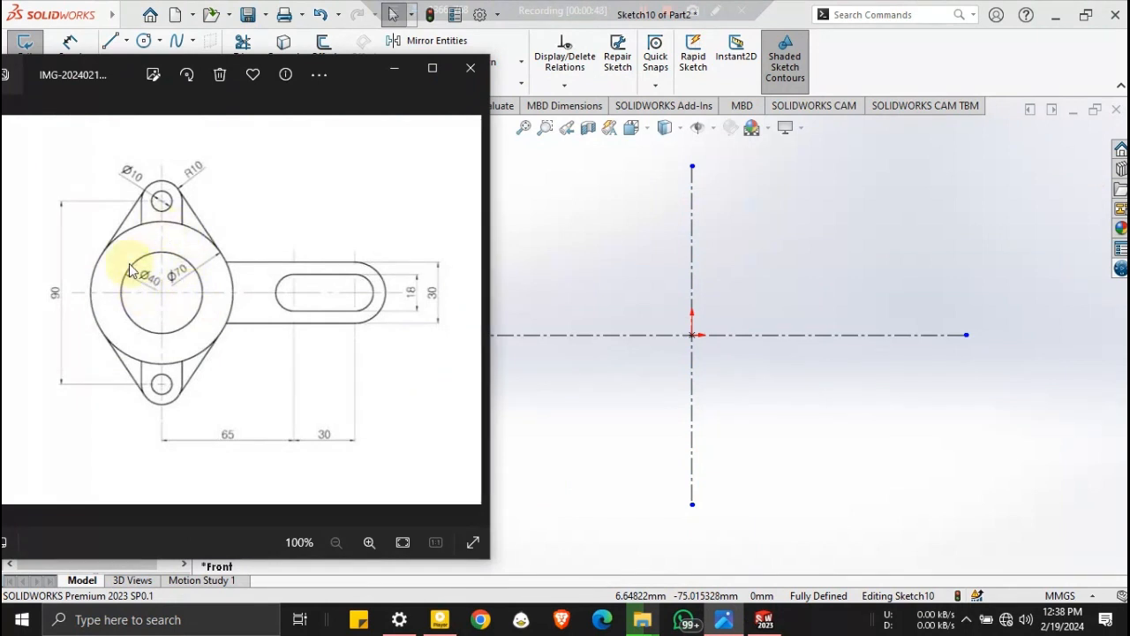
left_click(393, 68)
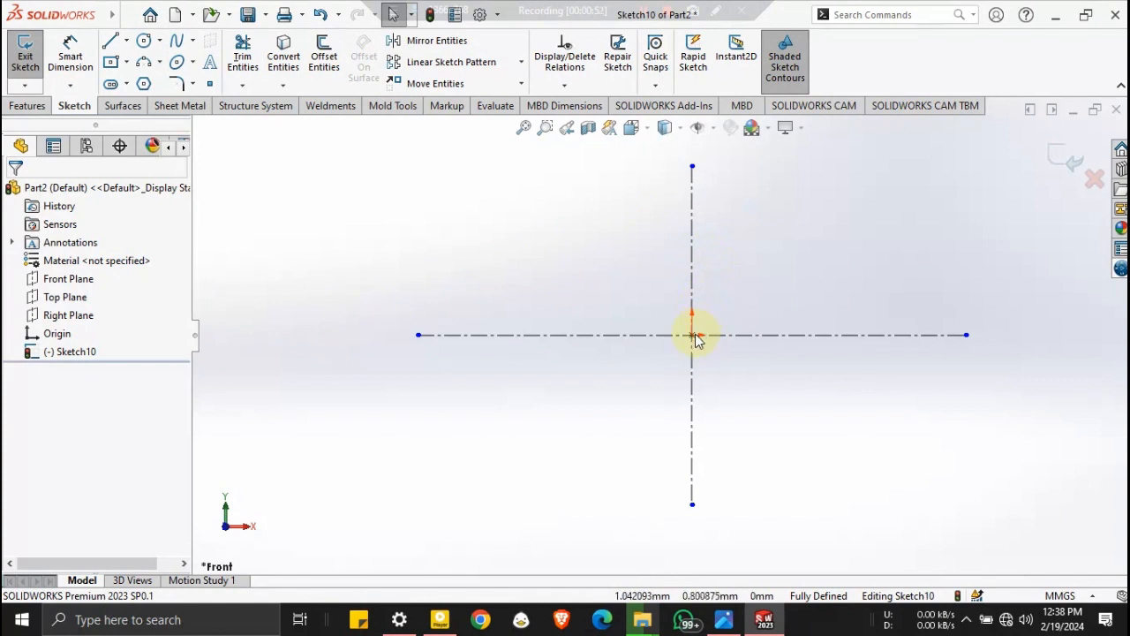
left_click(128, 15)
left_click(491, 192)
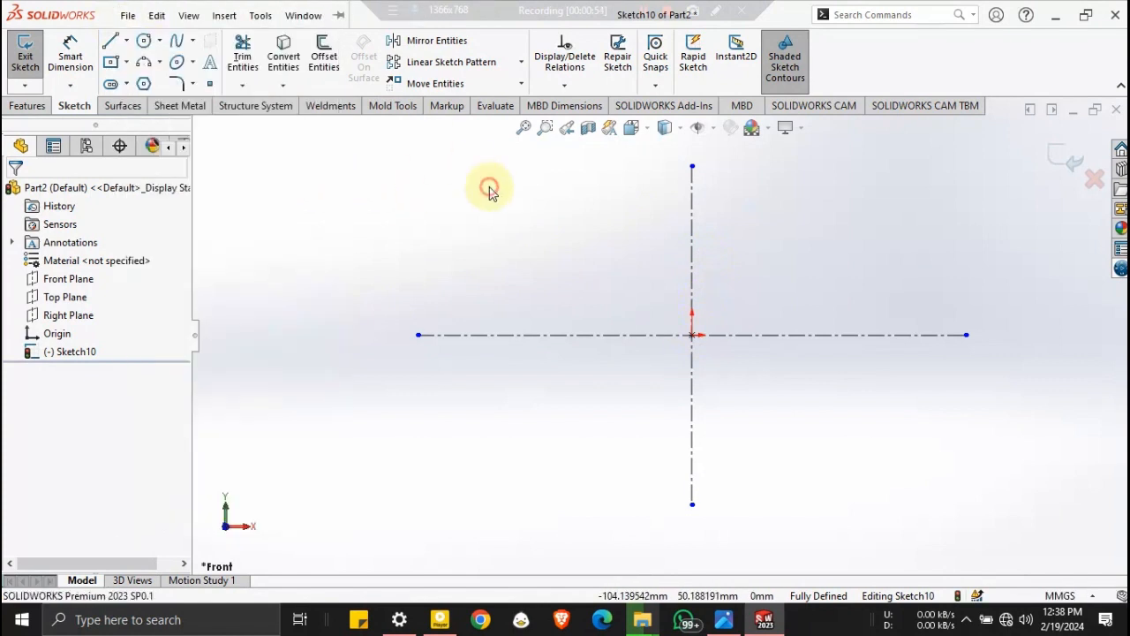
left_click(146, 41)
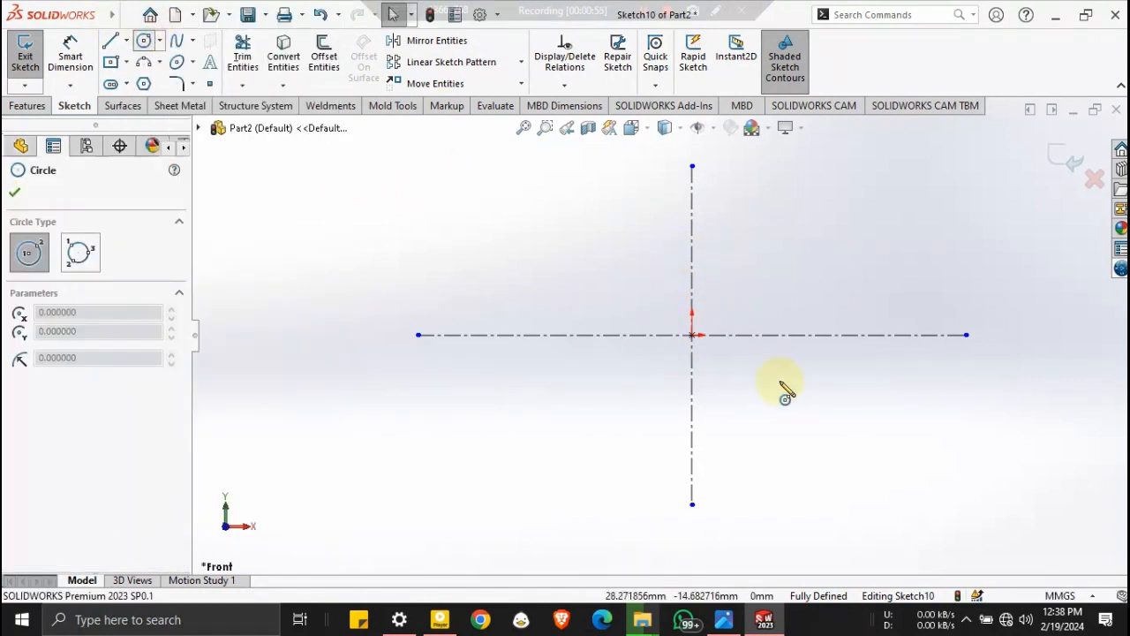
left_click_drag(692, 334, 661, 277)
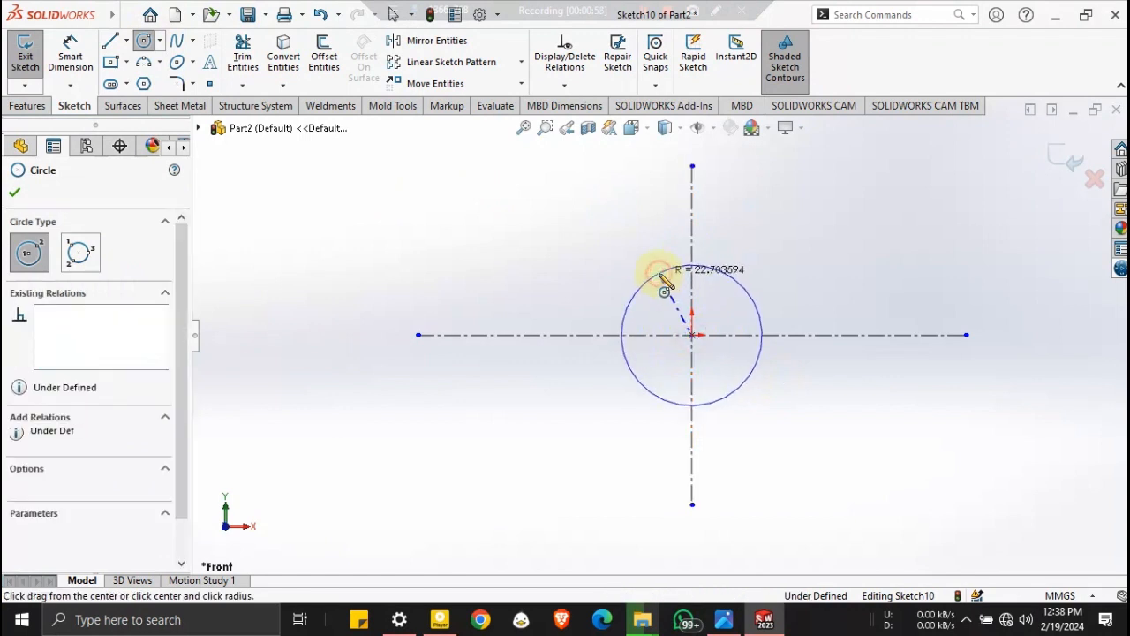
left_click_drag(692, 335, 610, 249)
left_click_drag(609, 249, 462, 168)
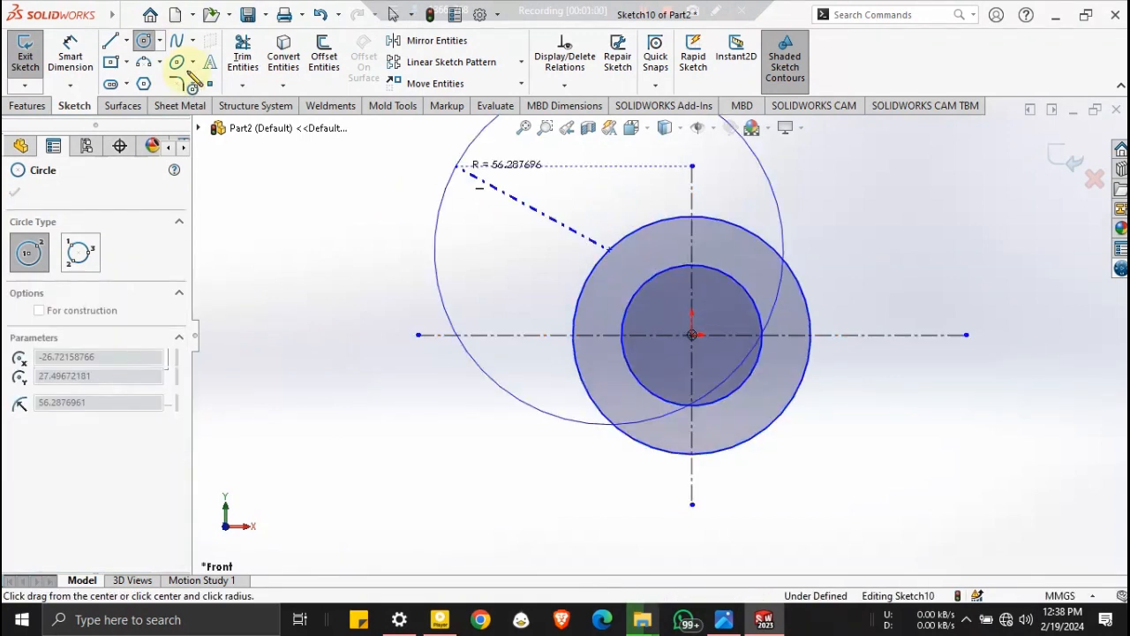
left_click(71, 51)
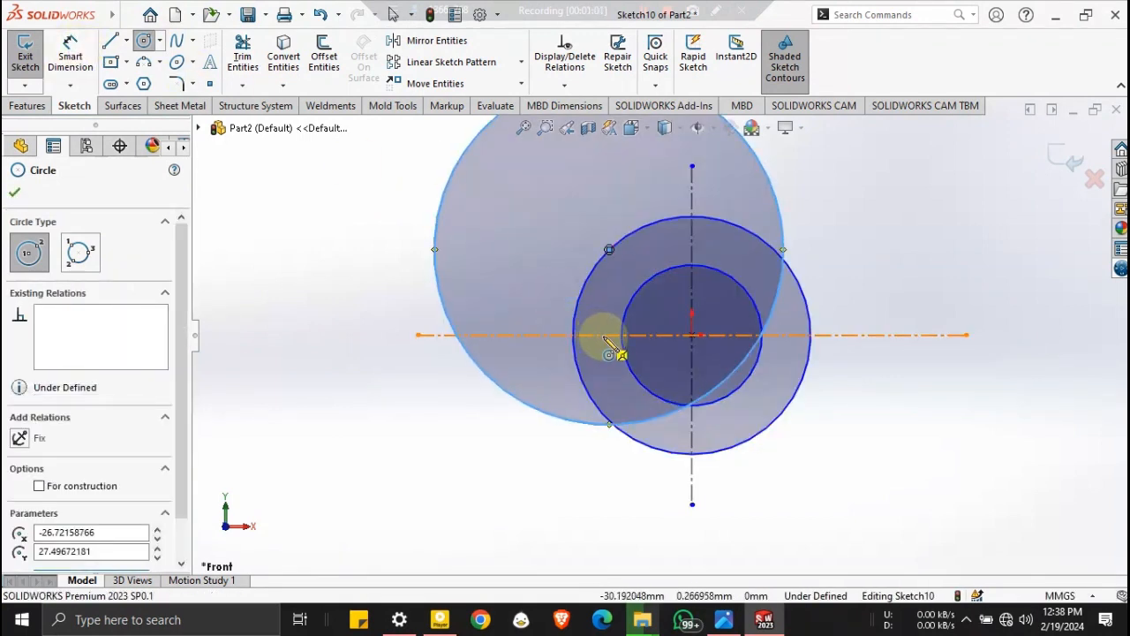
Dimension the outer concentric circle with a diameter of 70 mm.
left_click(70, 51)
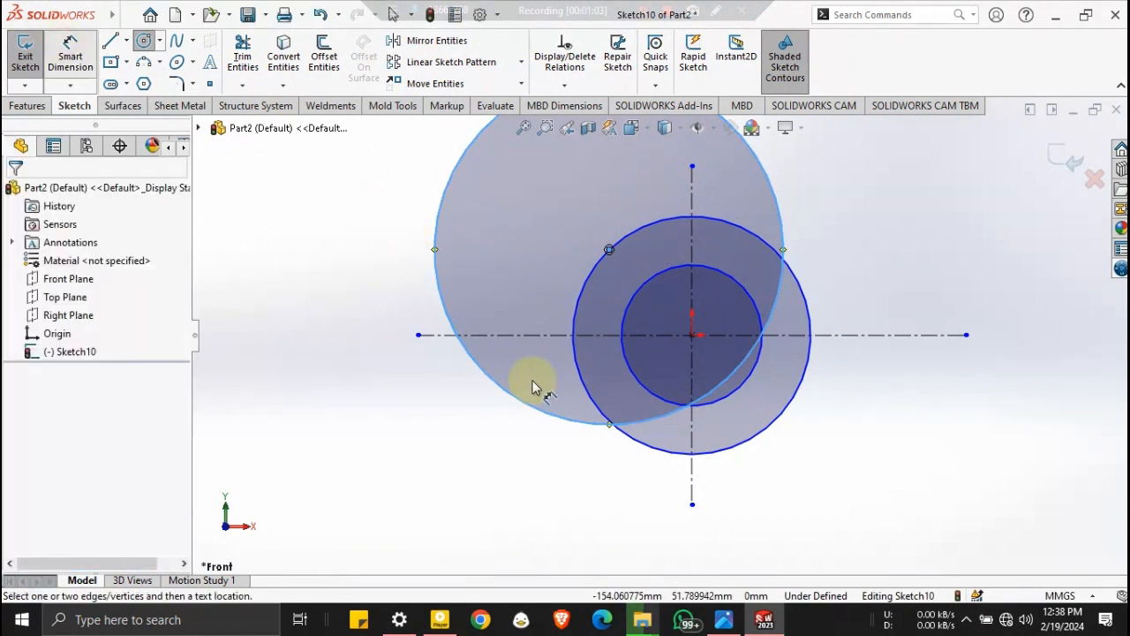
left_click(634, 447)
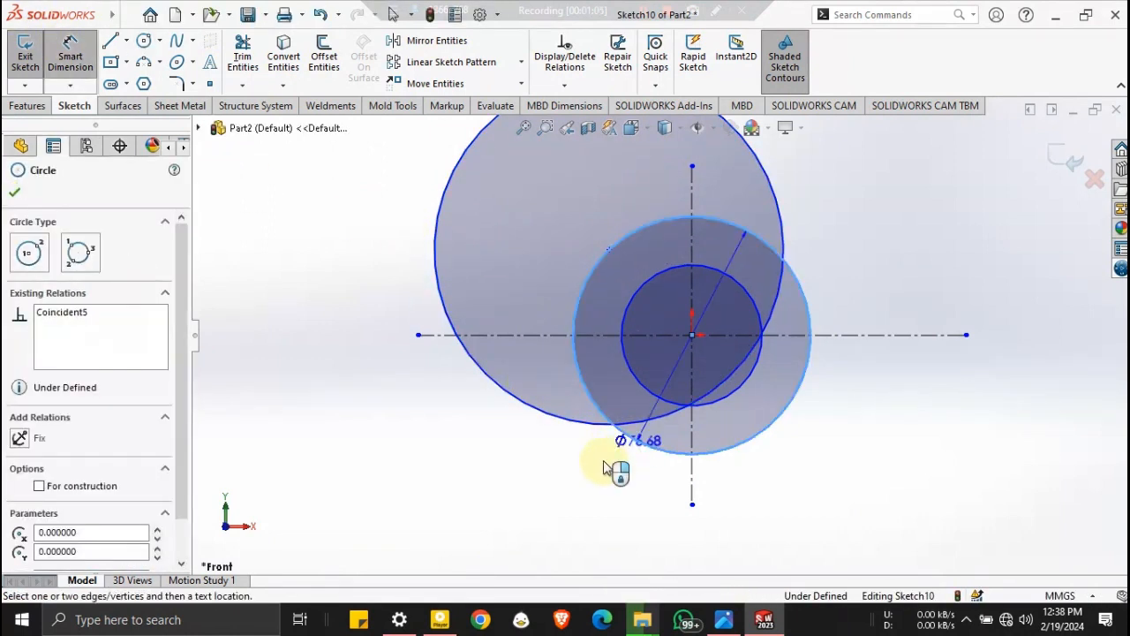
left_click(605, 463)
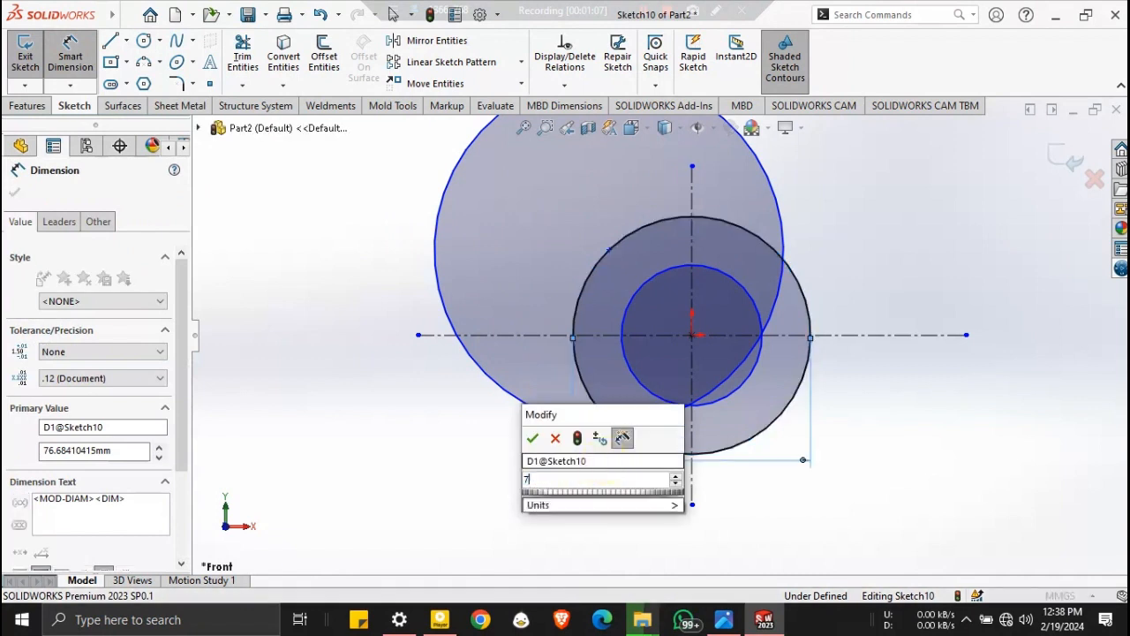
type("70")
key("Return")
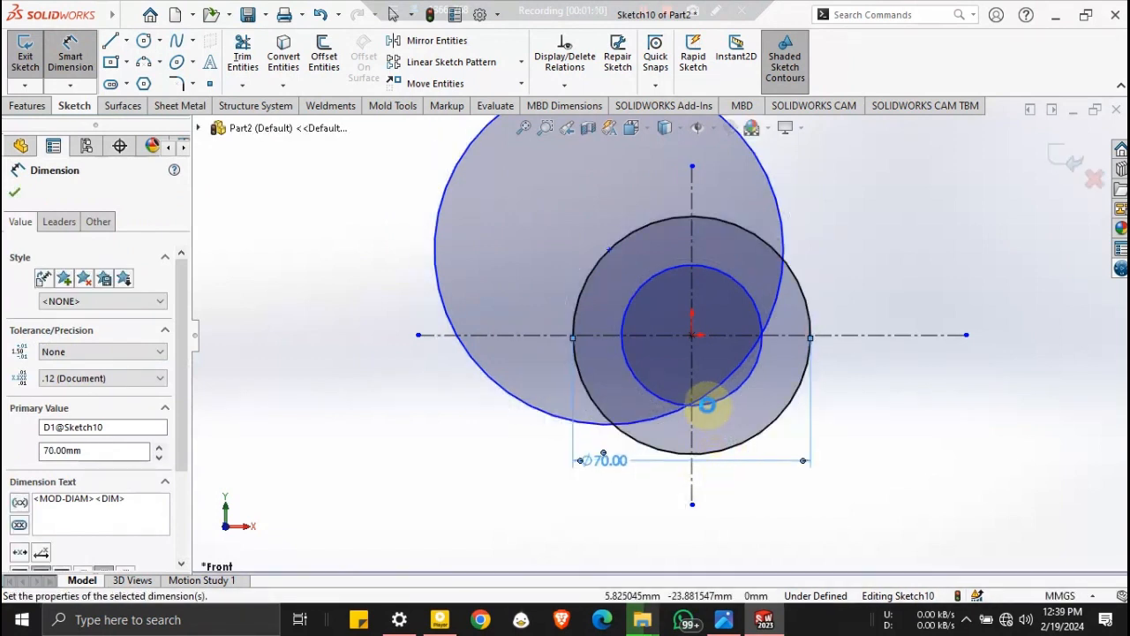
Dimension the inner concentric circle with a diameter of 40 mm.
left_click(711, 406)
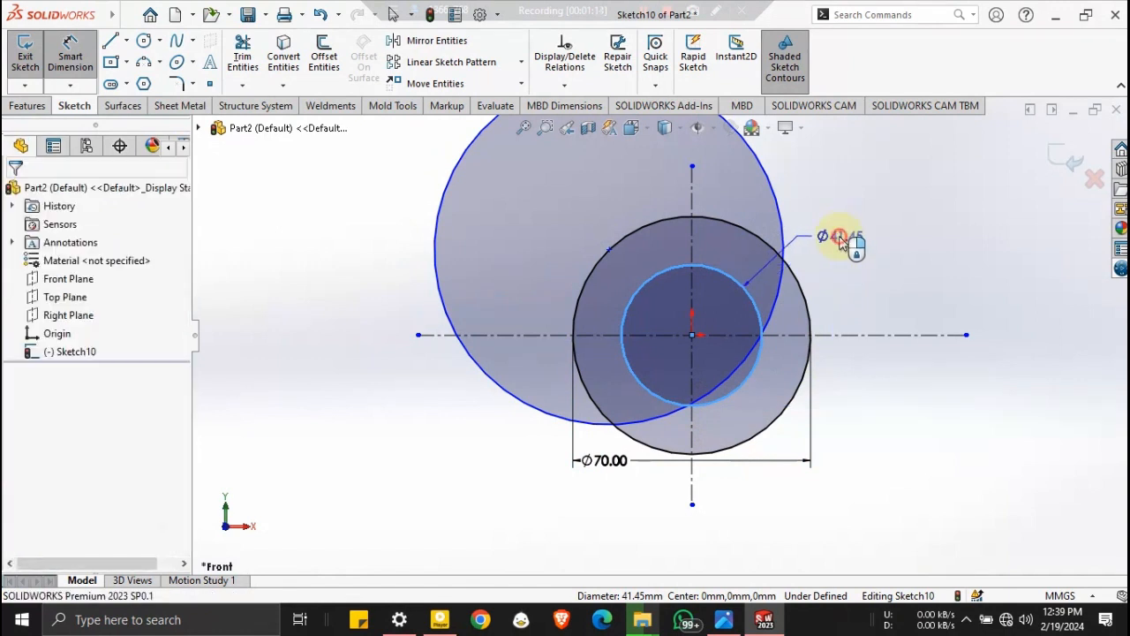
left_click(844, 244)
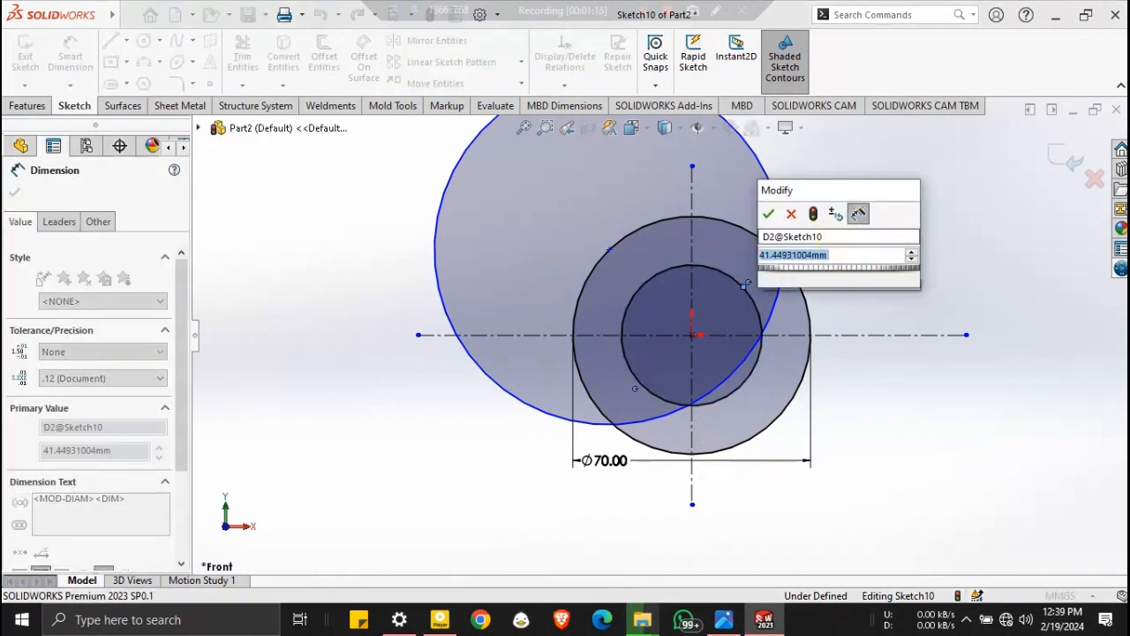
type("40")
key("Return")
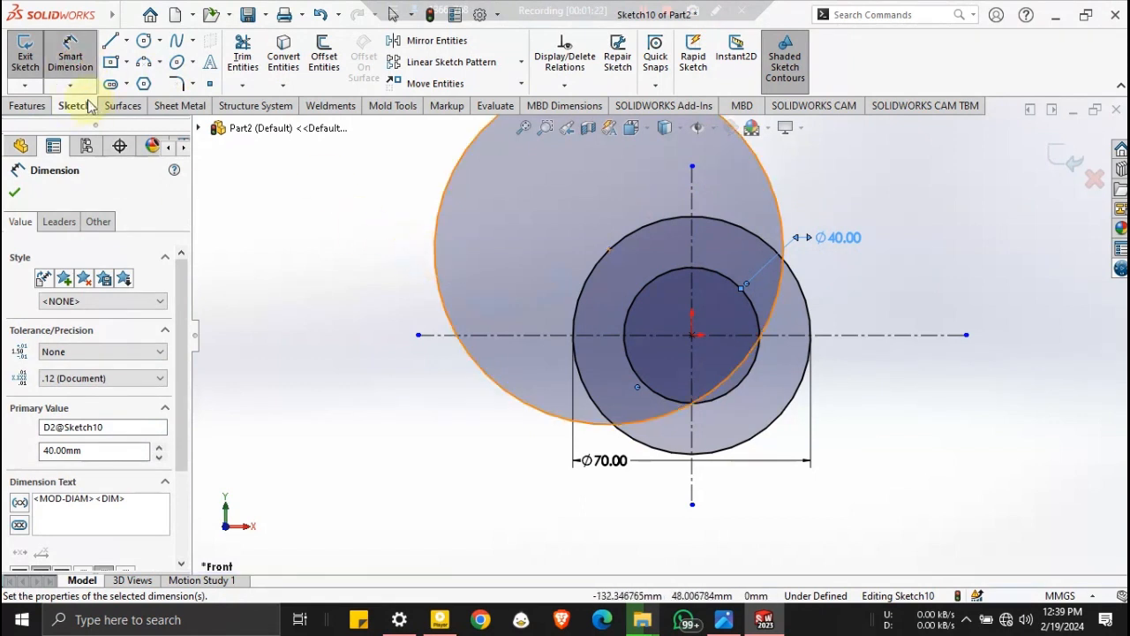
left_click(70, 85)
left_click(70, 57)
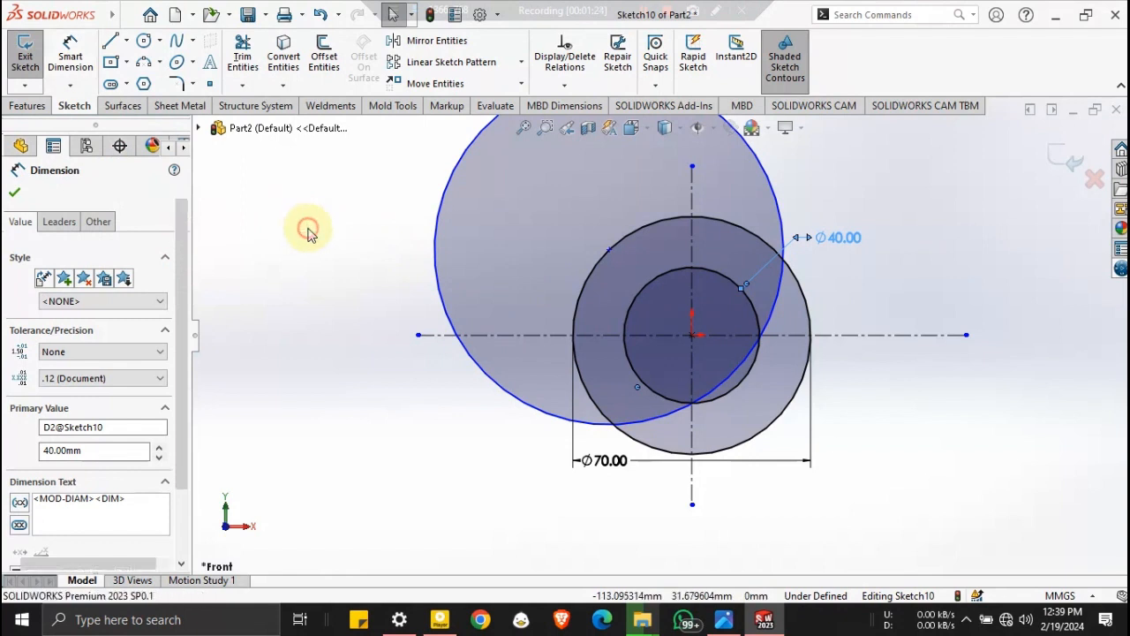
Delete the stray large circle that overlaps the two concentric circles.
left_click(308, 232)
left_click(434, 251)
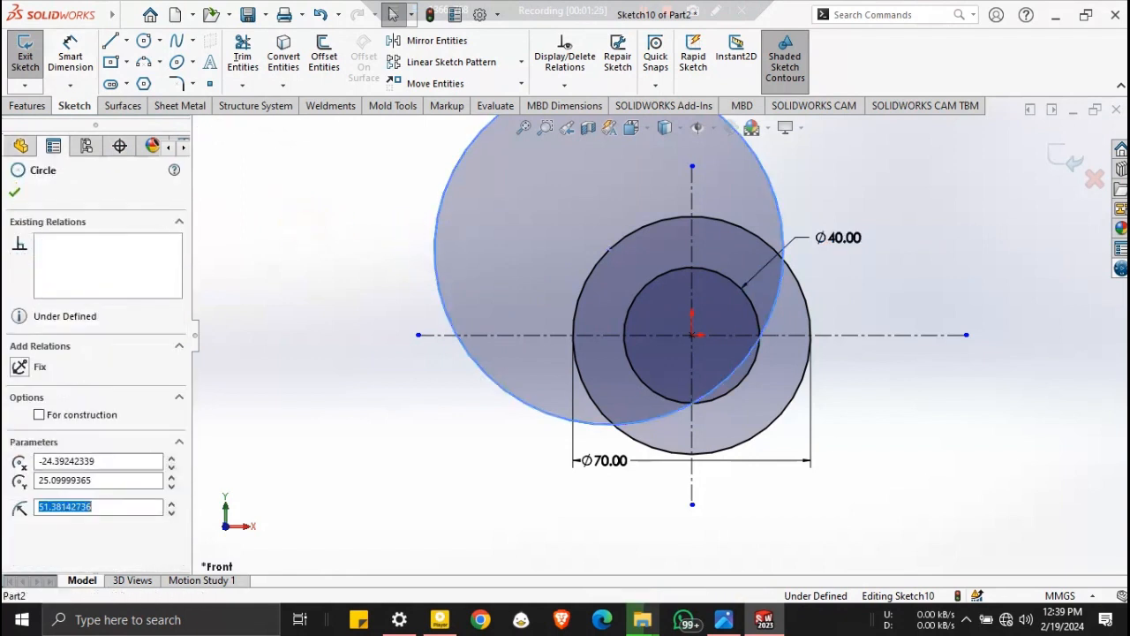
key("Delete")
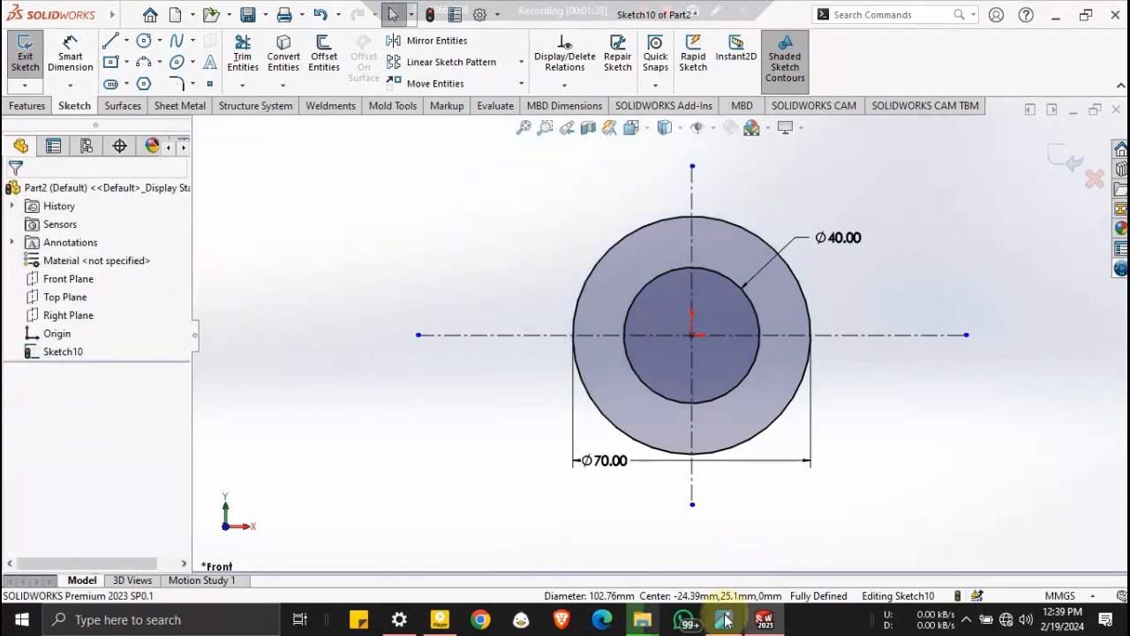
Check the lugs in the reference drawing and turn on Dynamic Mirror about the horizontal centerline.
left_click(724, 622)
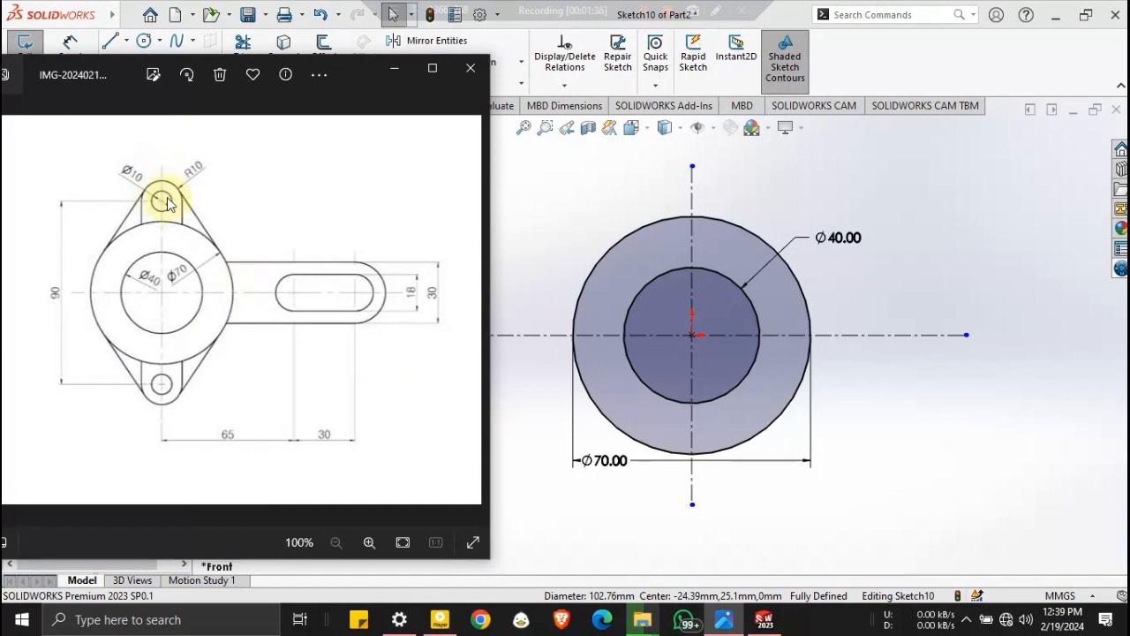
left_click(393, 74)
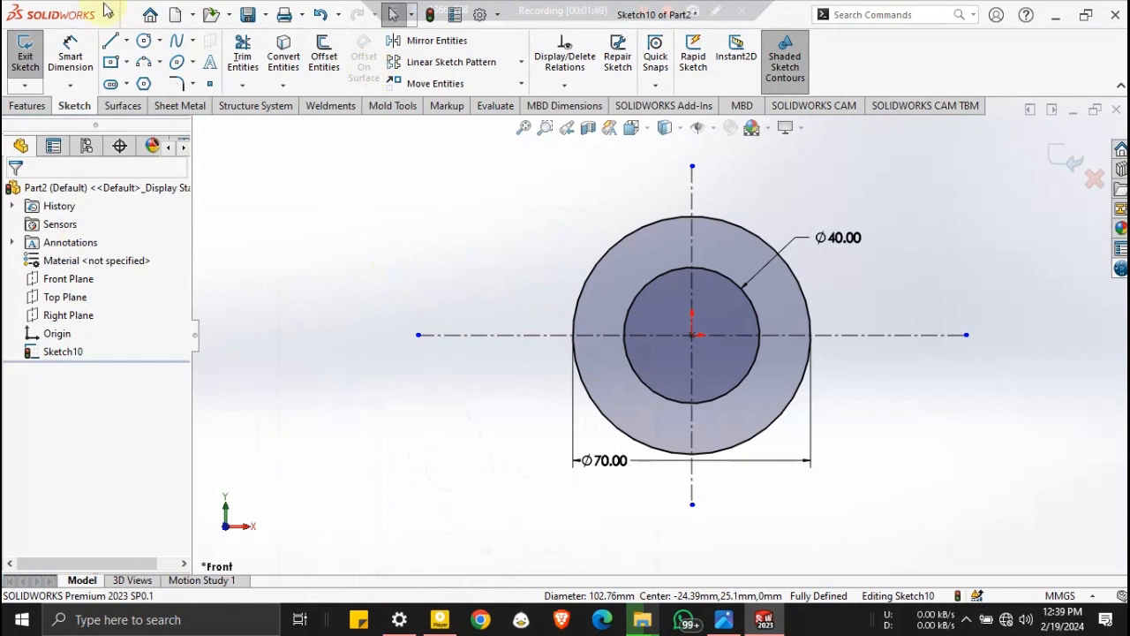
mouse_move(106, 10)
left_click(261, 15)
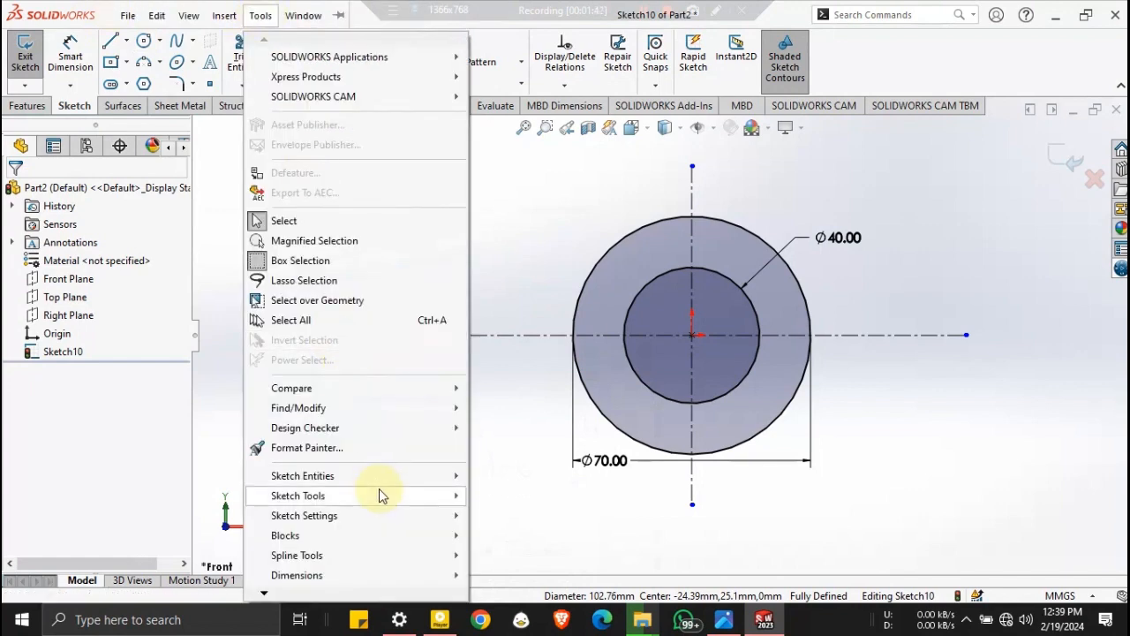
mouse_move(384, 499)
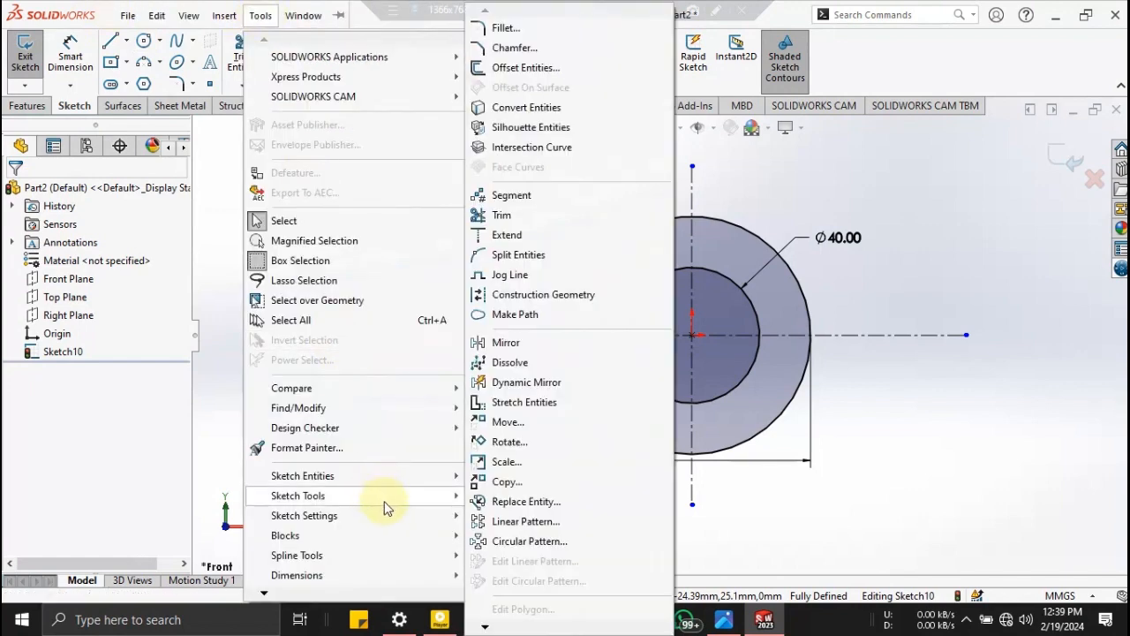
left_click(512, 387)
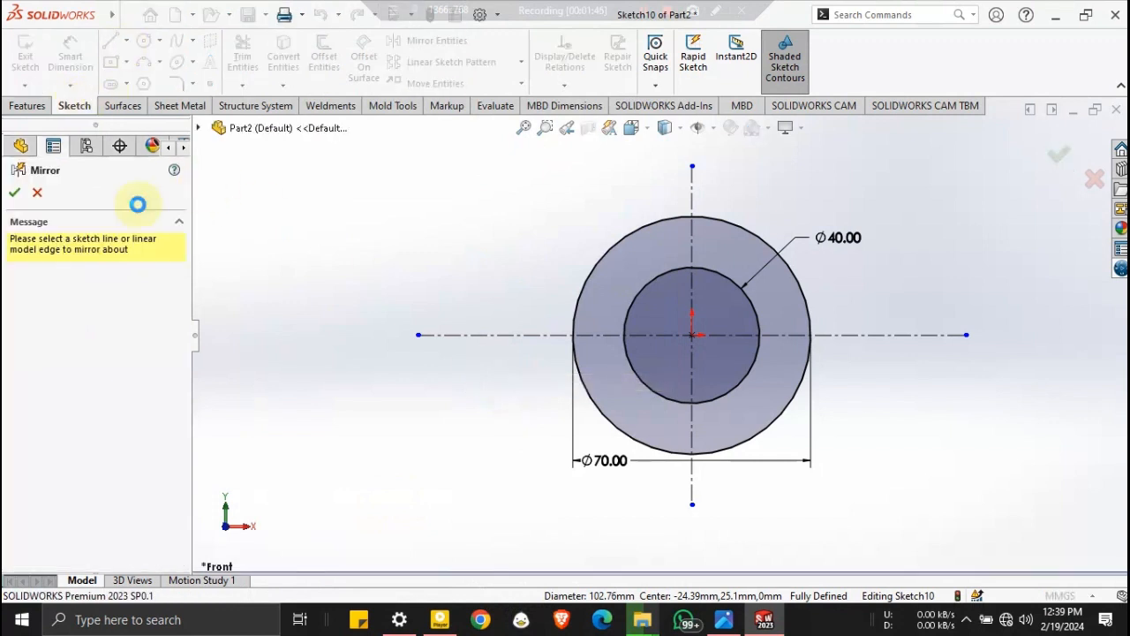
left_click(669, 335)
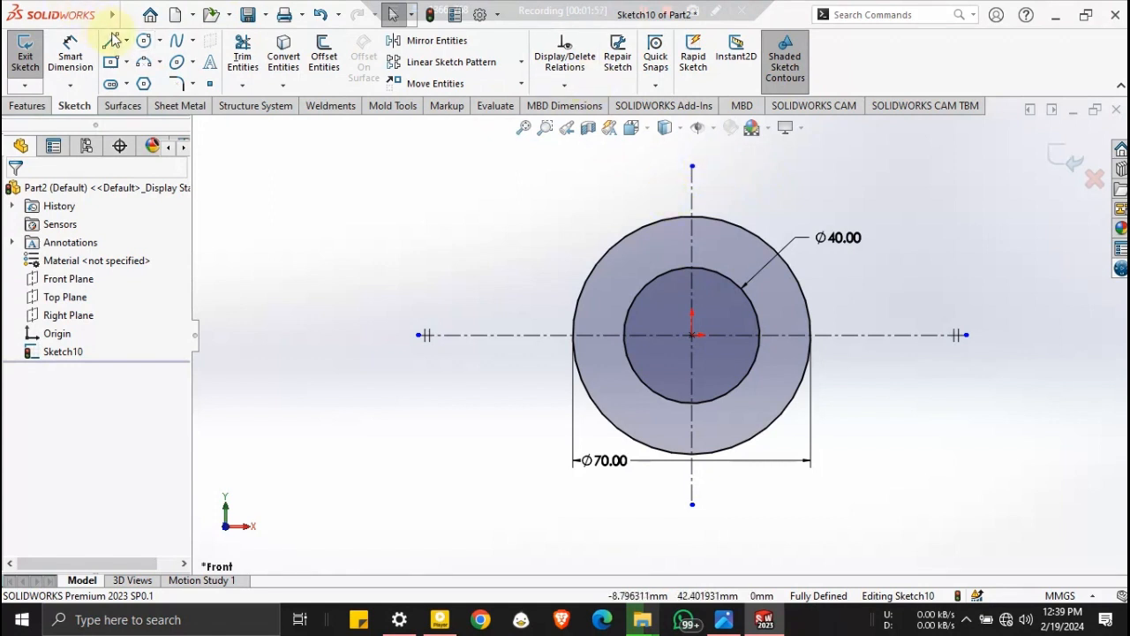
Sketch two concentric circles centred on the upper end of the vertical centerline, about 8.5 mm and 20.5 mm in diameter.
left_click(144, 46)
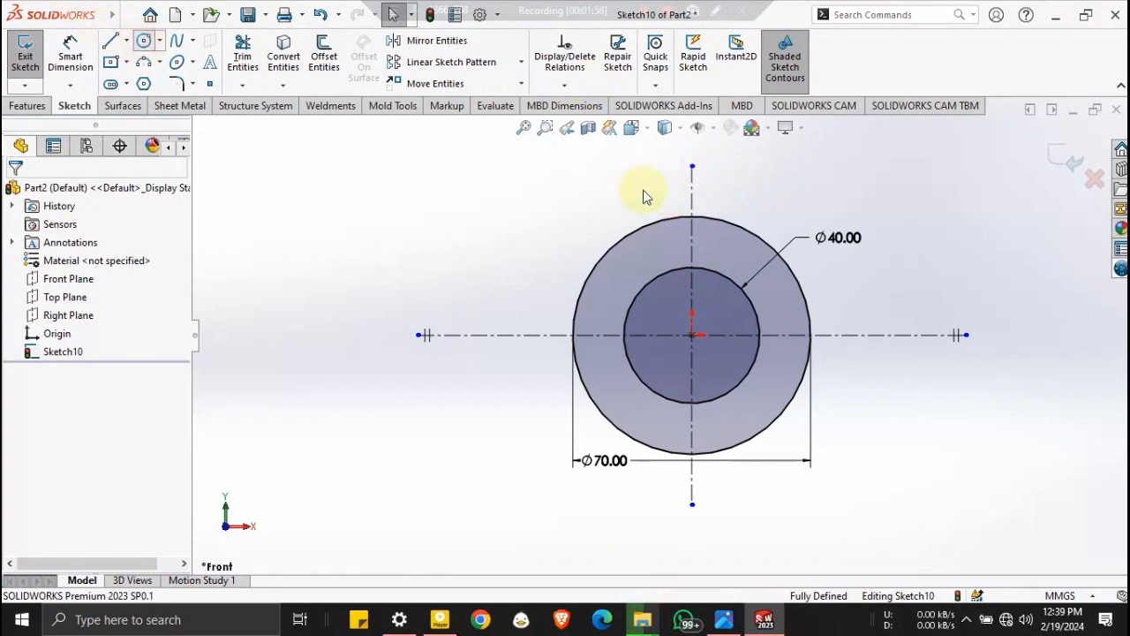
left_click(700, 181)
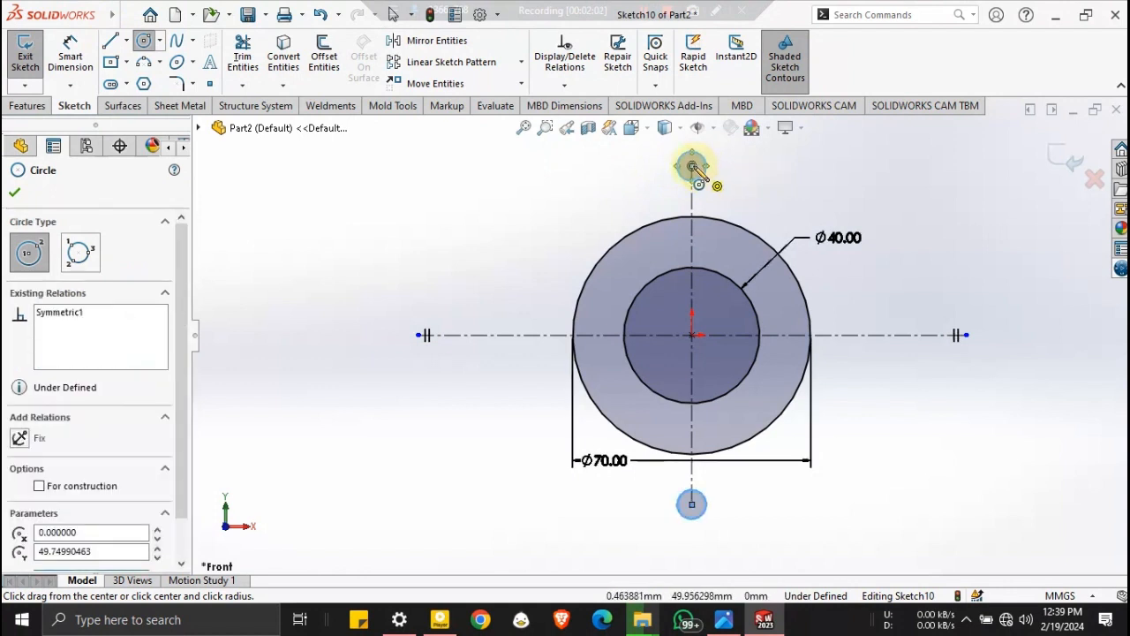
left_click(725, 168)
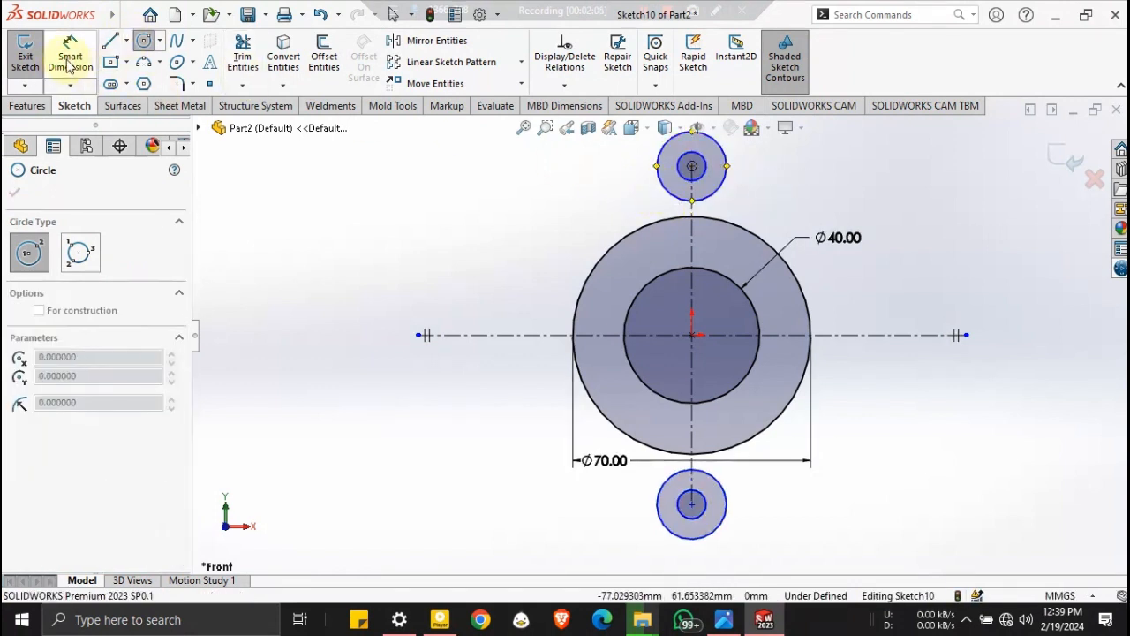
Dimension the upper lug's outer circle with a diameter of 20 mm.
left_click(69, 62)
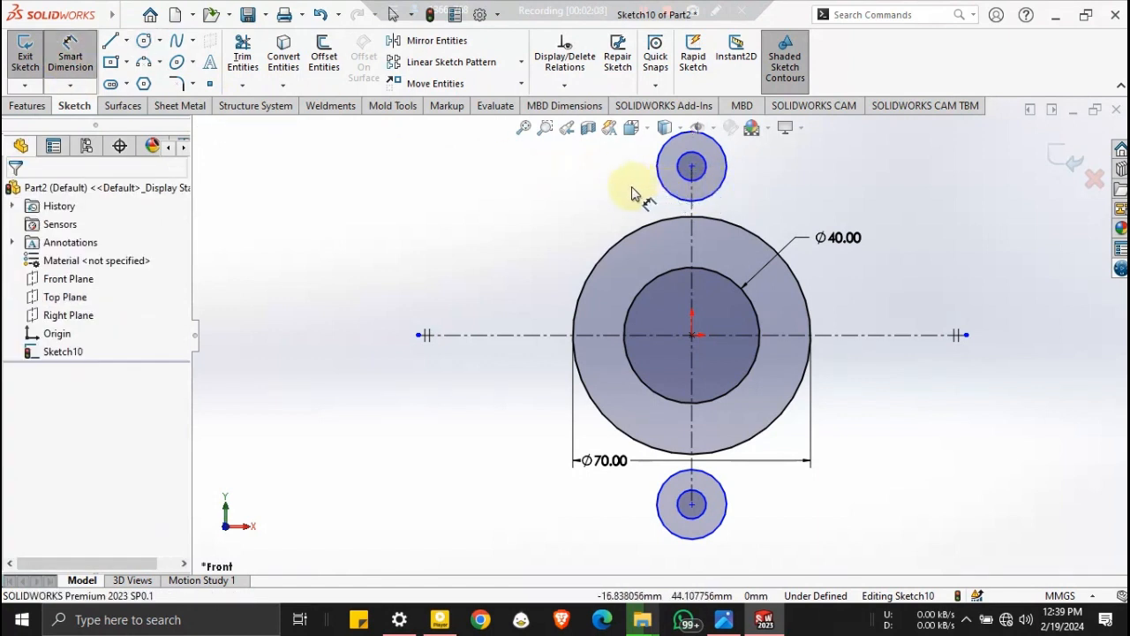
left_click(669, 196)
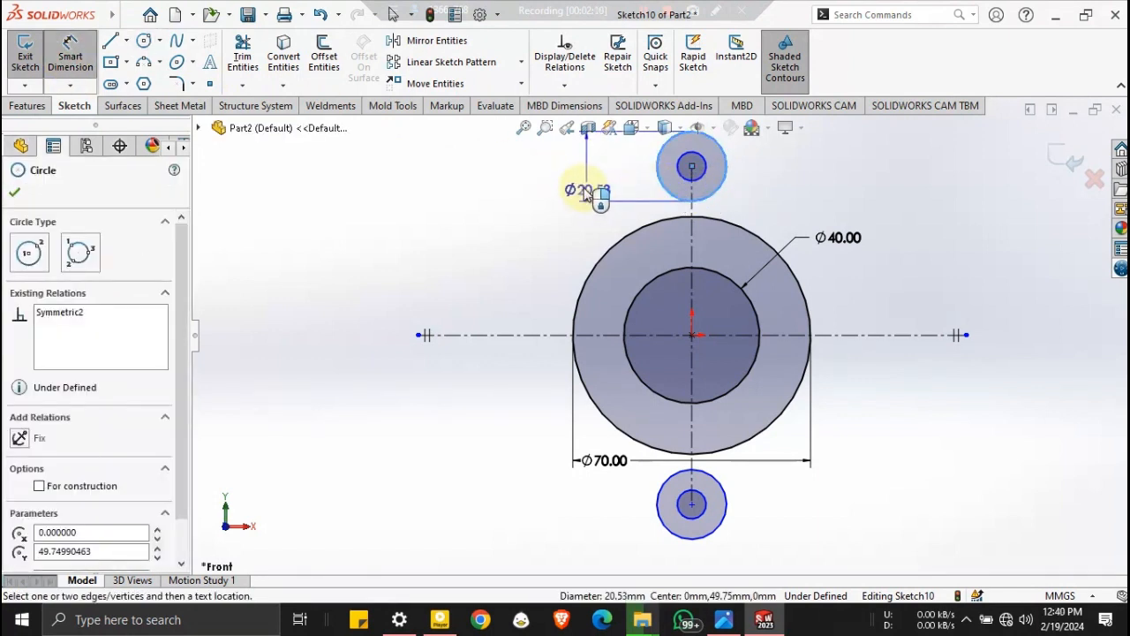
left_click(581, 182)
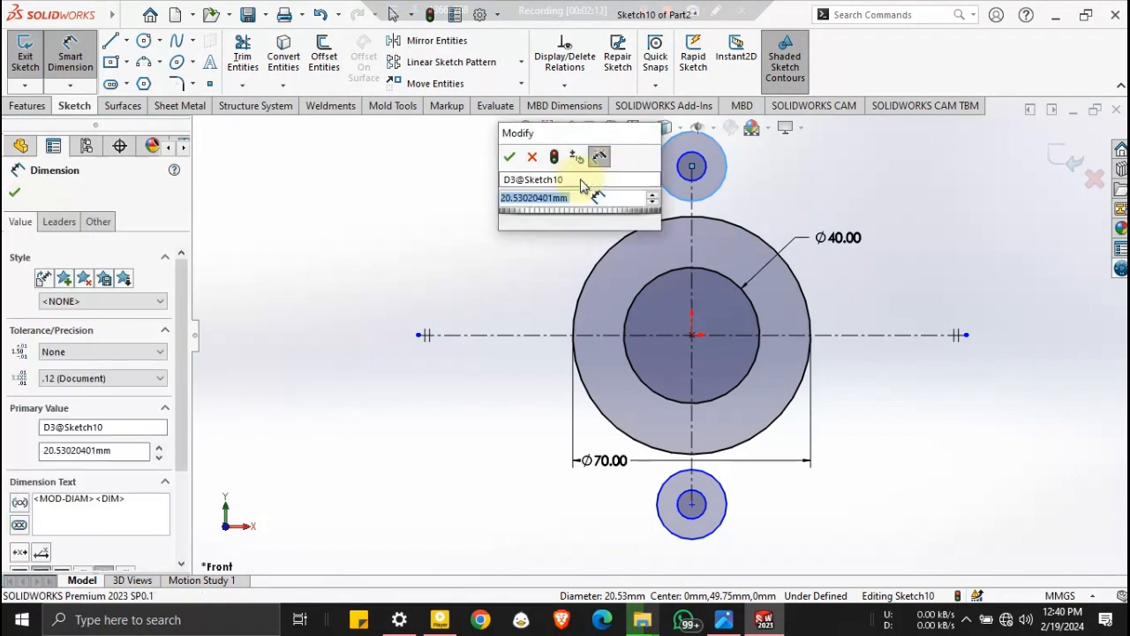
type("20")
key("Return")
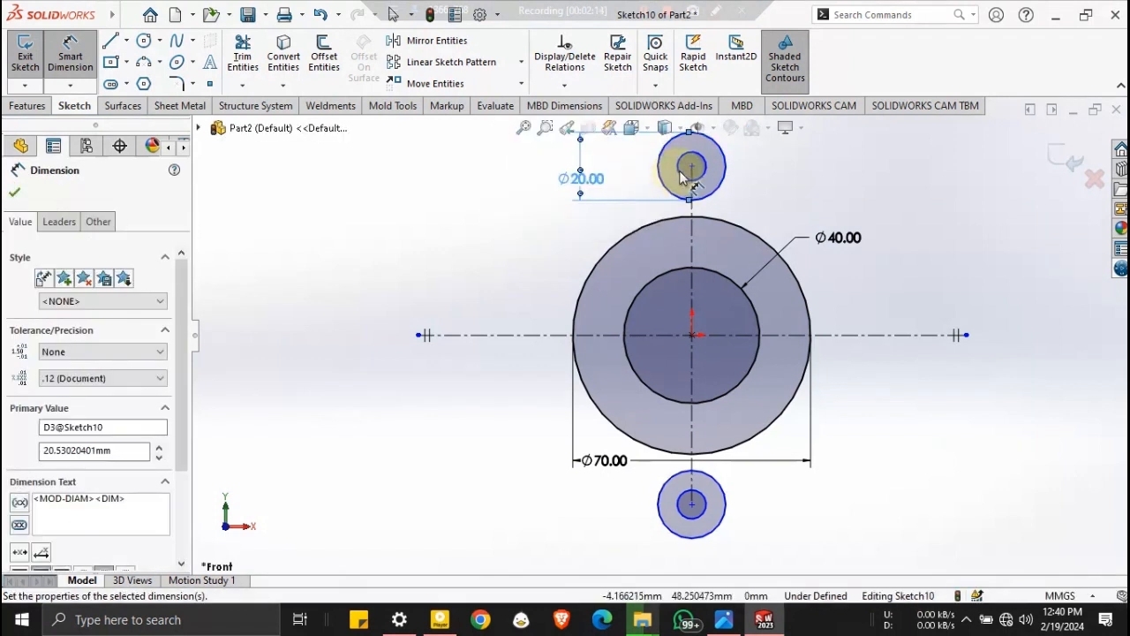
Dimension the upper lug's inner circle with a diameter of 10 mm.
left_click(629, 175)
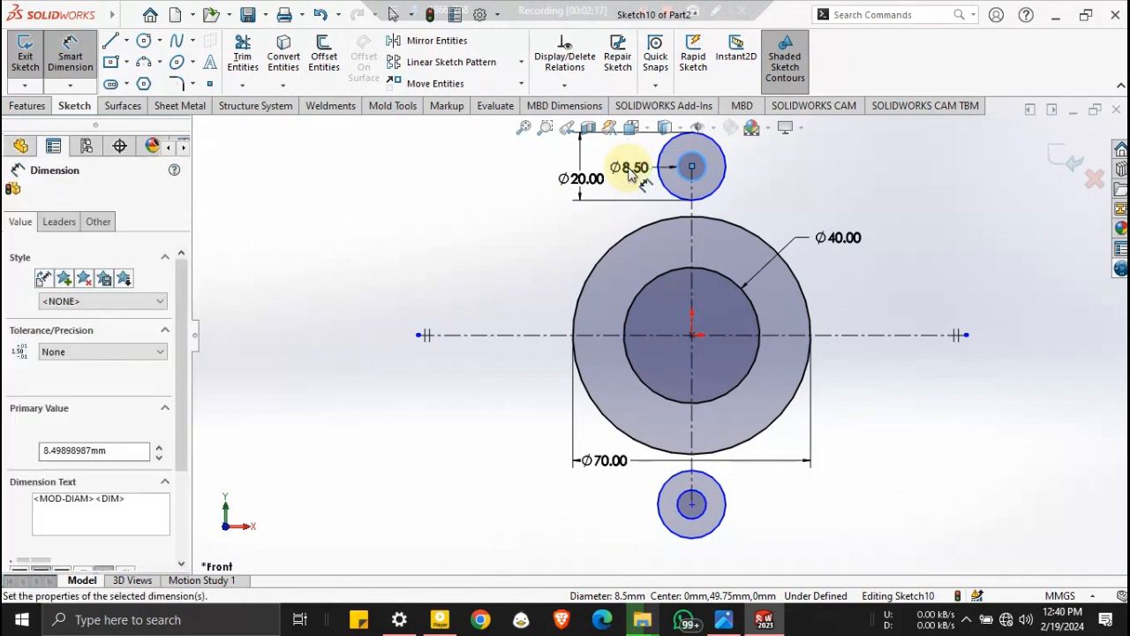
type("14")
key("Return")
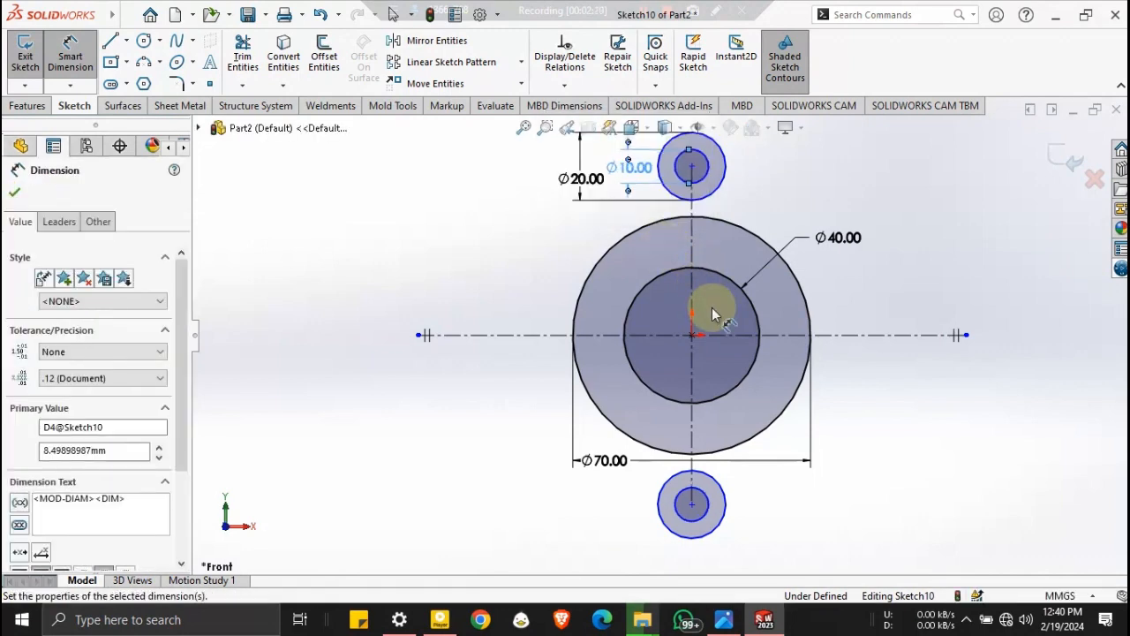
Check the lug spacing in the reference drawing and dimension the vertical distance between the two lug centres as 90 mm.
left_click(732, 619)
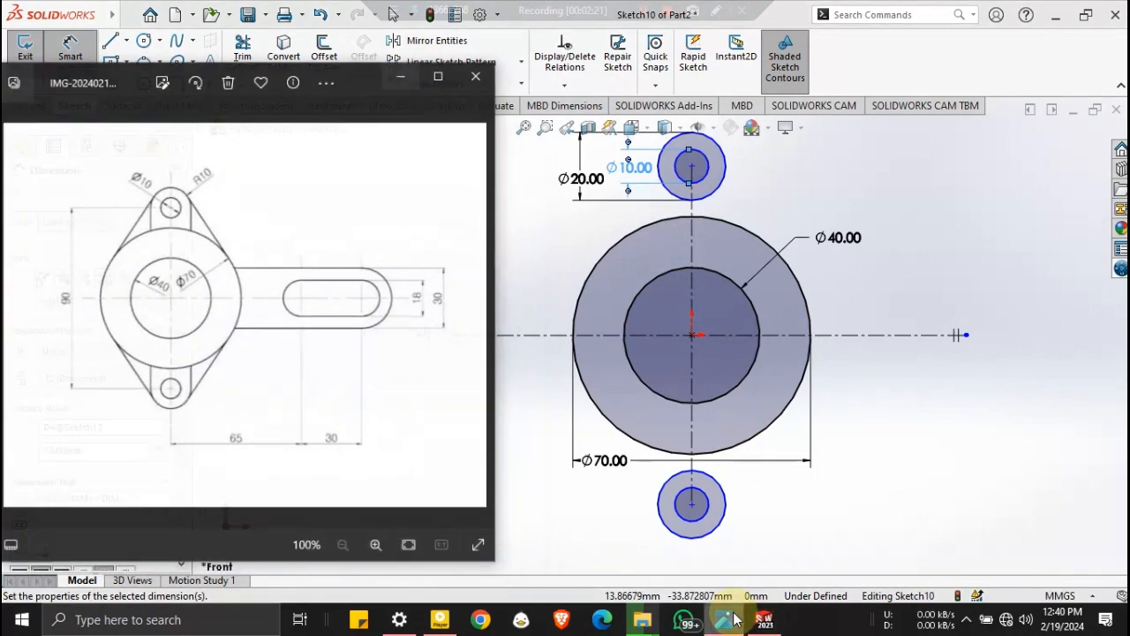
left_click(394, 69)
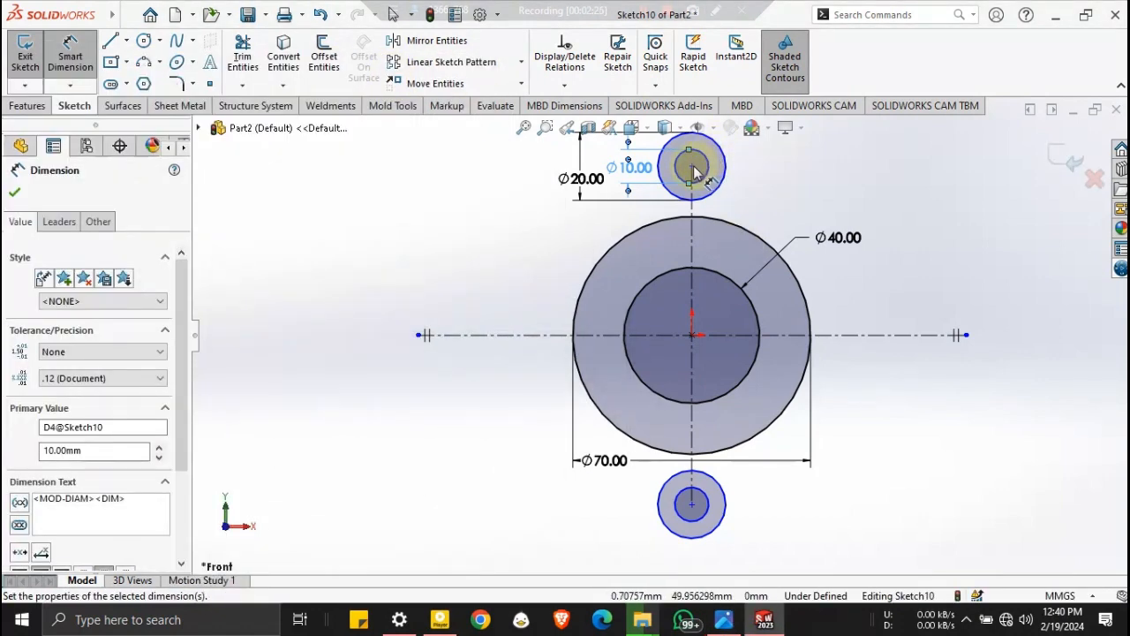
left_click(691, 167)
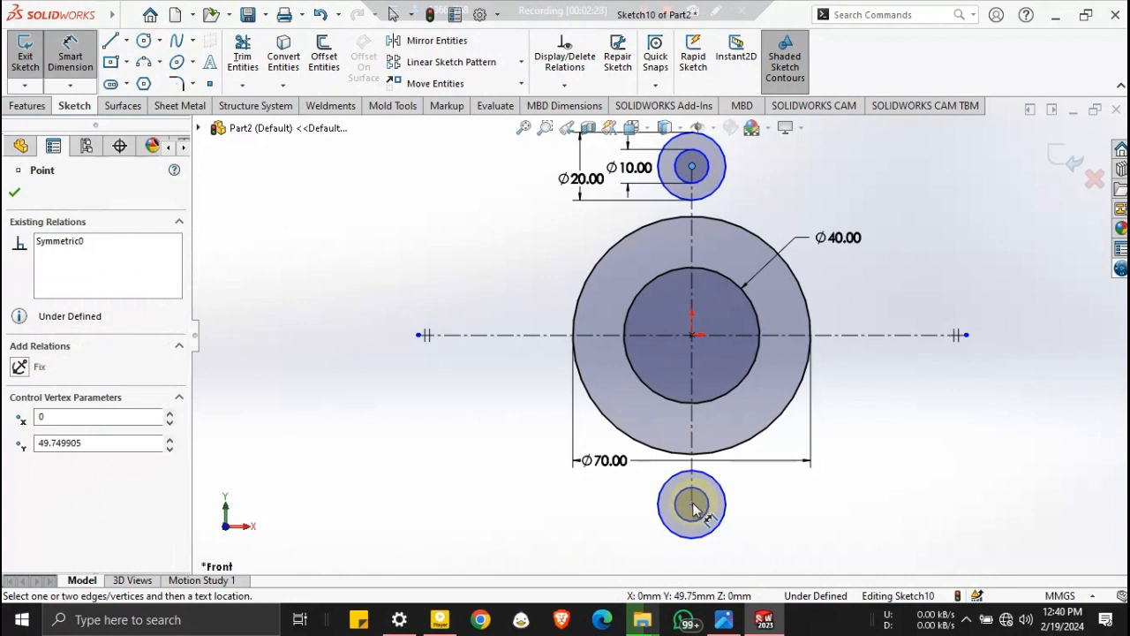
left_click(691, 504)
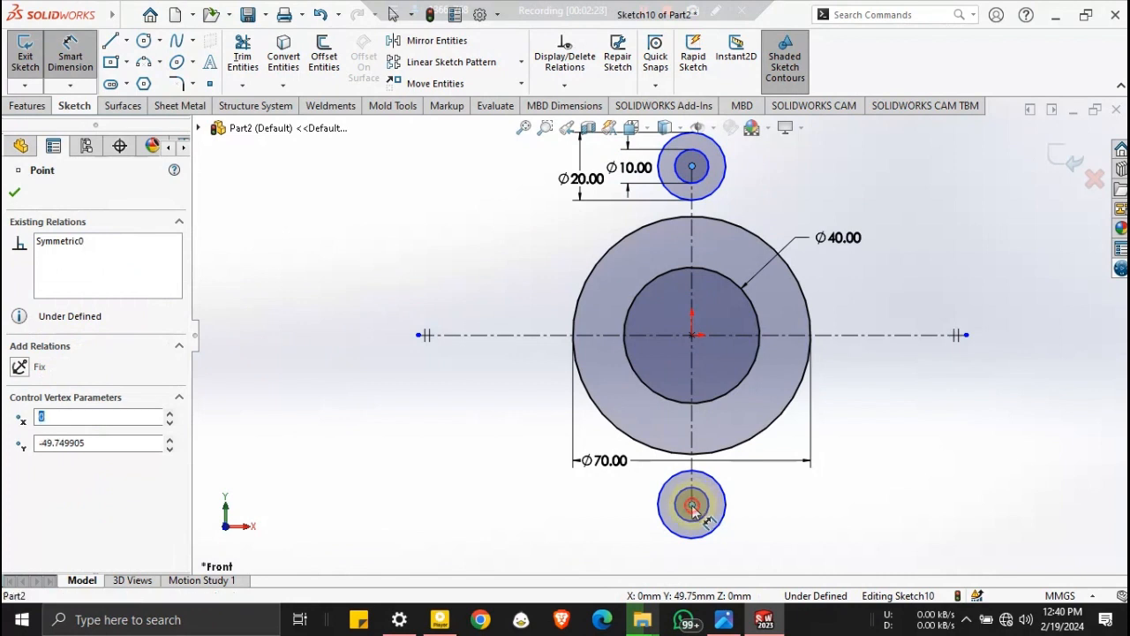
left_click(395, 327)
type("90")
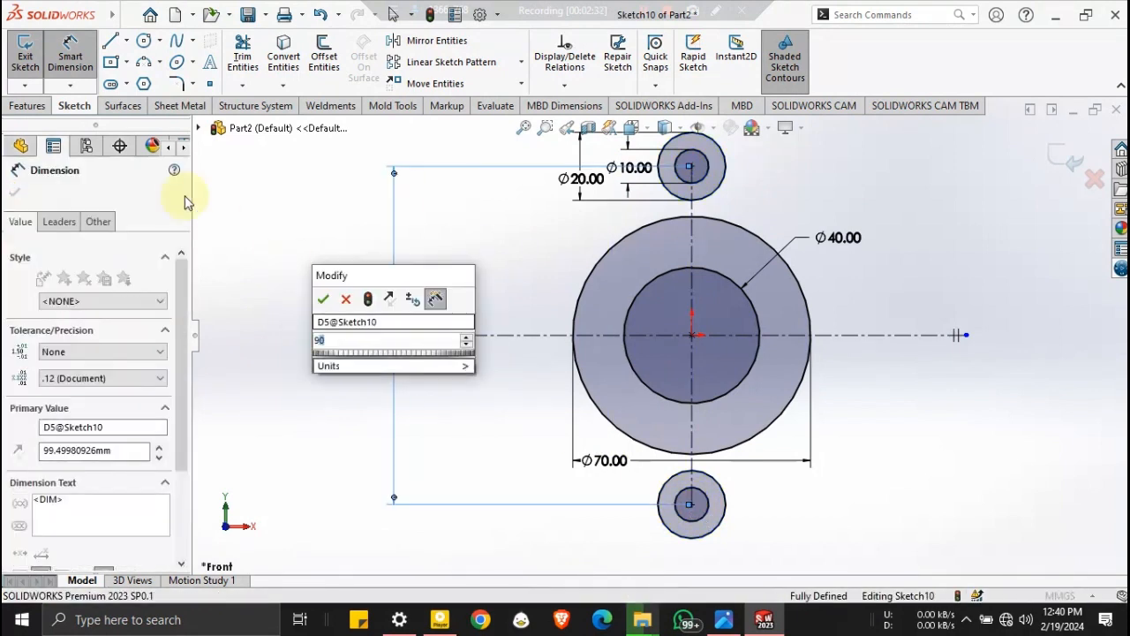
left_click(183, 195)
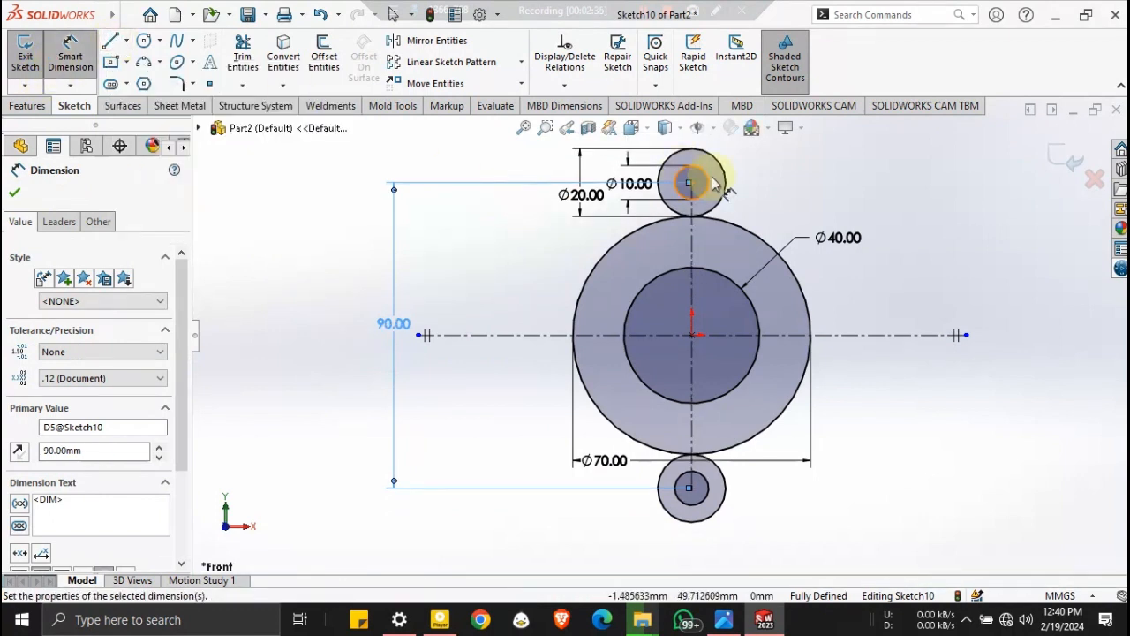
left_click(595, 193)
left_click(305, 179)
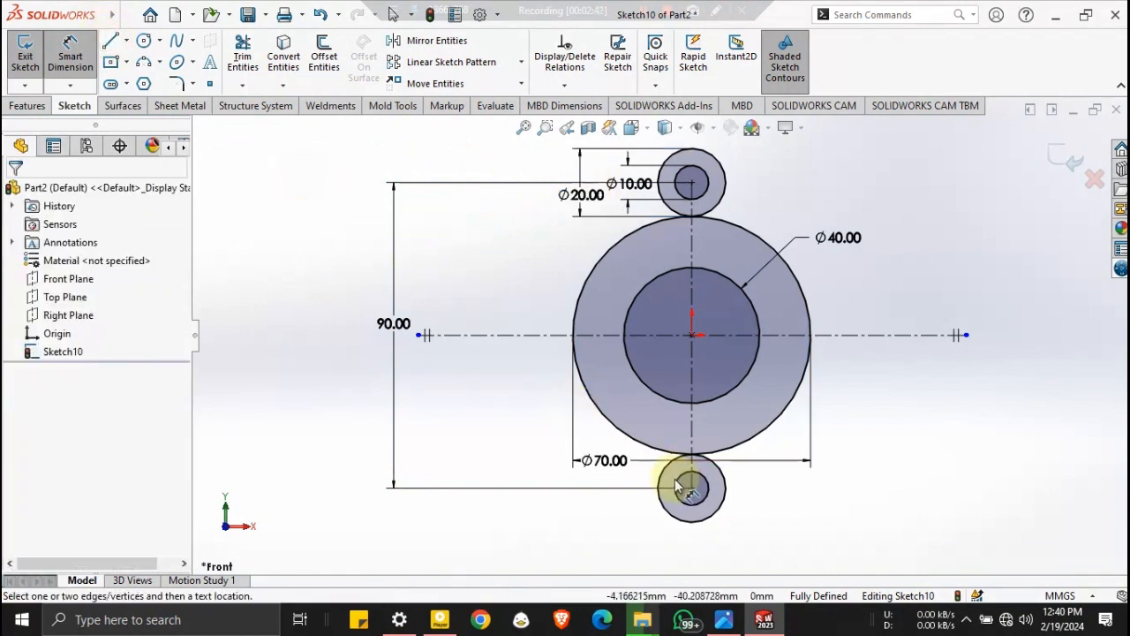
Sketch three connected lines from one side of the lower lug's outer circle, about 18 mm up into the hub, across, and back down to its other side.
left_click(110, 43)
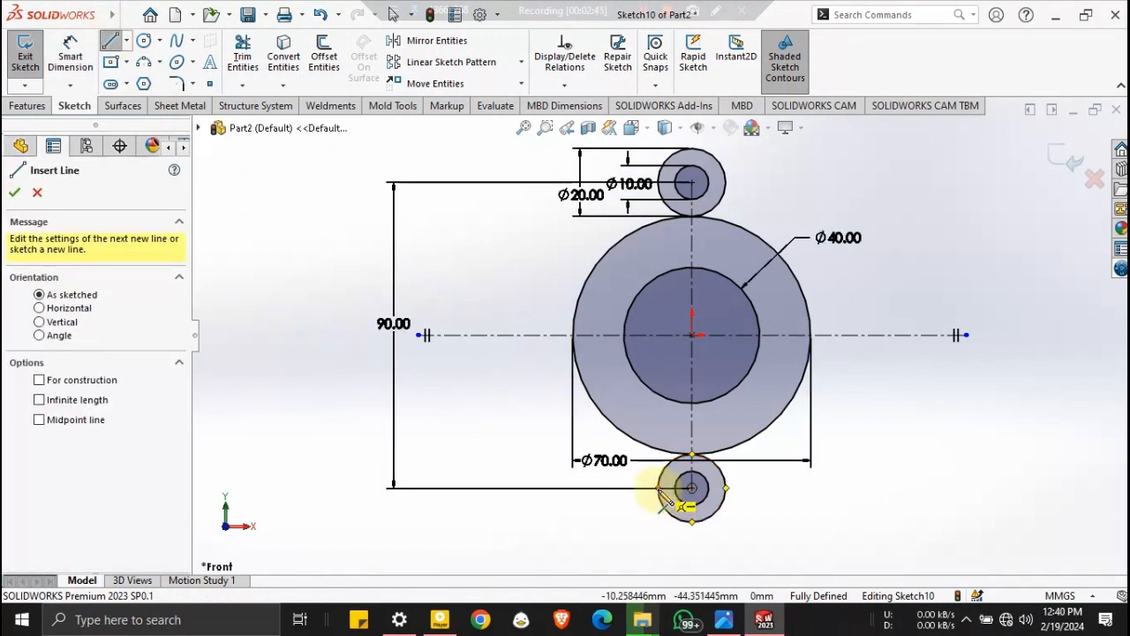
left_click(657, 487)
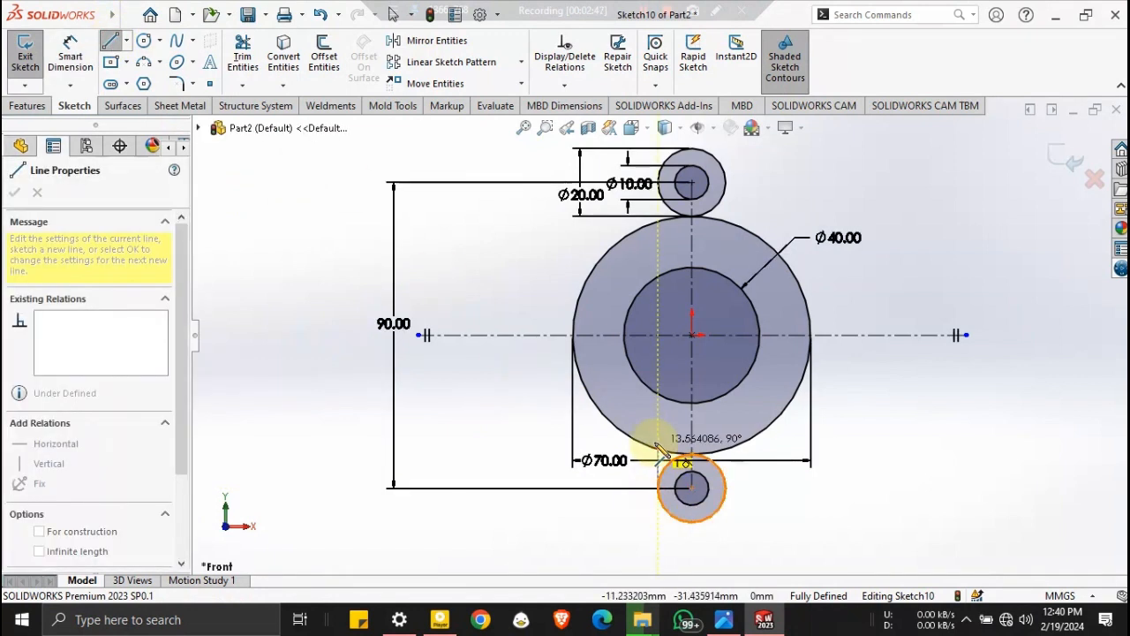
left_click(658, 427)
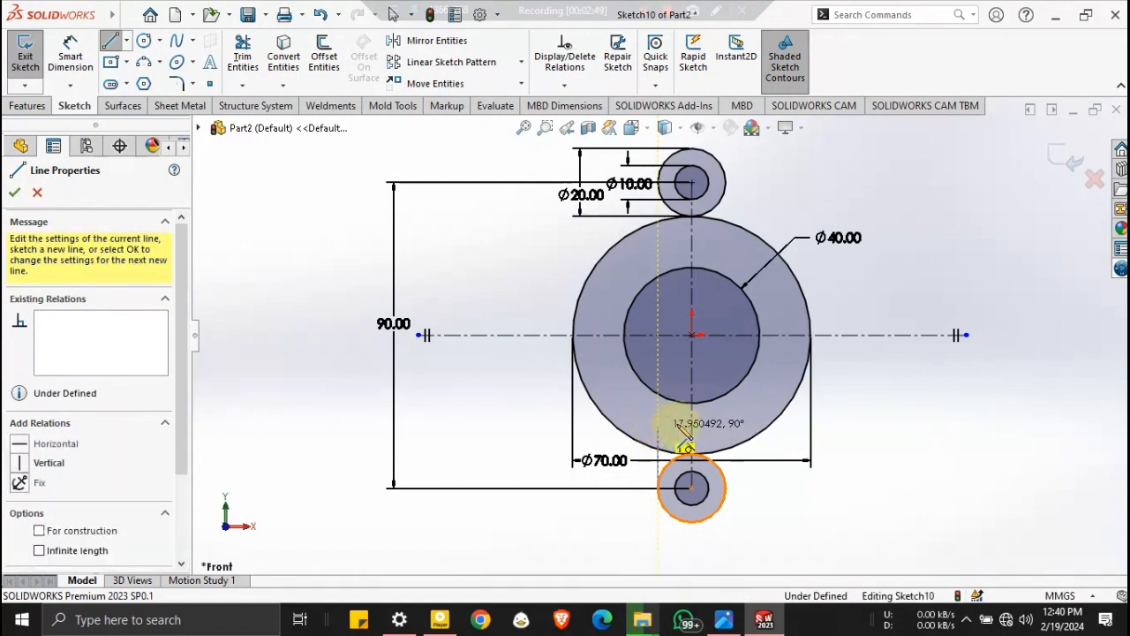
left_click(725, 427)
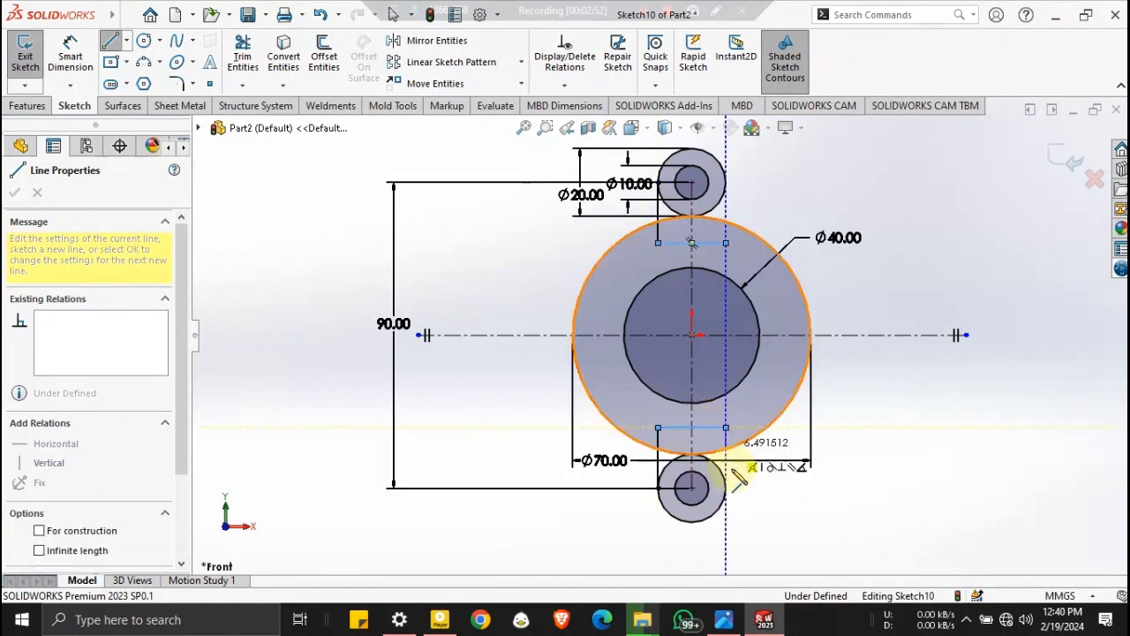
left_click(725, 487)
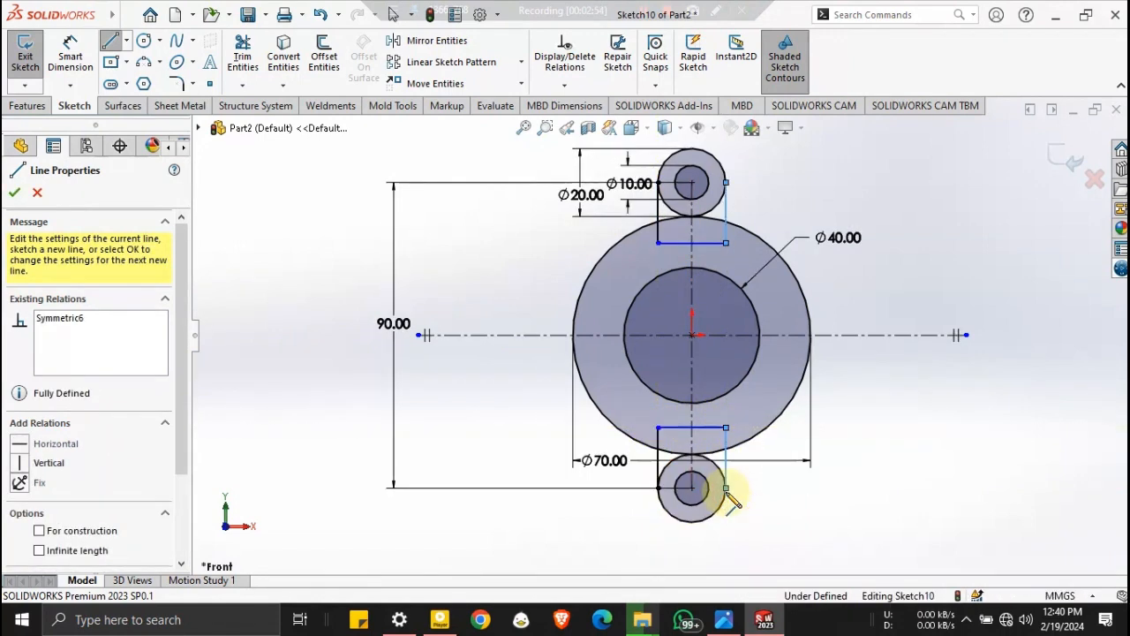
key("Escape")
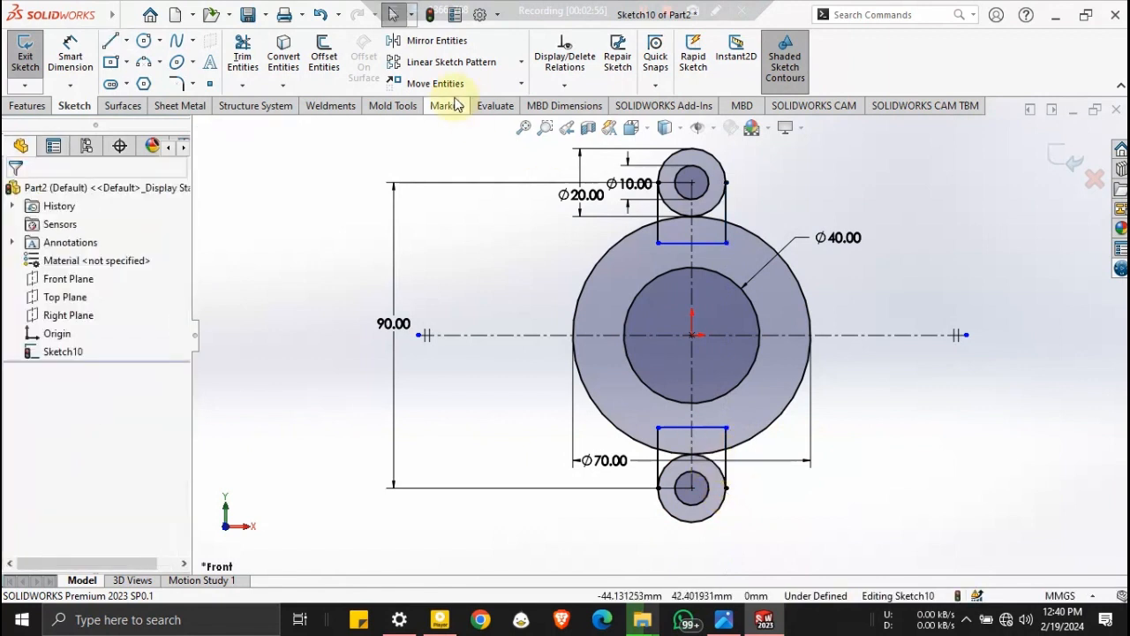
Trim away the parts of the lug connecting lines that lie inside the hub's outer circle.
left_click(243, 58)
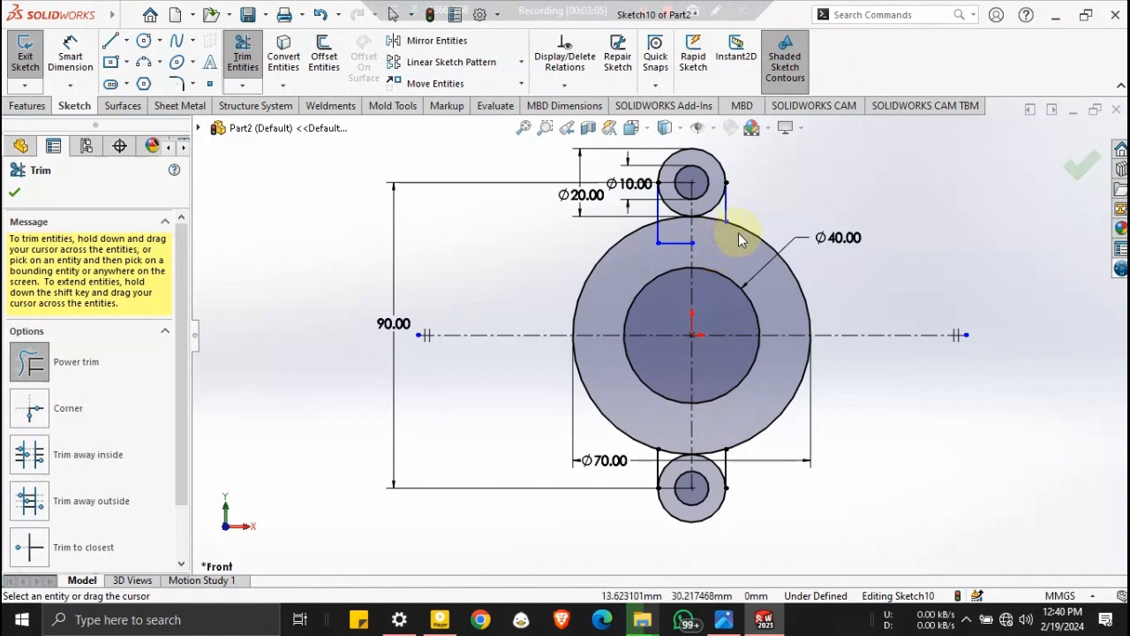
left_click_drag(739, 233, 680, 255)
left_click(252, 52)
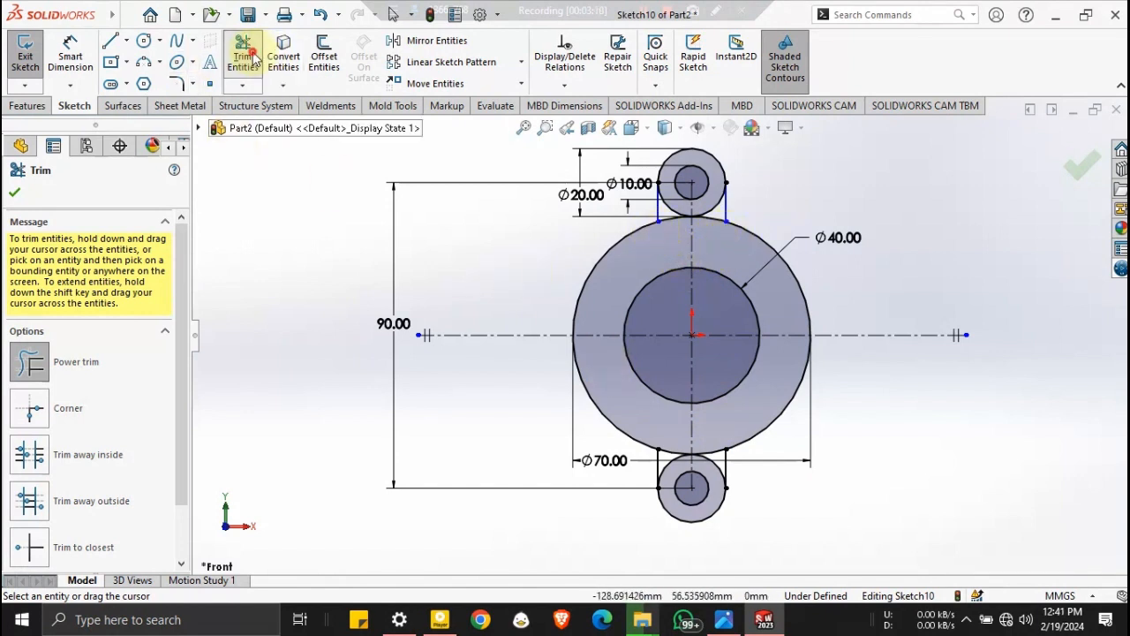
left_click(726, 213)
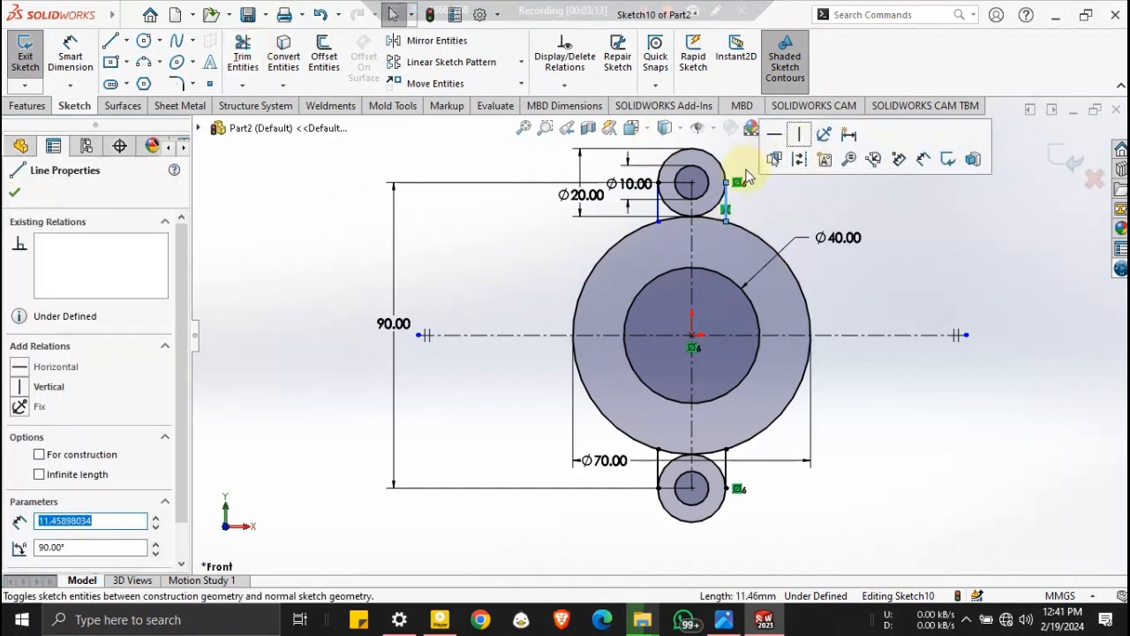
left_click(725, 183)
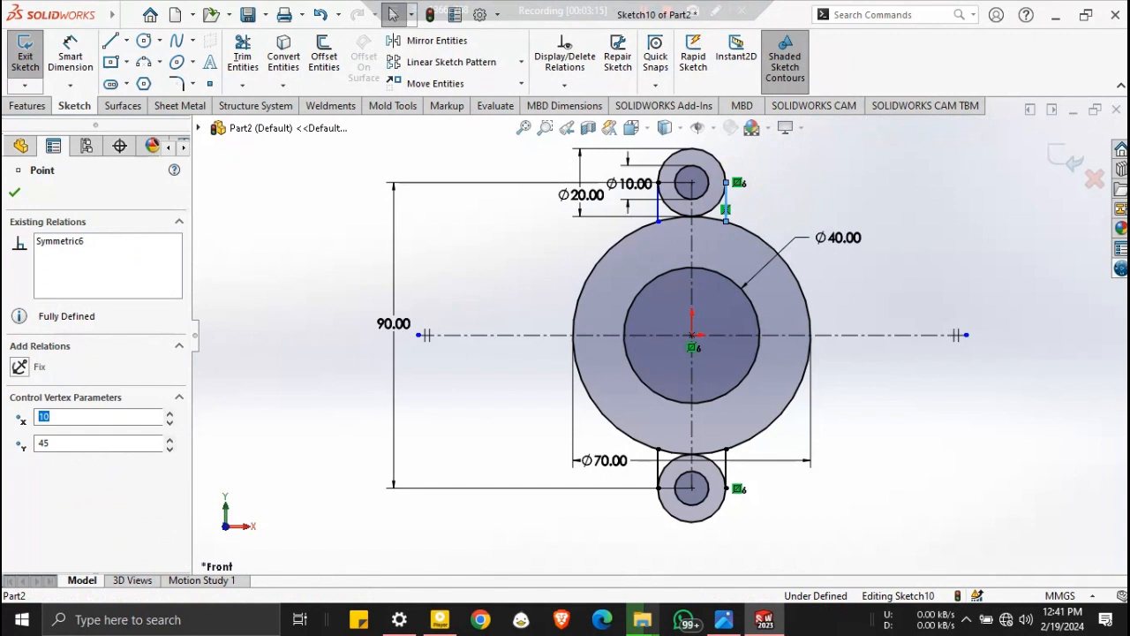
left_click(793, 214)
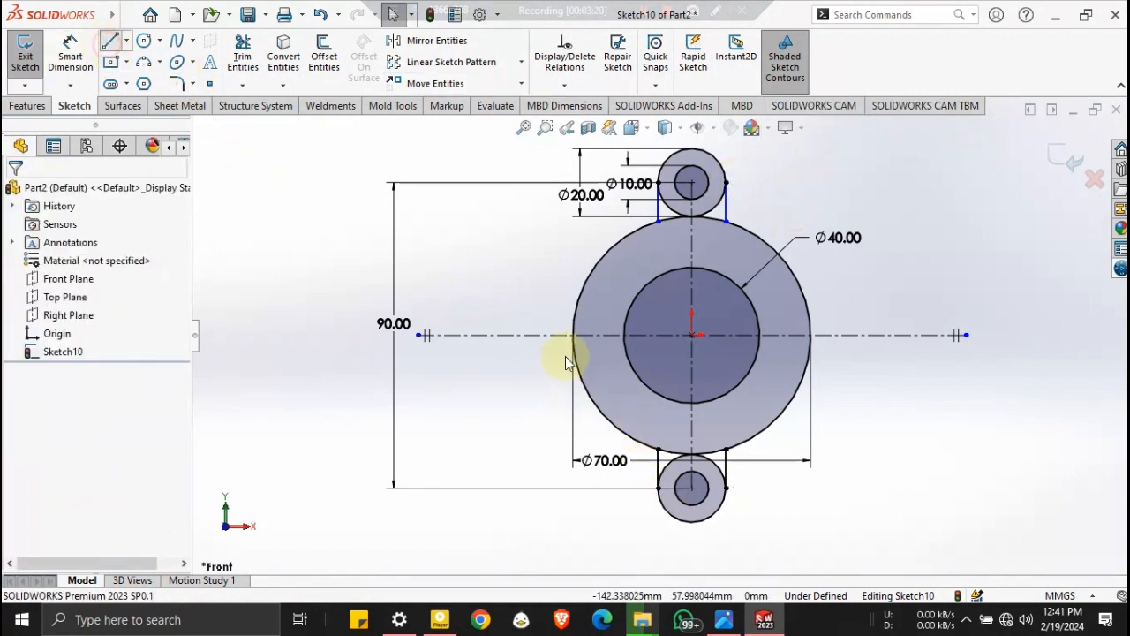
Sketch a line about 37 mm long on each side of the lower lug, from its outer circle tangentially up to the hub's outer circle.
left_click(110, 42)
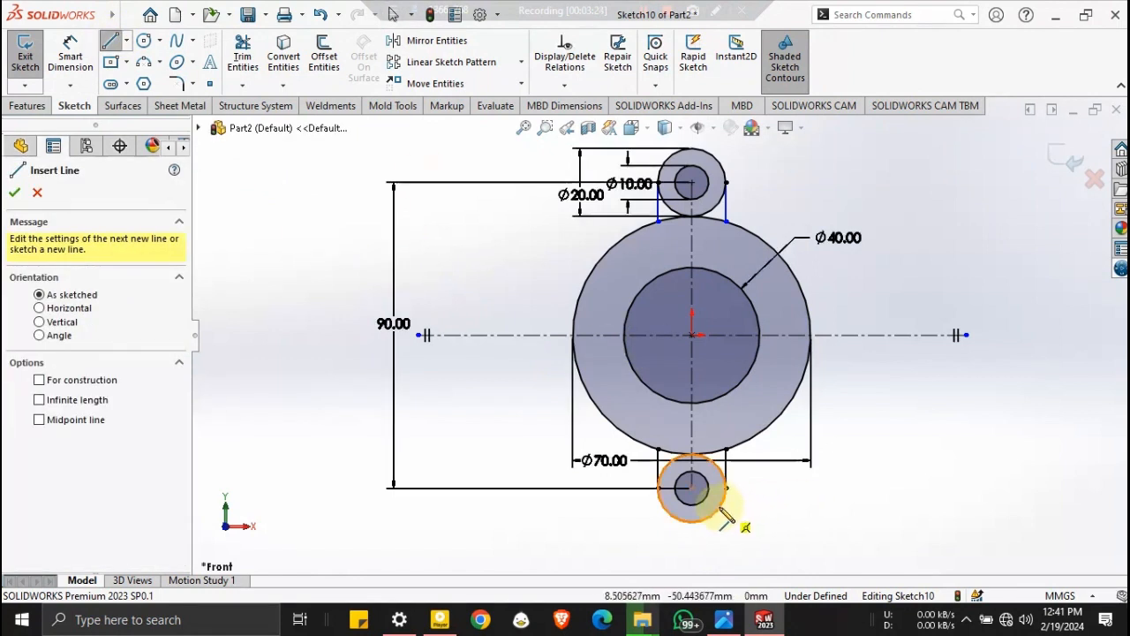
left_click(726, 488)
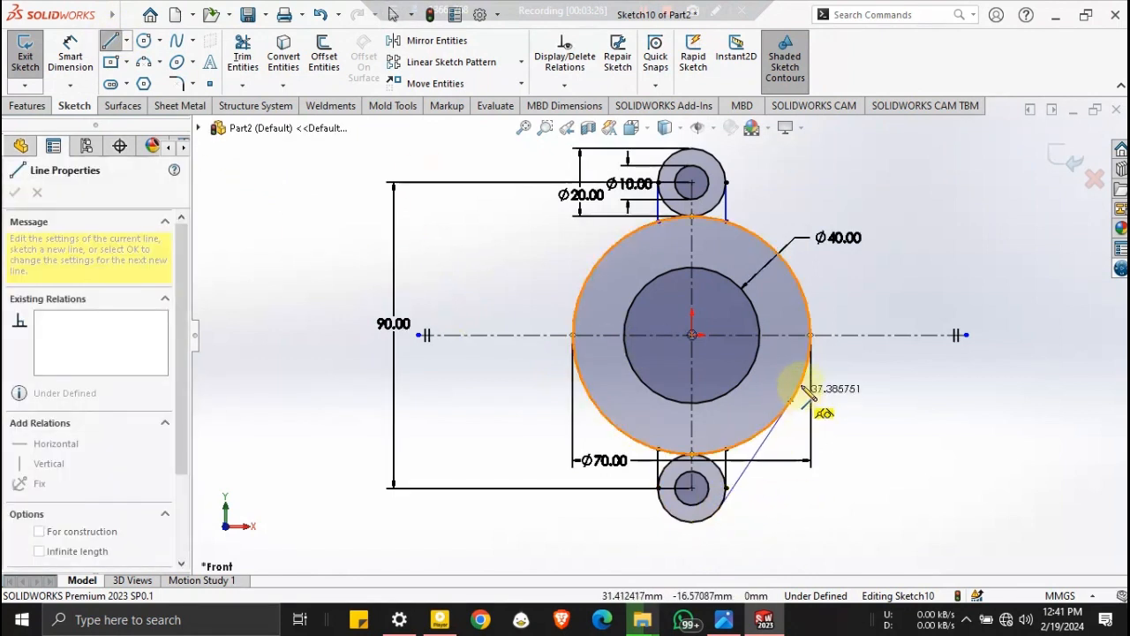
left_click(805, 396)
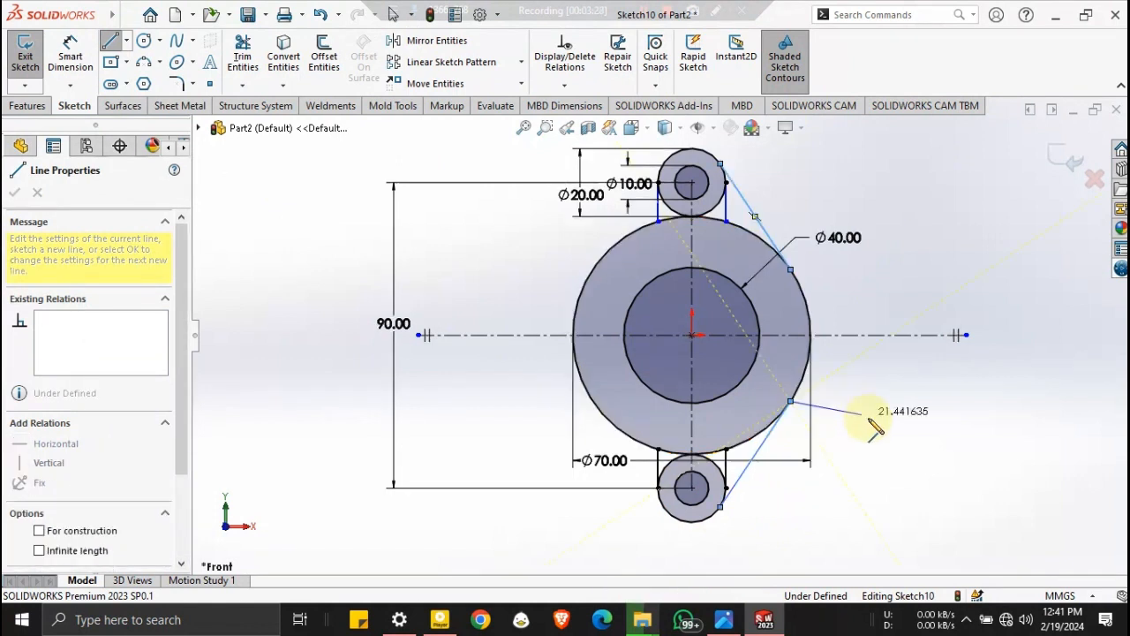
key("Escape")
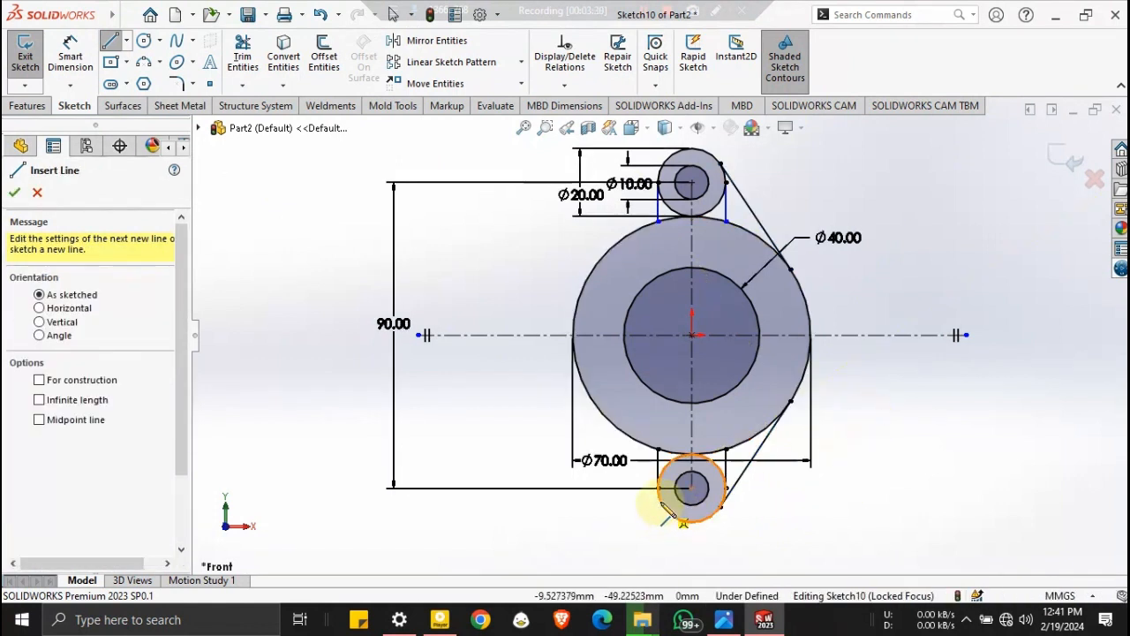
left_click(663, 506)
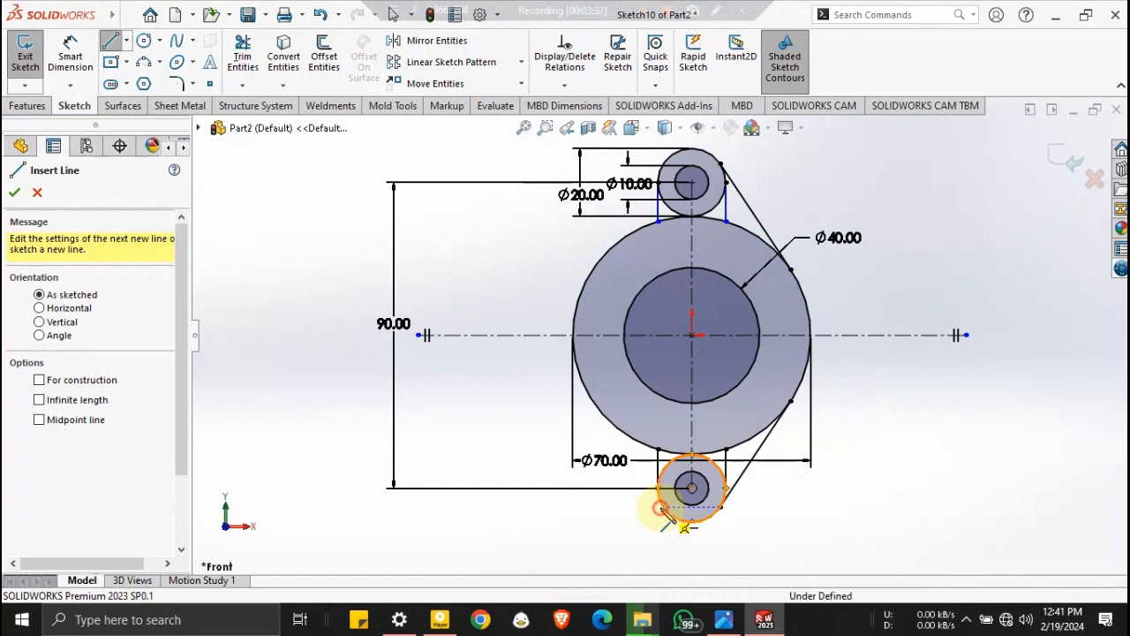
left_click(592, 402)
key("Escape")
key("Escape")
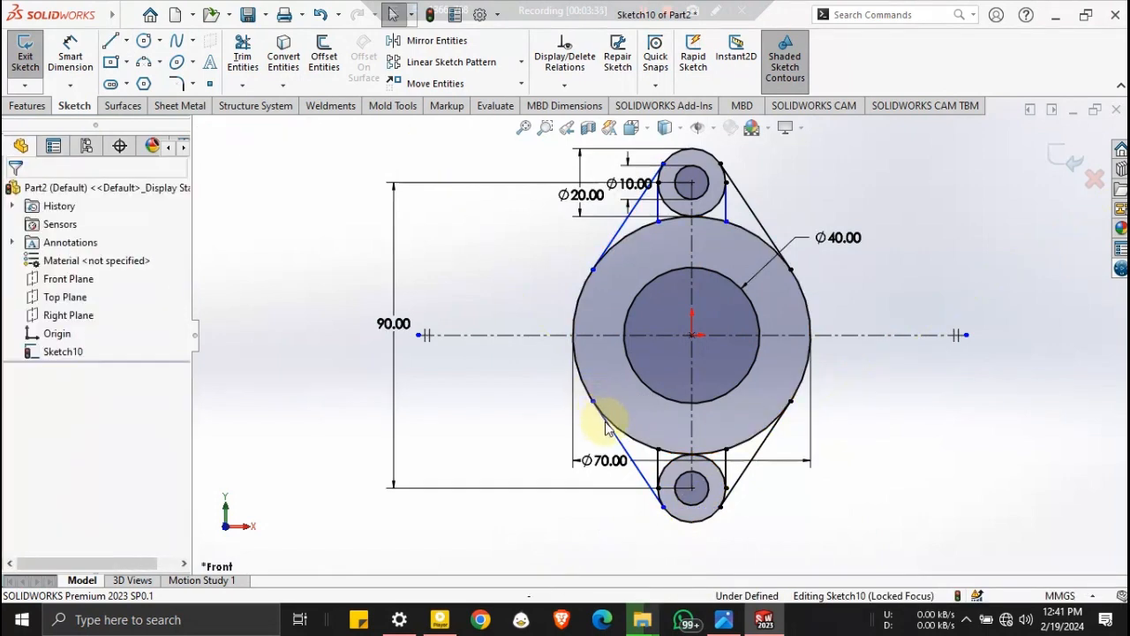
left_click(564, 86)
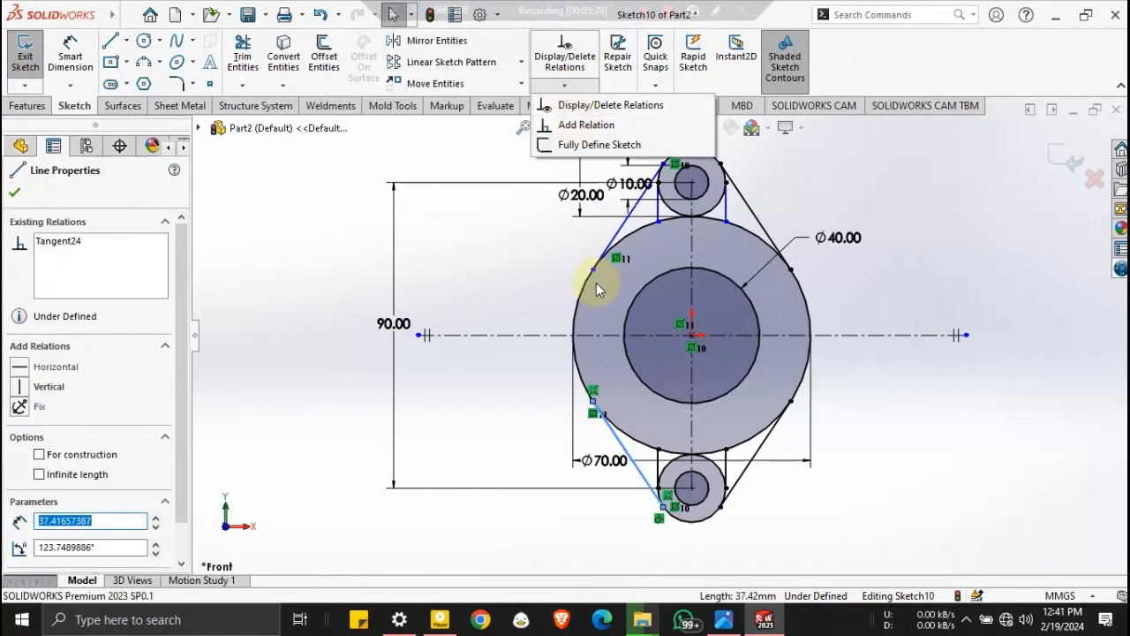
left_click(580, 375)
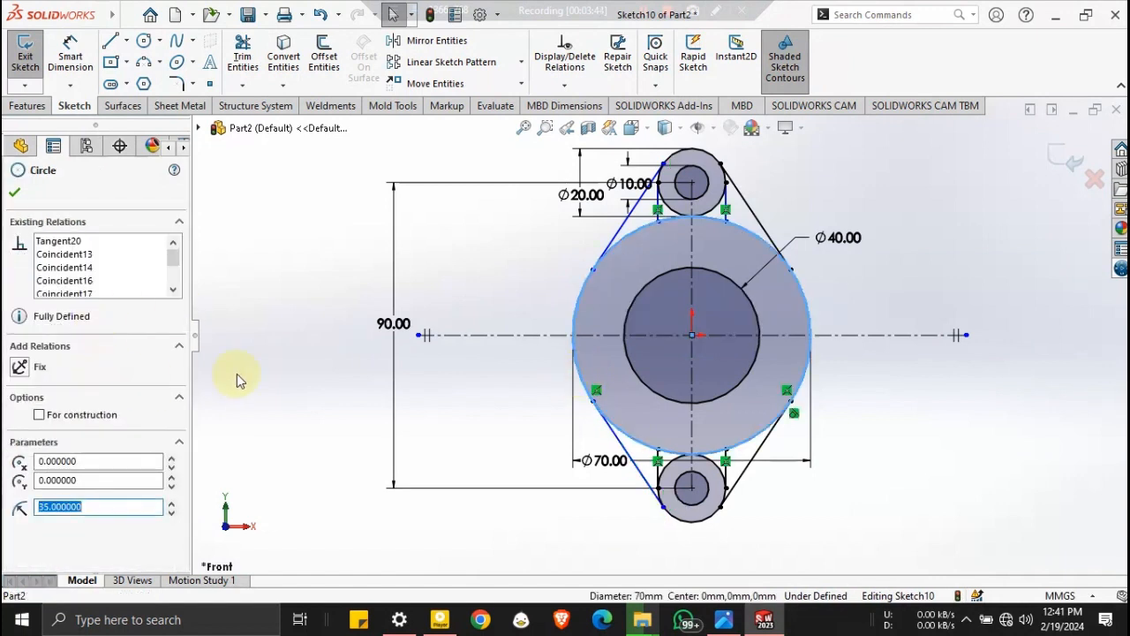
left_click(510, 231)
left_click(584, 84)
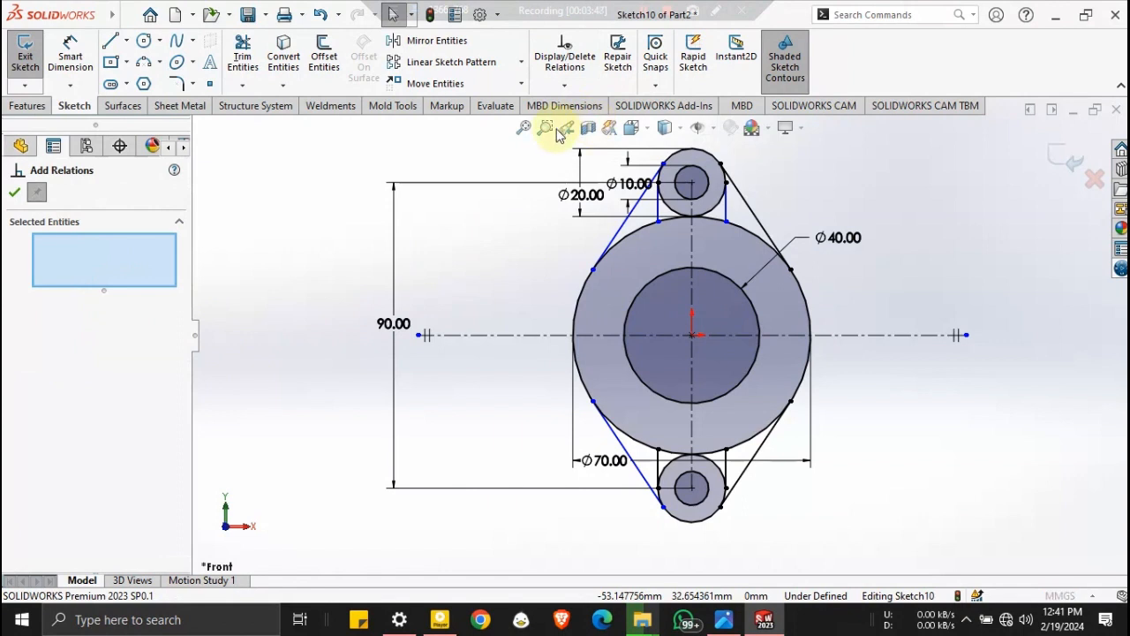
left_click(588, 128)
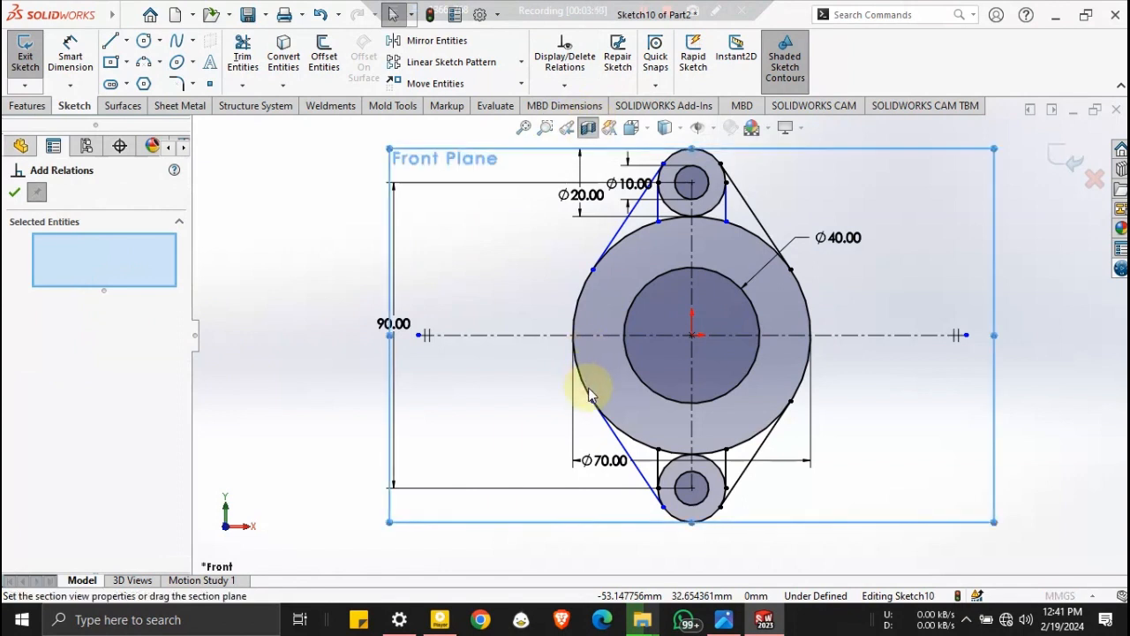
left_click(404, 293)
key("Escape")
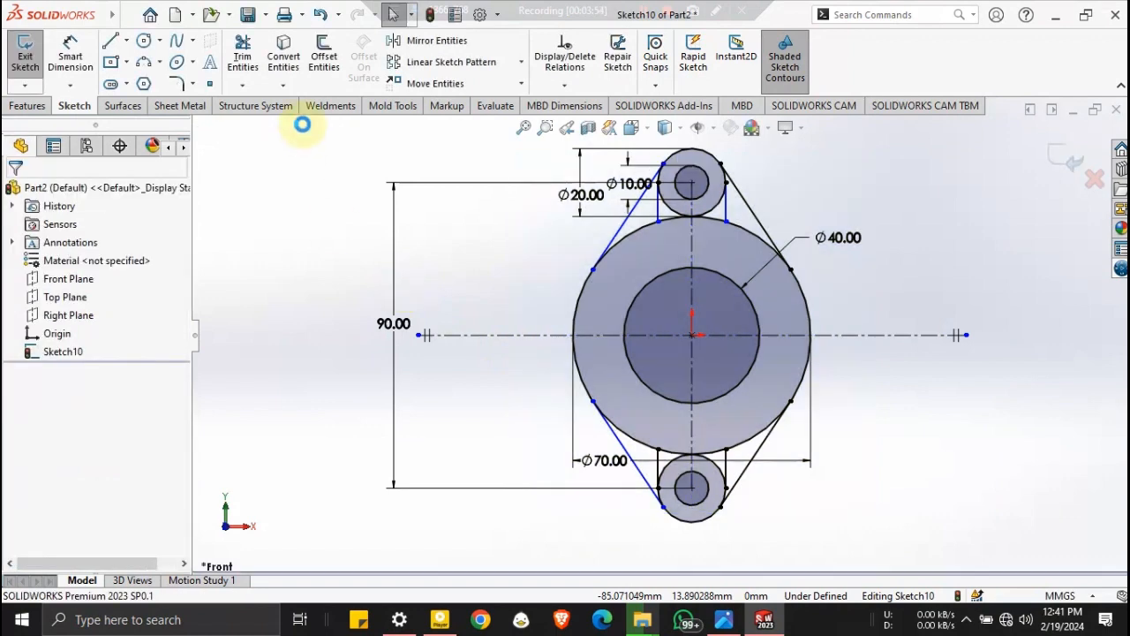
Add a tangent relation between the hub's outer circle and the lower left connecting line.
left_click(589, 86)
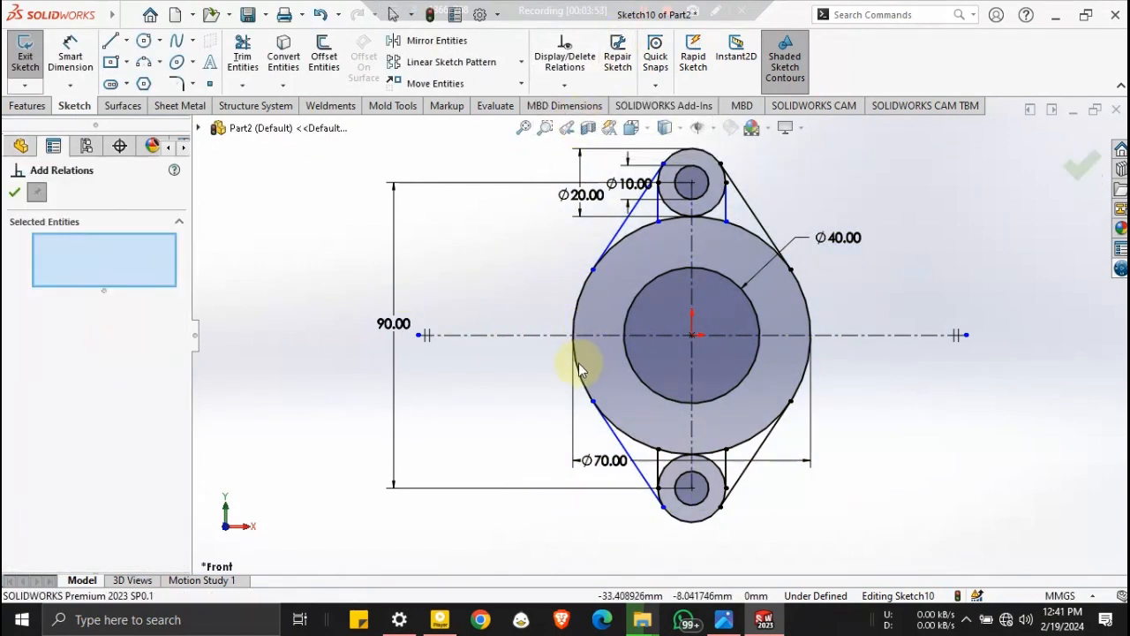
left_click(577, 363)
left_click(616, 440)
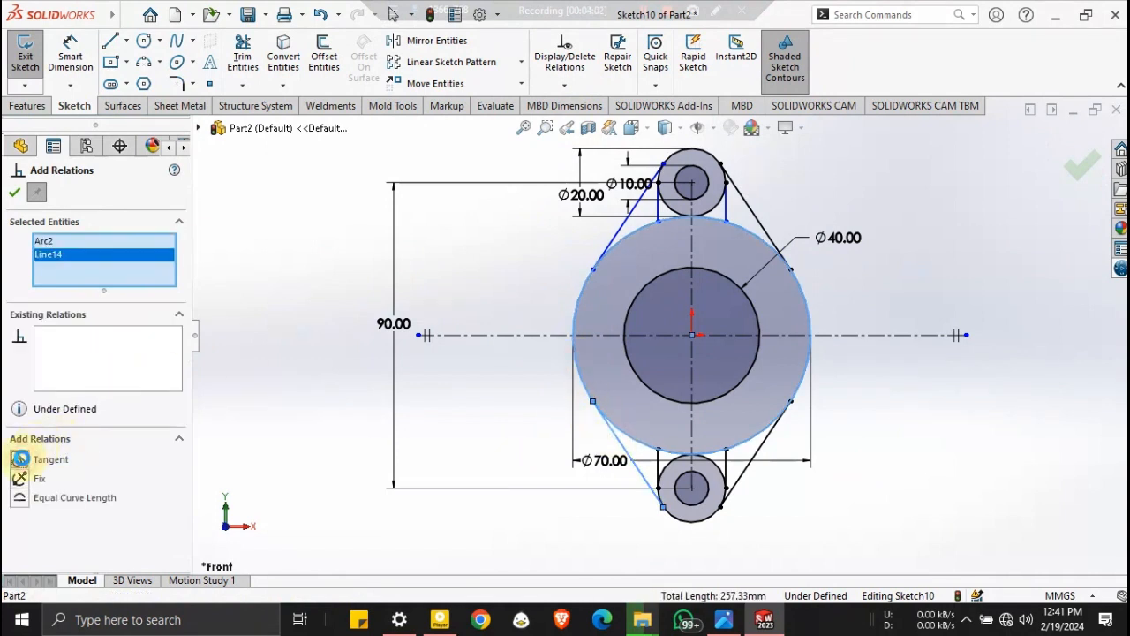
left_click(15, 193)
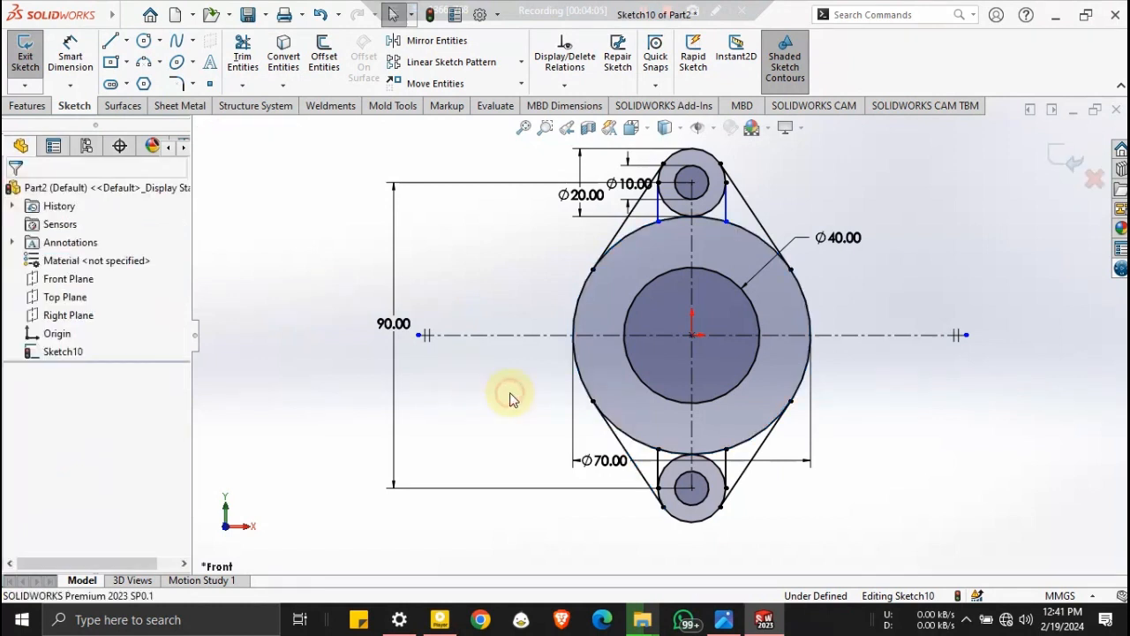
left_click(726, 211)
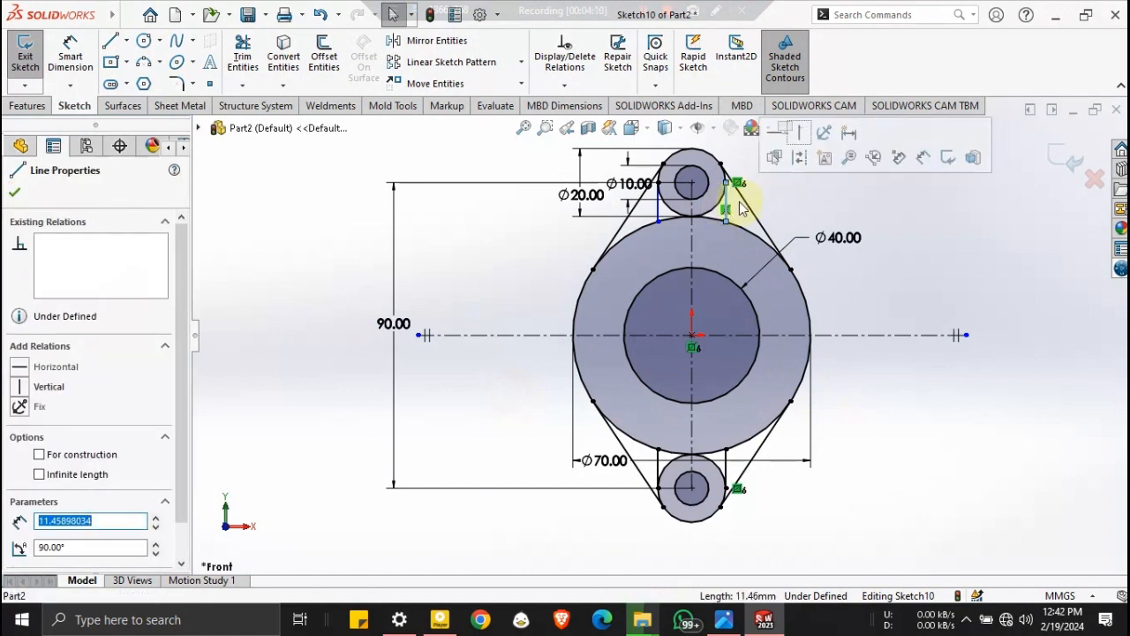
left_click(546, 228)
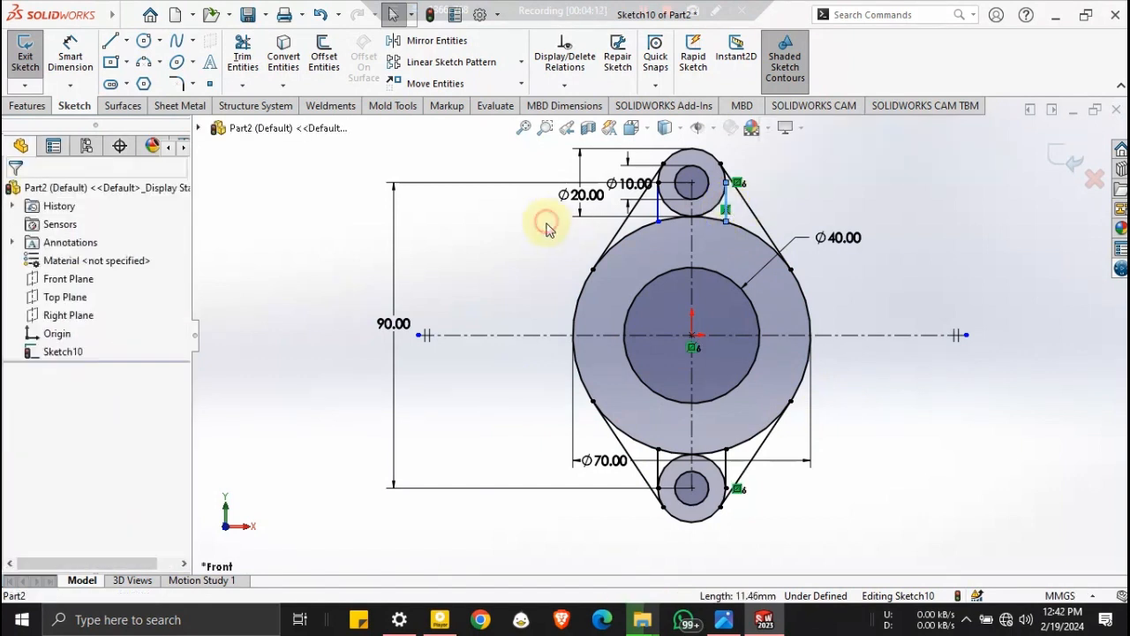
Check the slotted arm in the reference drawing and extend the horizontal centreline to about 153 mm from the origin.
left_click(525, 128)
left_click(724, 620)
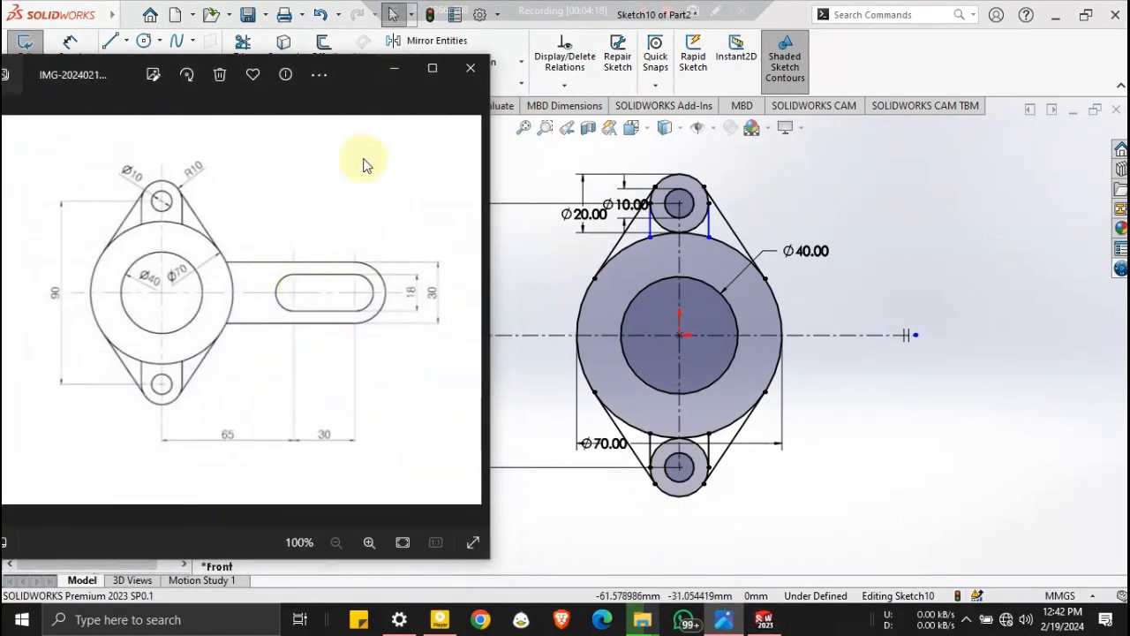
left_click(394, 73)
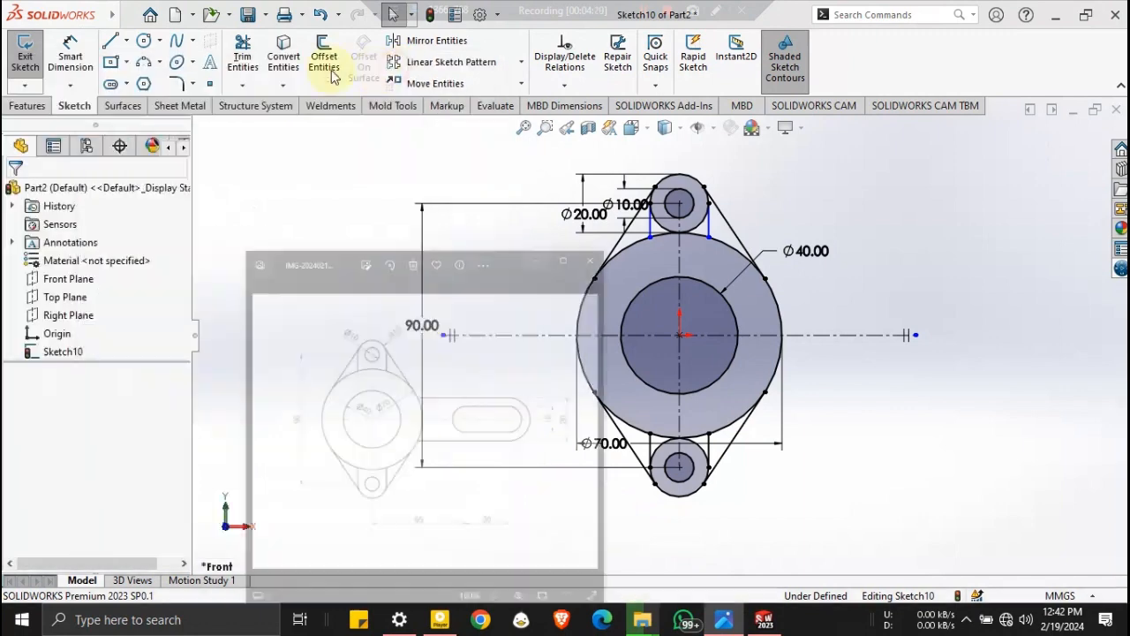
left_click(125, 85)
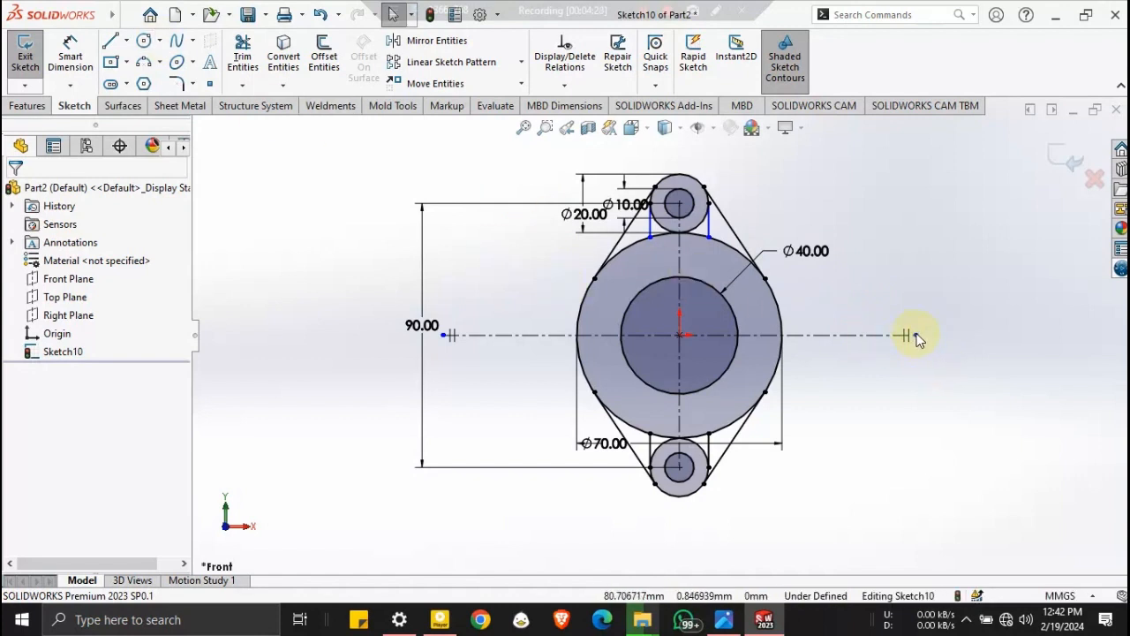
left_click_drag(915, 334, 1116, 318)
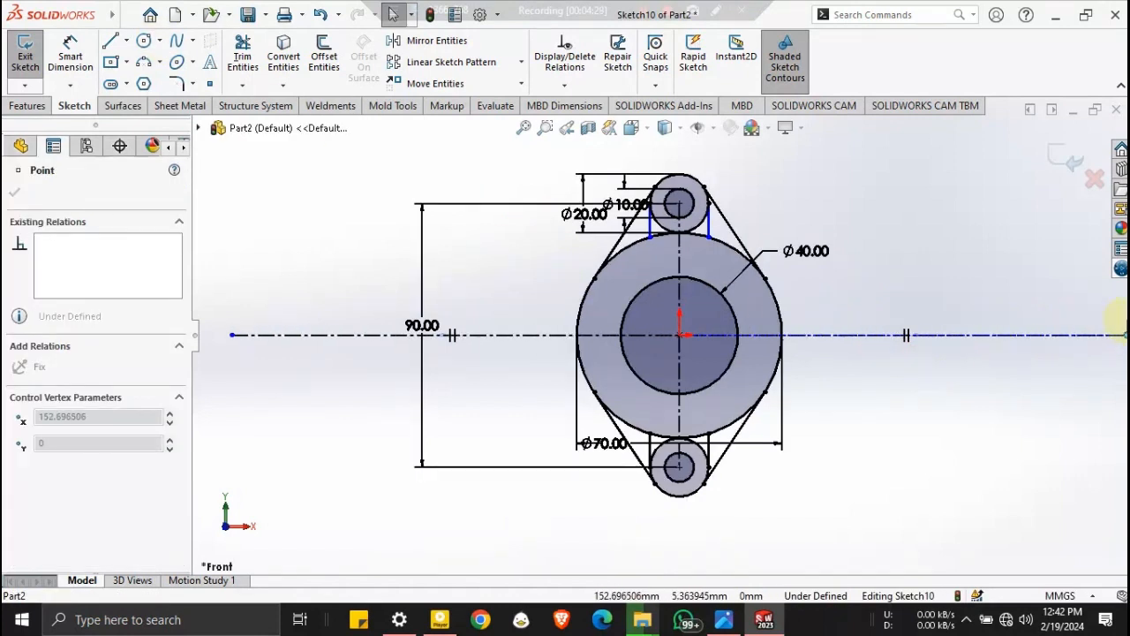
Sketch a centerpoint straight slot on the horizontal centreline, centred about 93 mm right of the origin, about 34 mm between arc centres and 14 mm wide.
left_click(110, 84)
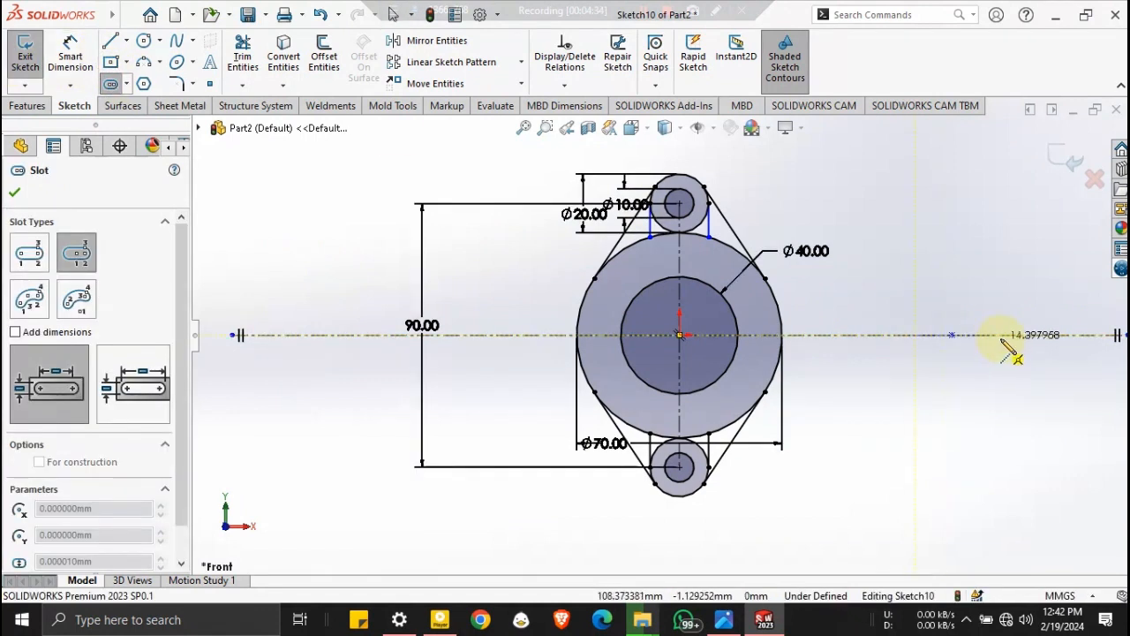
left_click(1003, 335)
left_click(1004, 316)
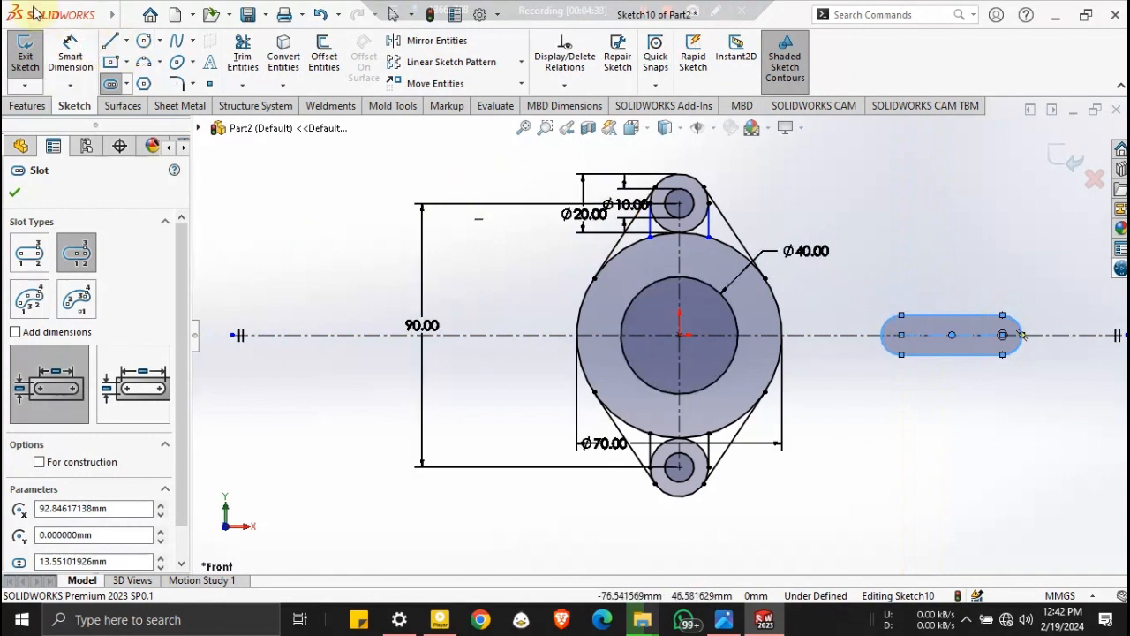
Dimension the distance between the slot's two arc centres as 30 mm.
left_click(78, 58)
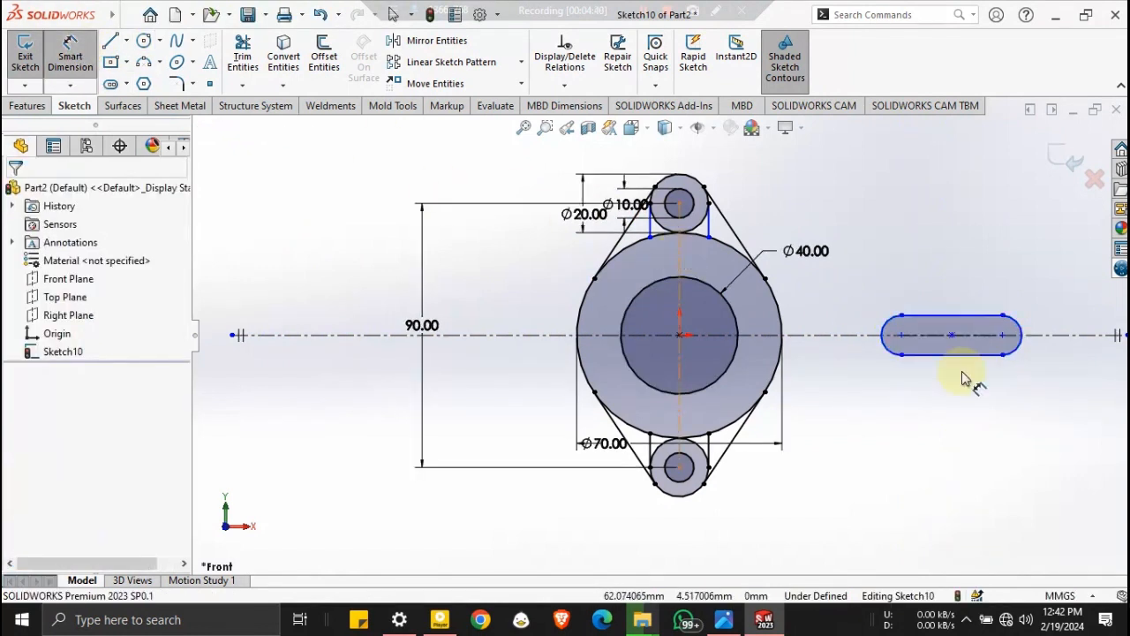
left_click(904, 337)
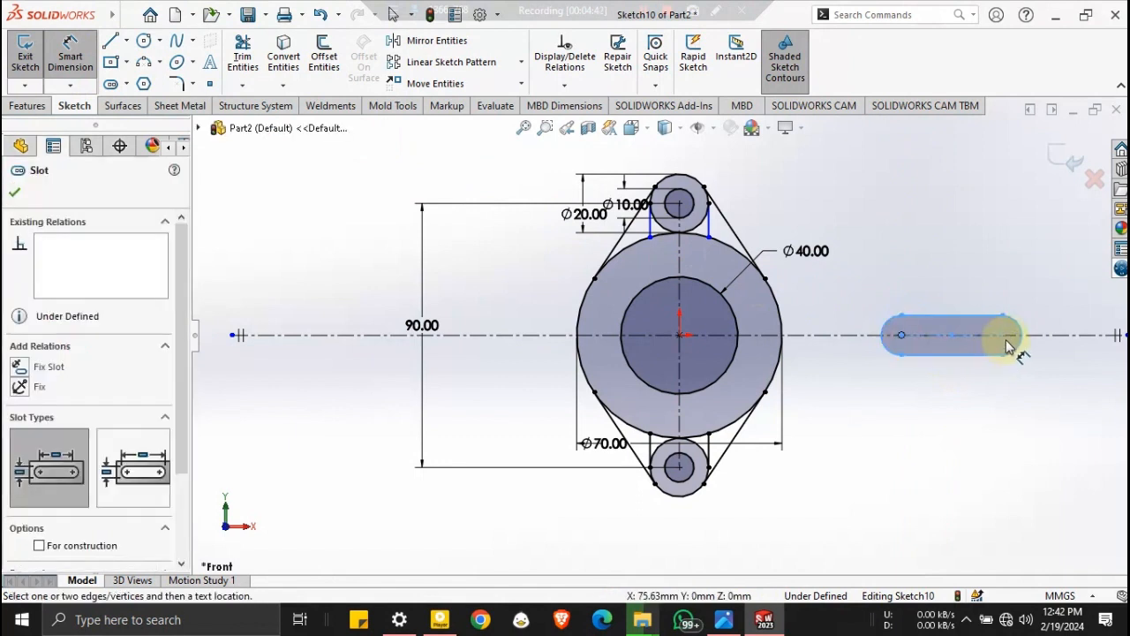
left_click(1005, 336)
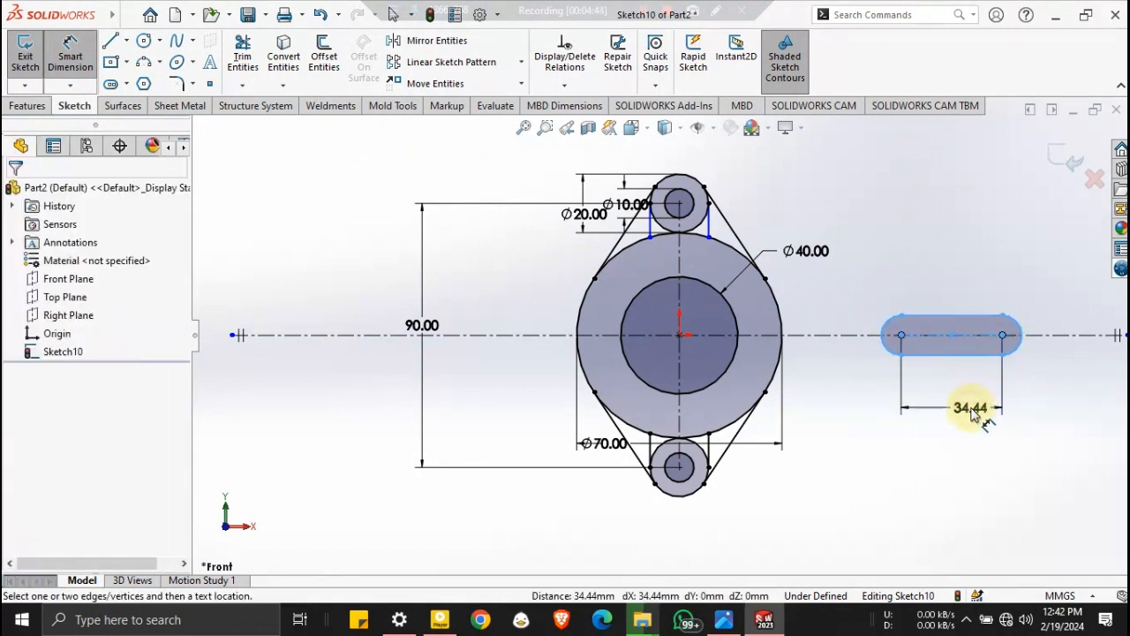
left_click(971, 408)
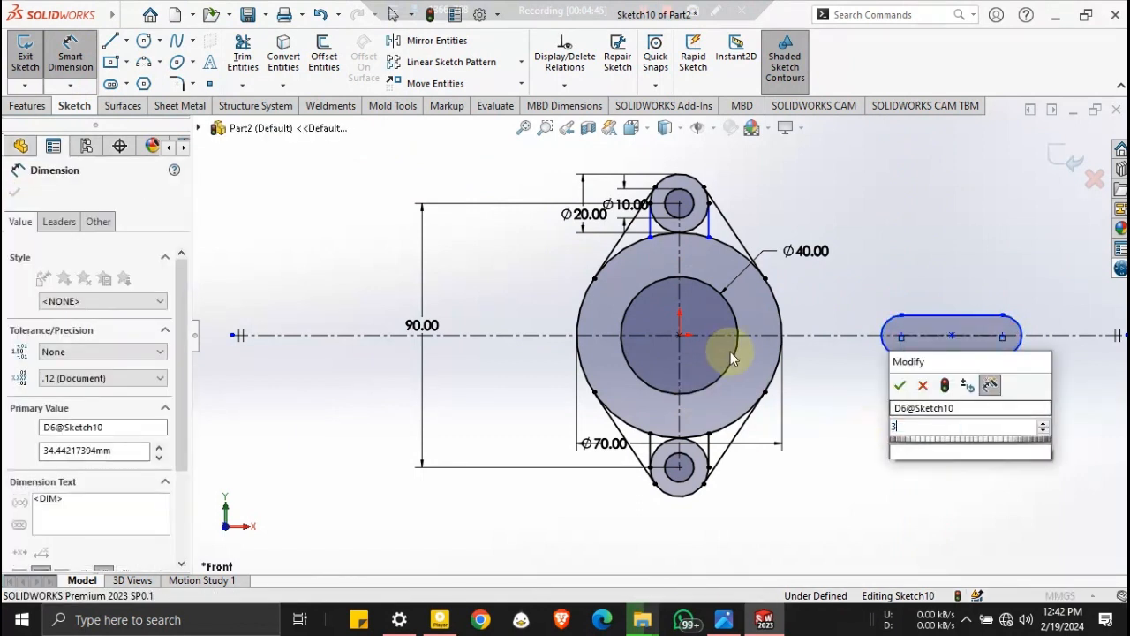
key("Return")
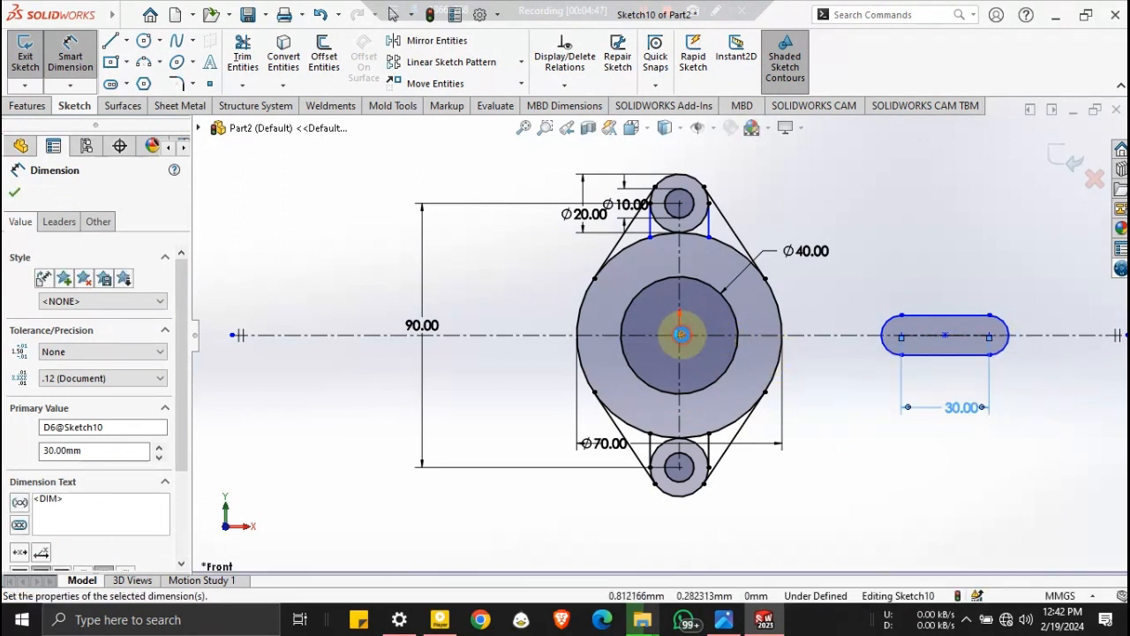
Dimension the horizontal distance from the origin to the slot's nearer arc centre as 65 mm.
left_click(679, 335)
left_click(901, 337)
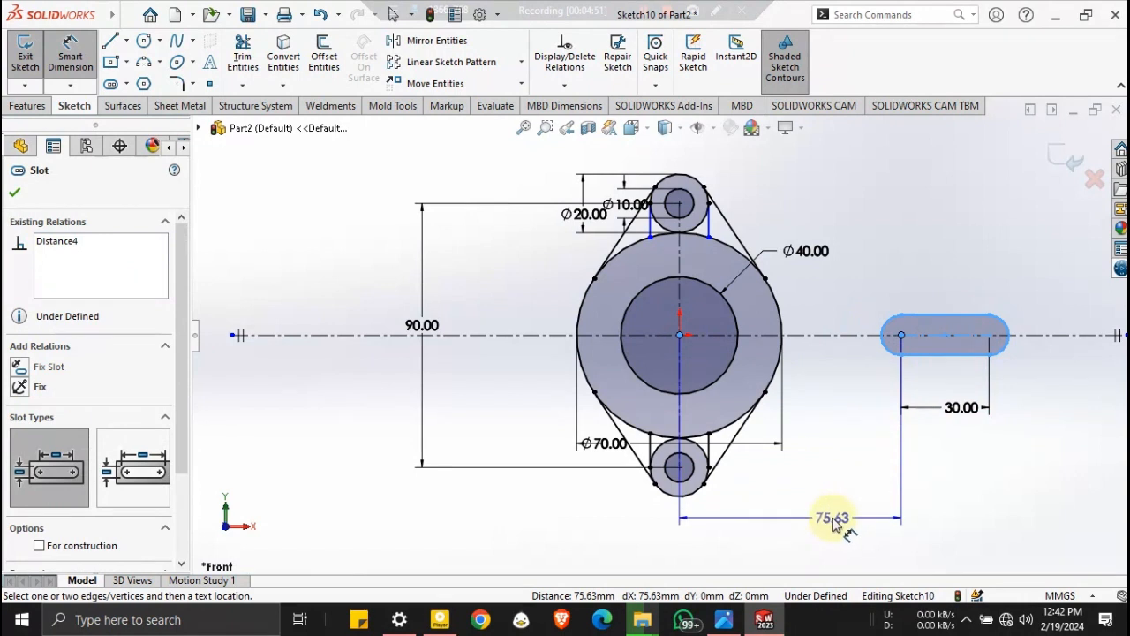
left_click(833, 521)
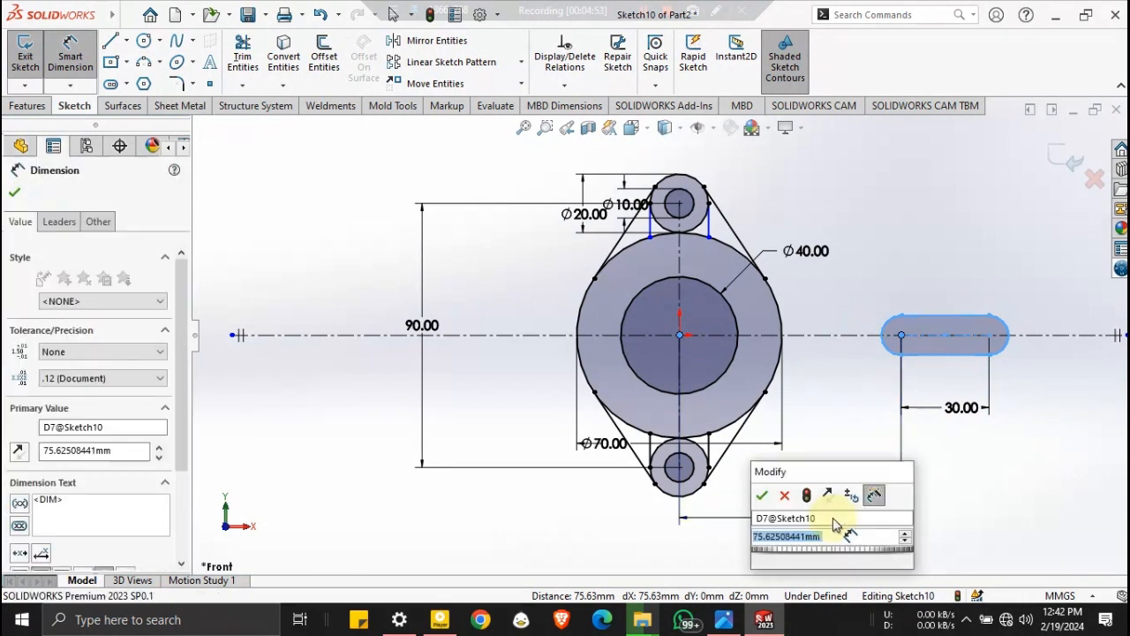
type("80")
key("Return")
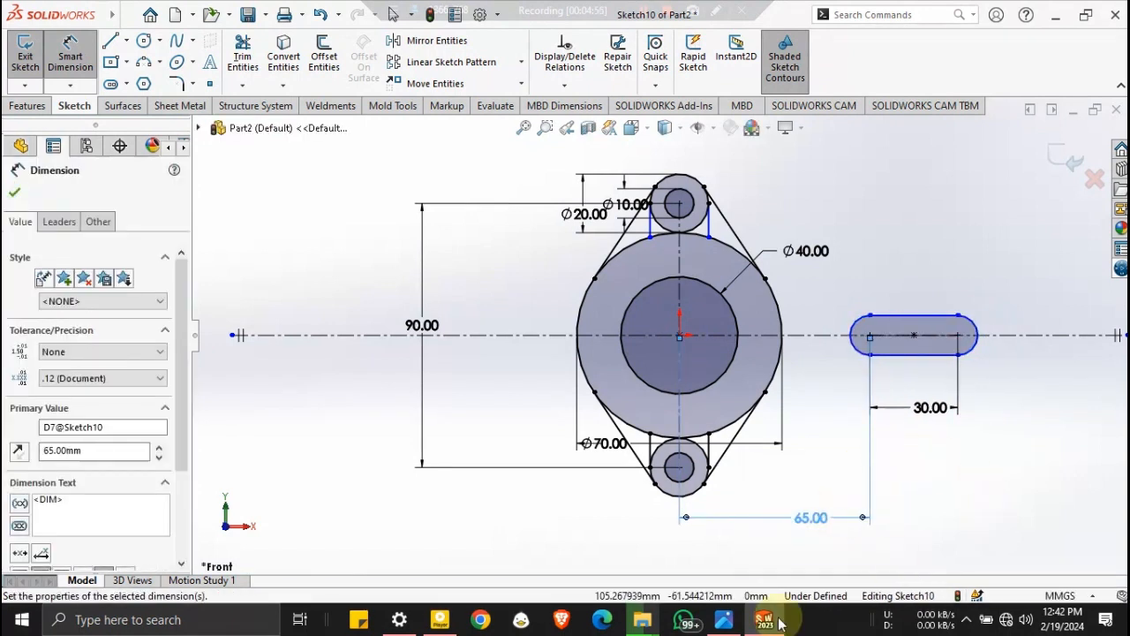
Check the slot width in the reference drawing and dimension the distance between the slot's straight sides as 18 mm.
left_click(738, 628)
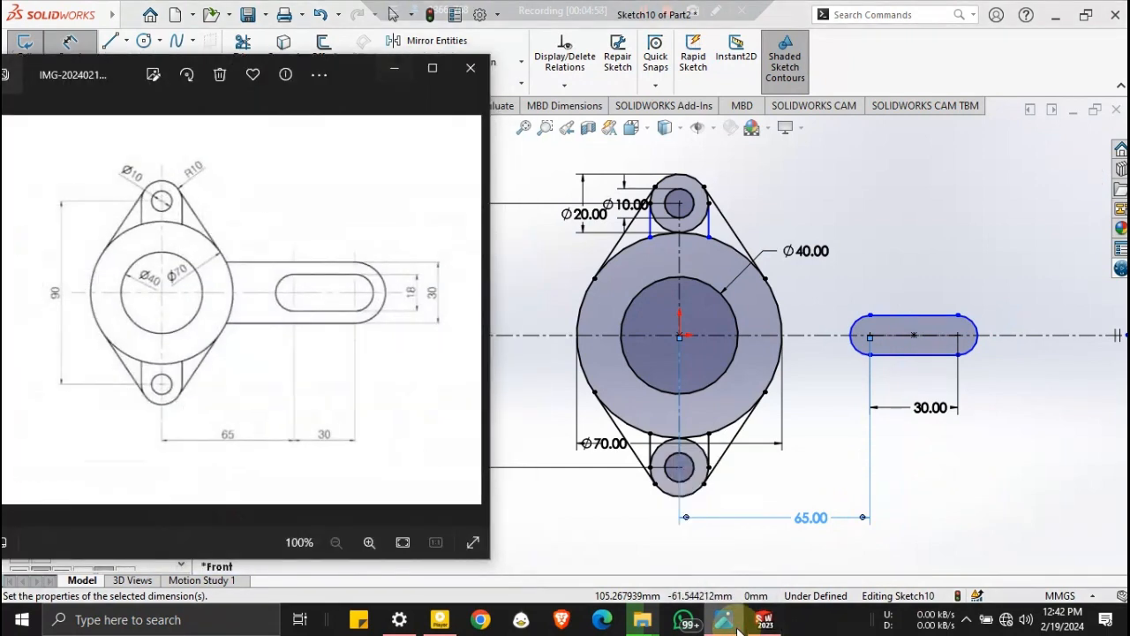
left_click(928, 321)
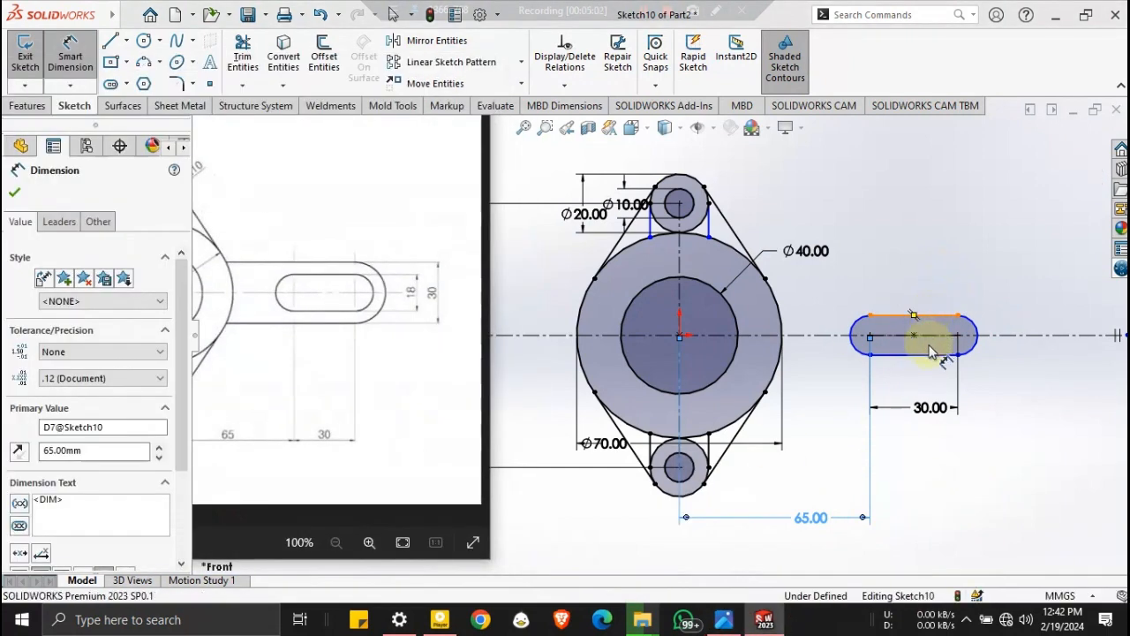
left_click(989, 336)
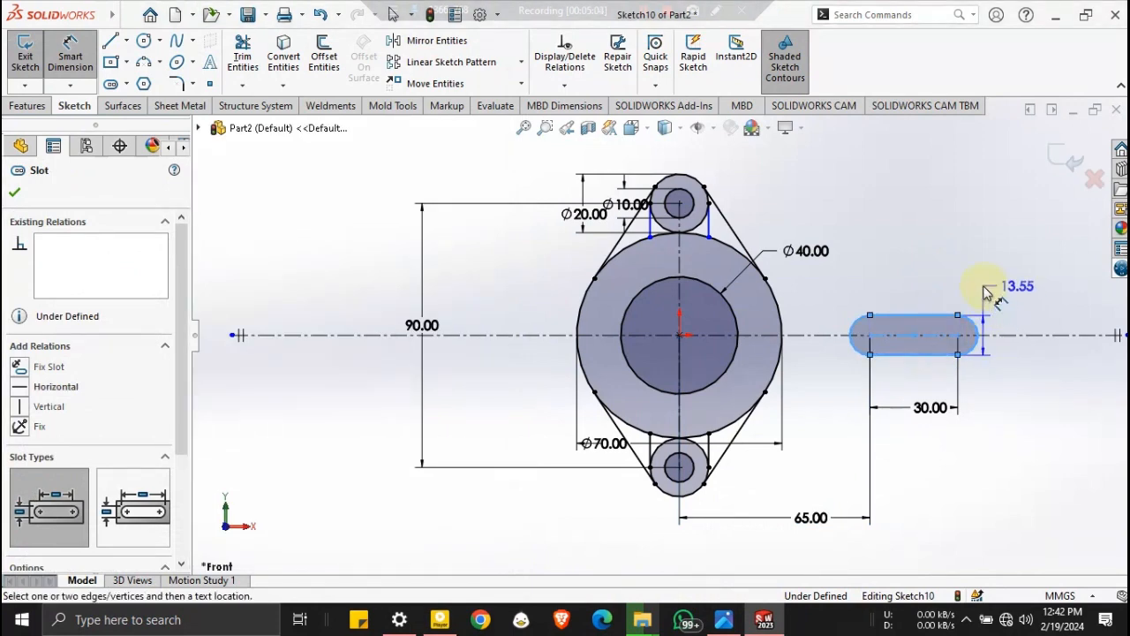
left_click(986, 293)
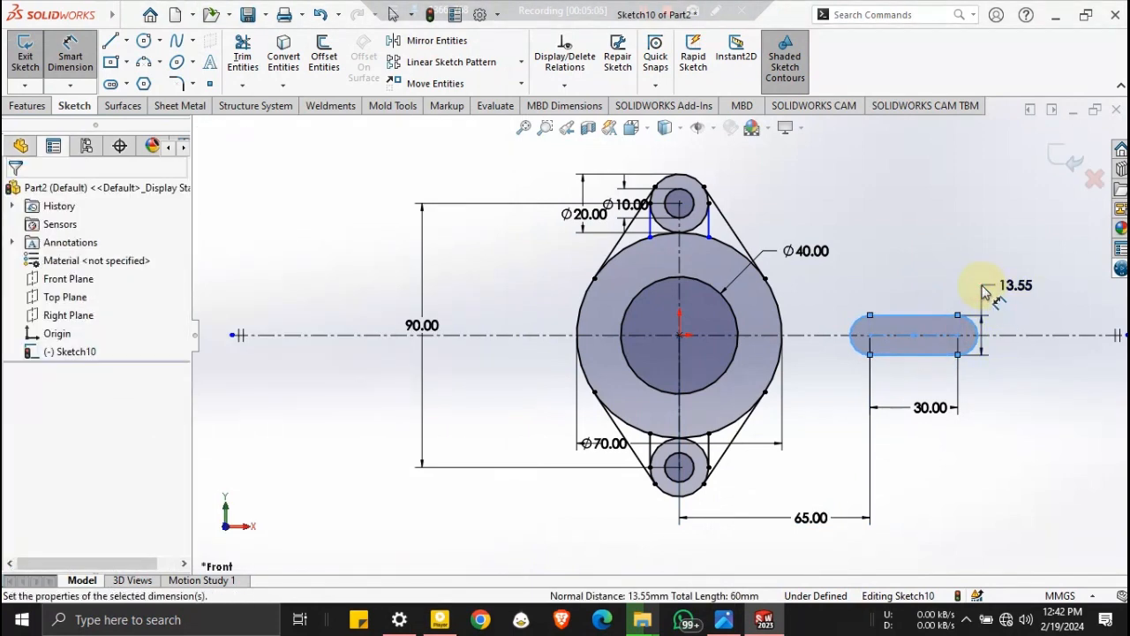
type("18")
key("Return")
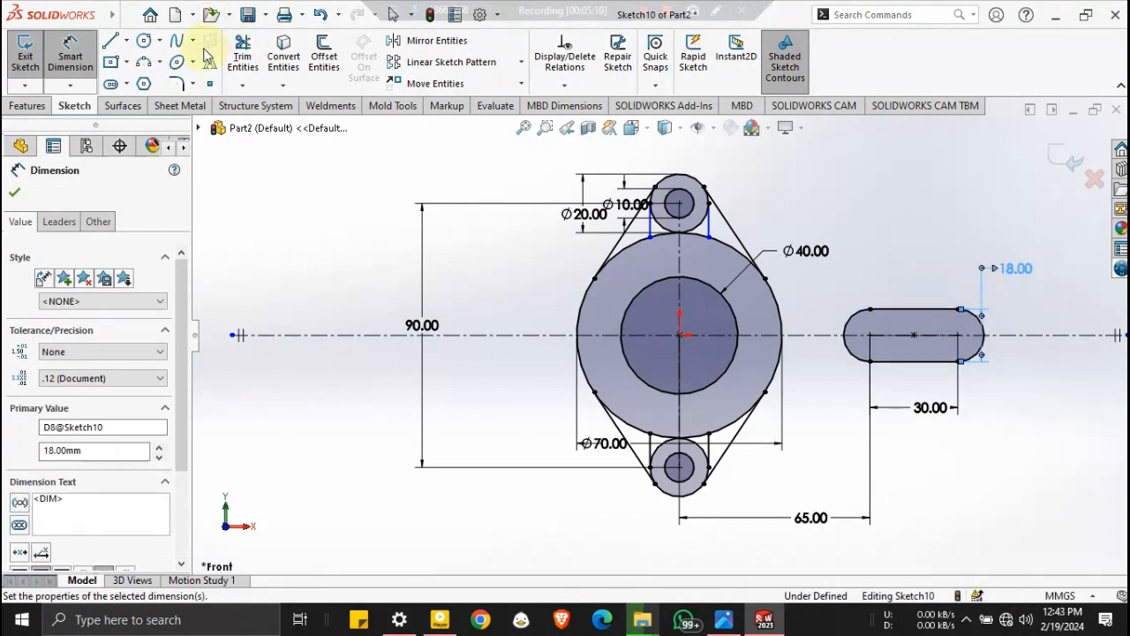
left_click(114, 81)
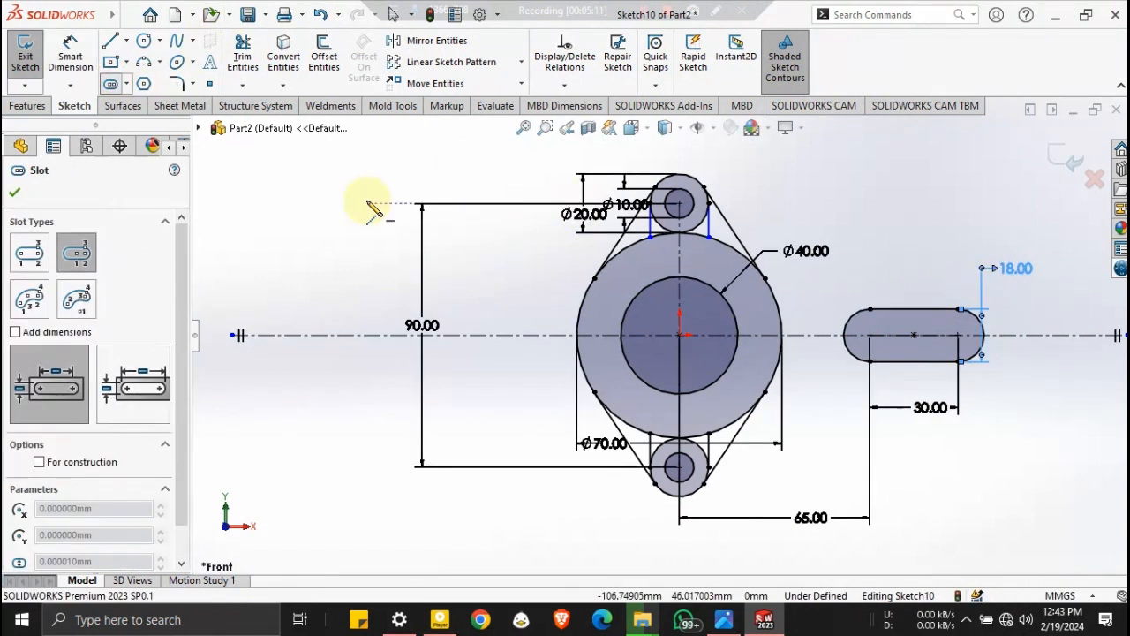
left_click(959, 336)
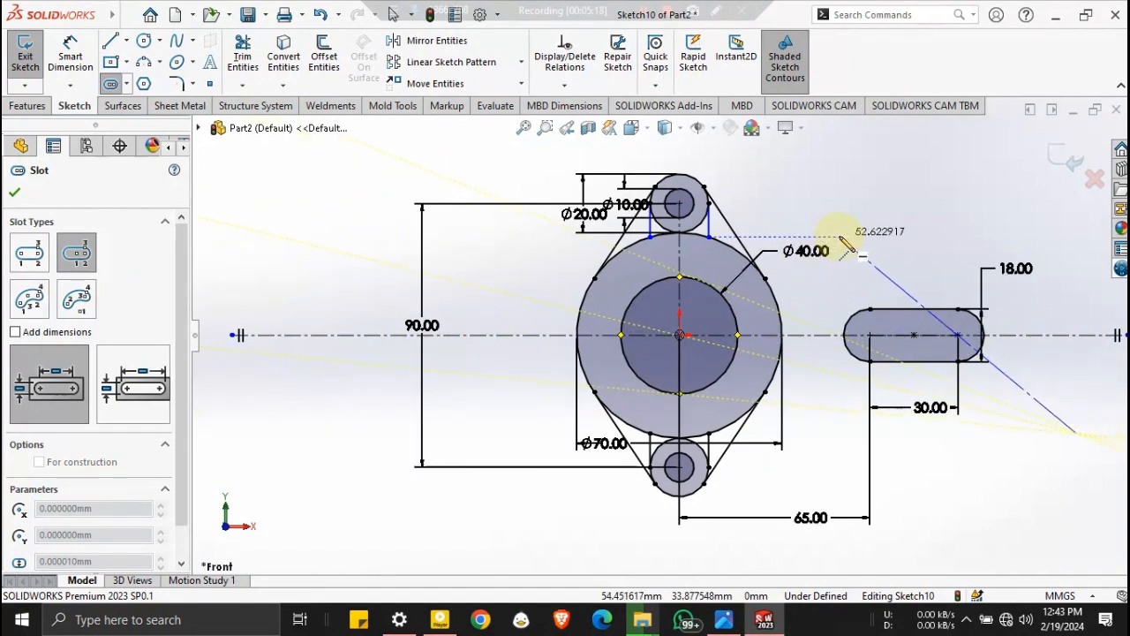
key("Escape")
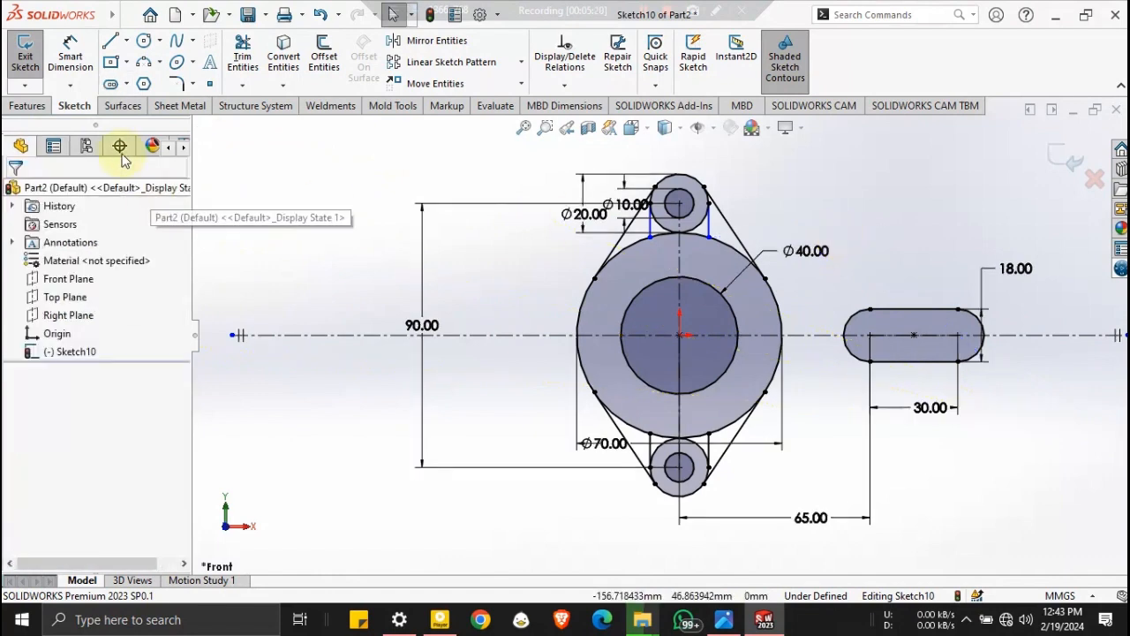
Sketch a straight slot along the horizontal centreline from the existing slot's far arc centre to the 40 mm circle, about 23 mm wide.
left_click(110, 84)
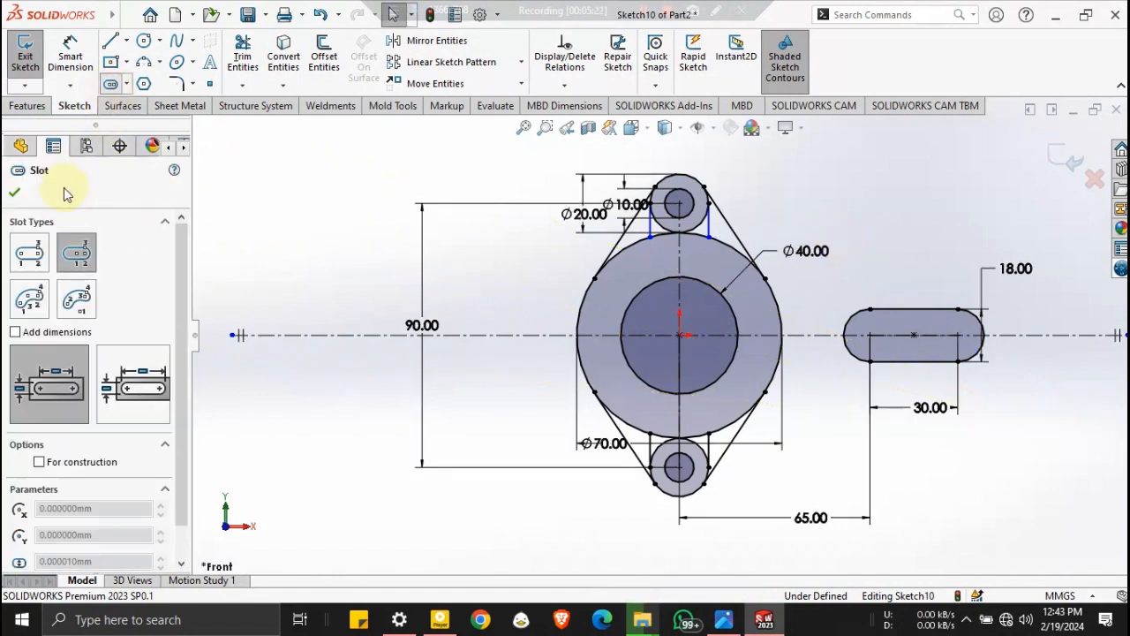
left_click(39, 241)
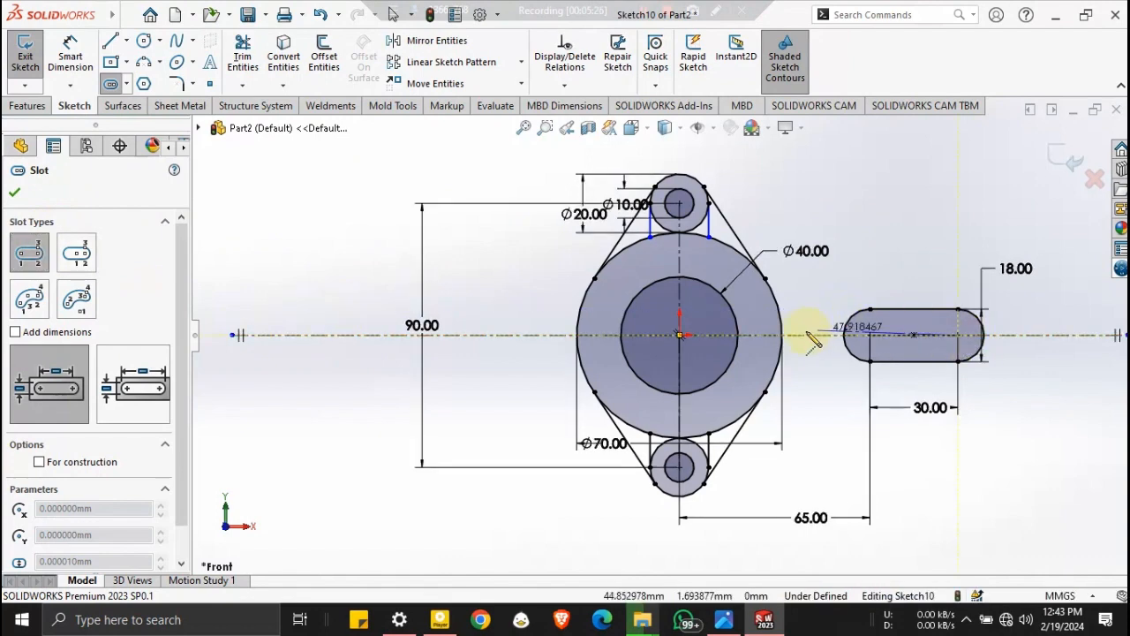
left_click(738, 335)
left_click(745, 301)
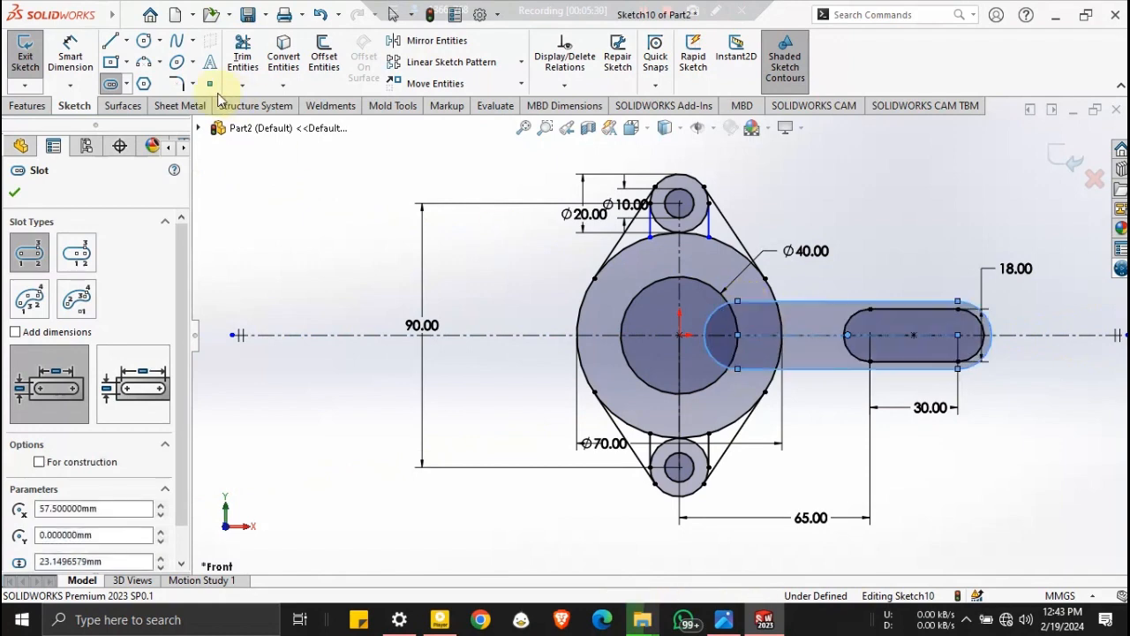
Dimension the distance between the outer slot's straight sides as 30 mm and check it against the reference drawing.
left_click(70, 54)
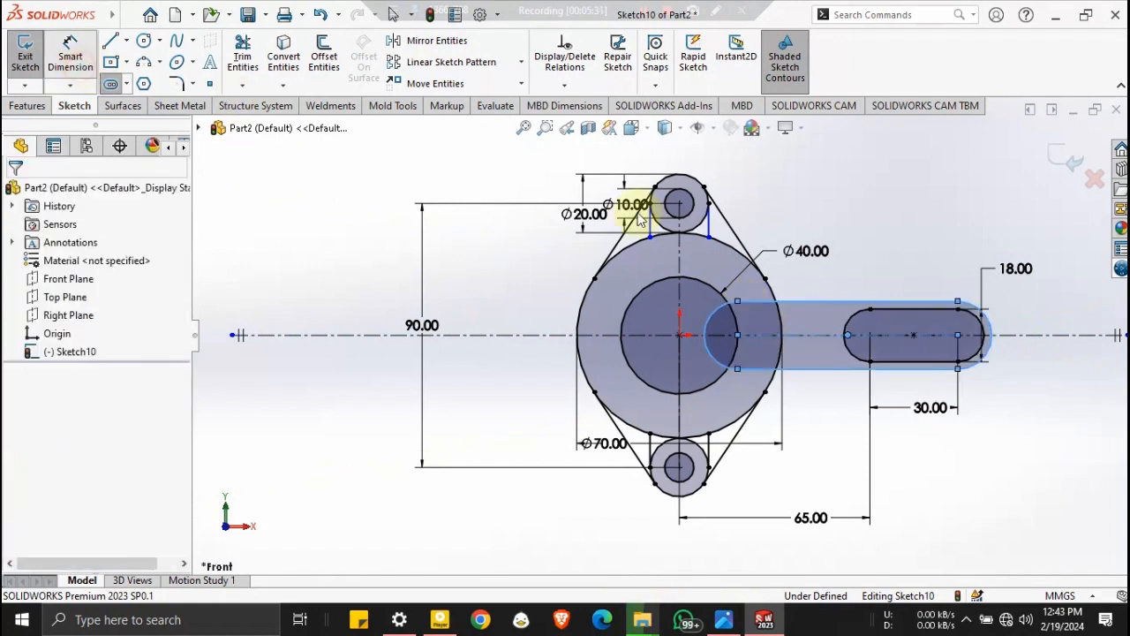
left_click(925, 302)
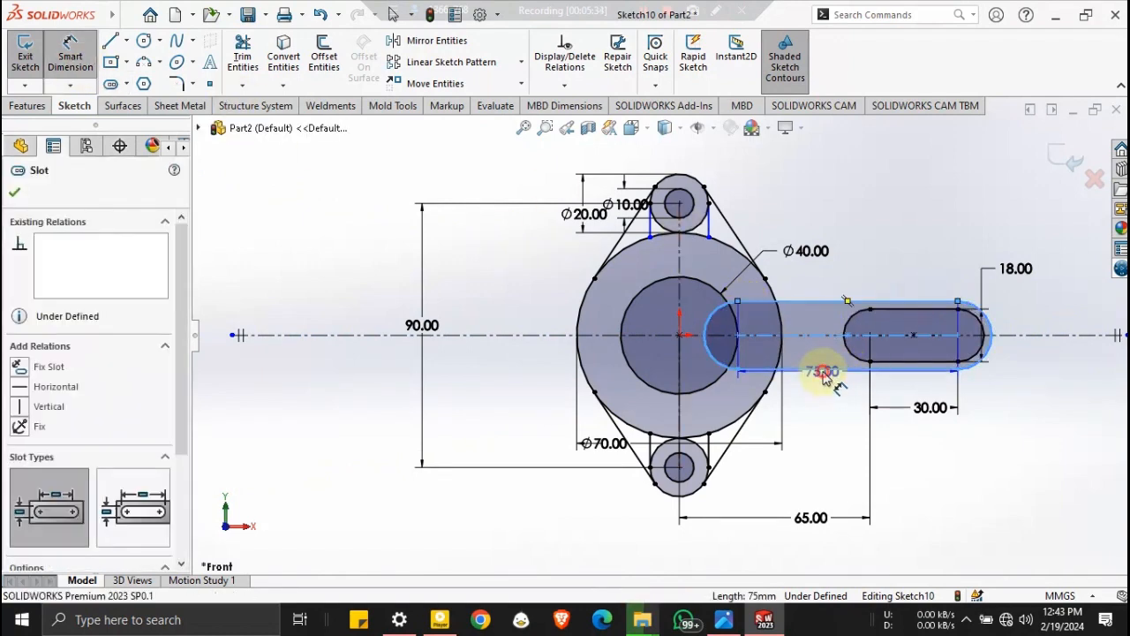
left_click(820, 369)
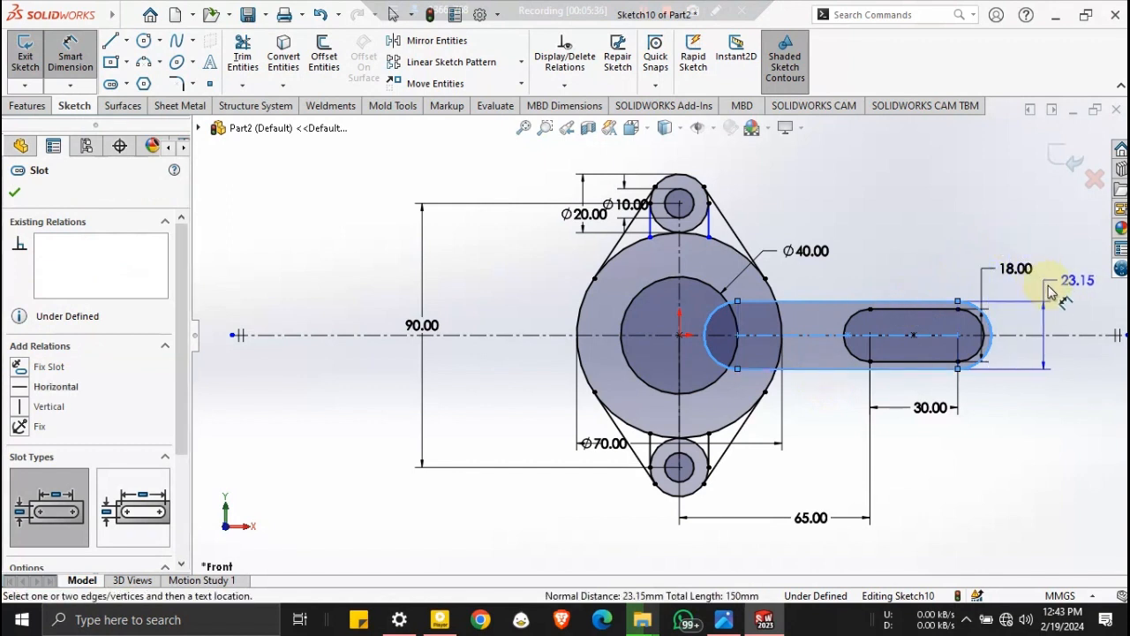
left_click(1040, 331)
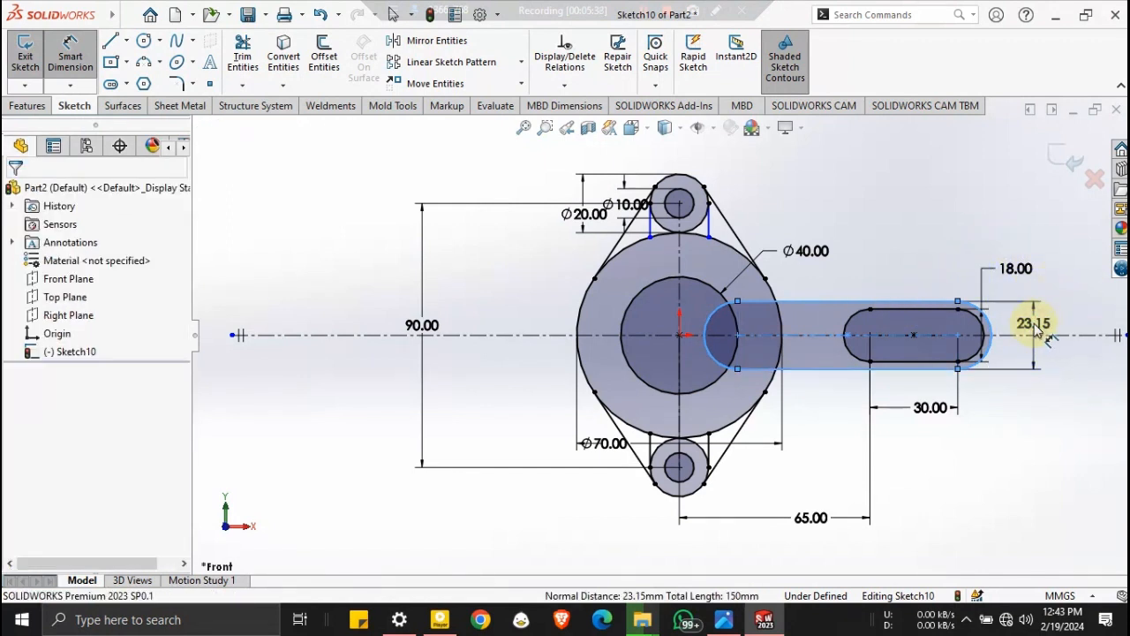
left_click(724, 619)
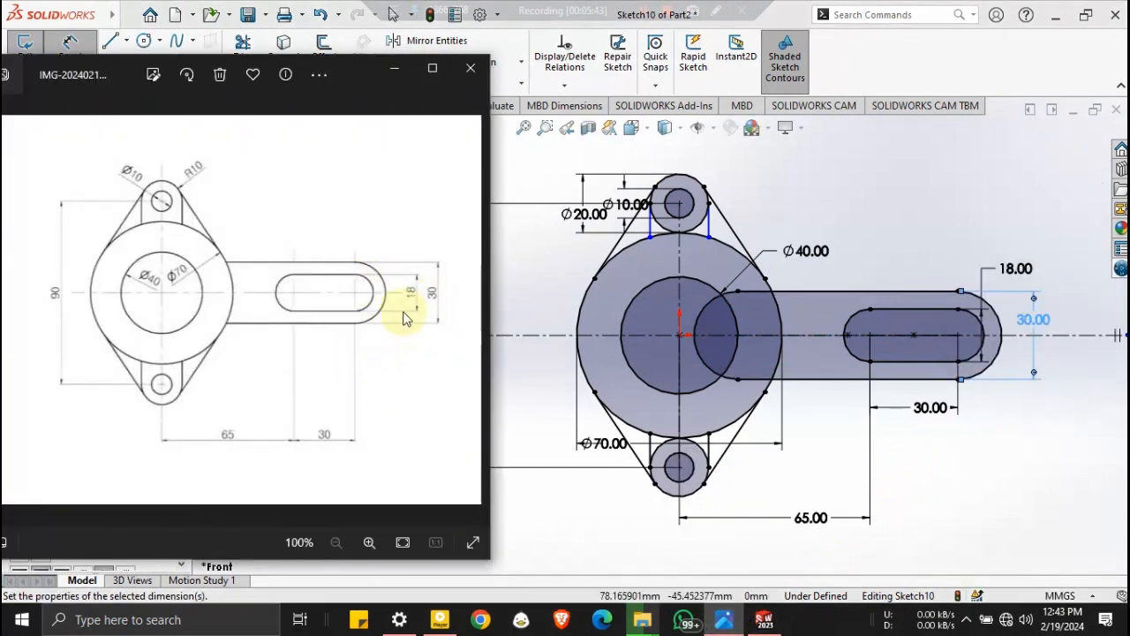
left_click(394, 68)
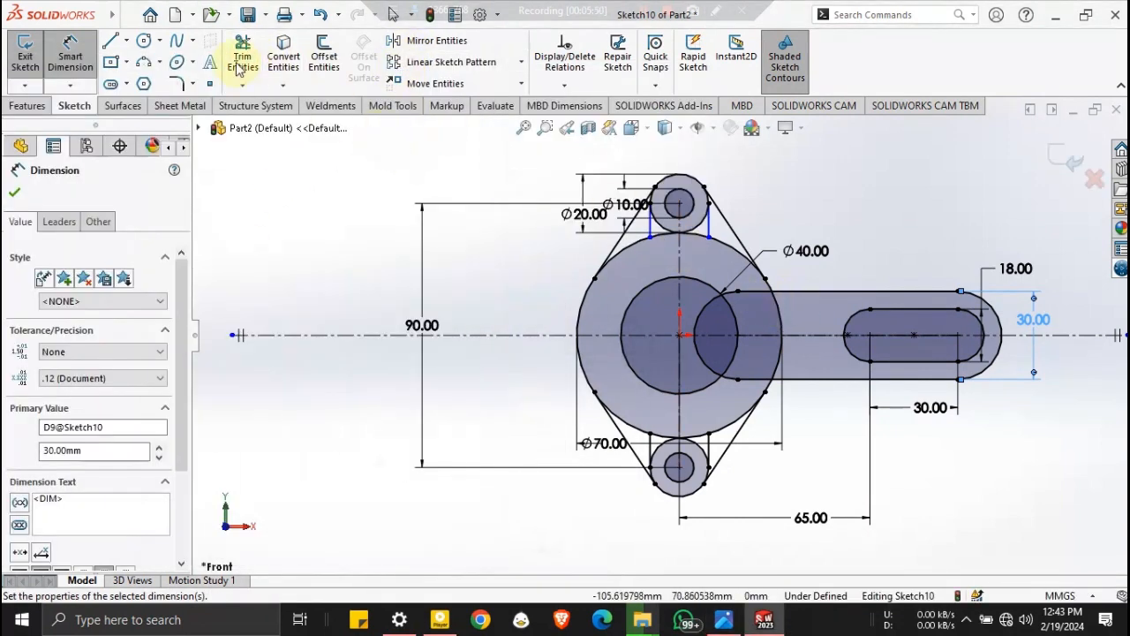
Trim away the outer slot's lines and arc inside the 70 mm hub circle and compare the result with the reference drawing.
left_click(237, 64)
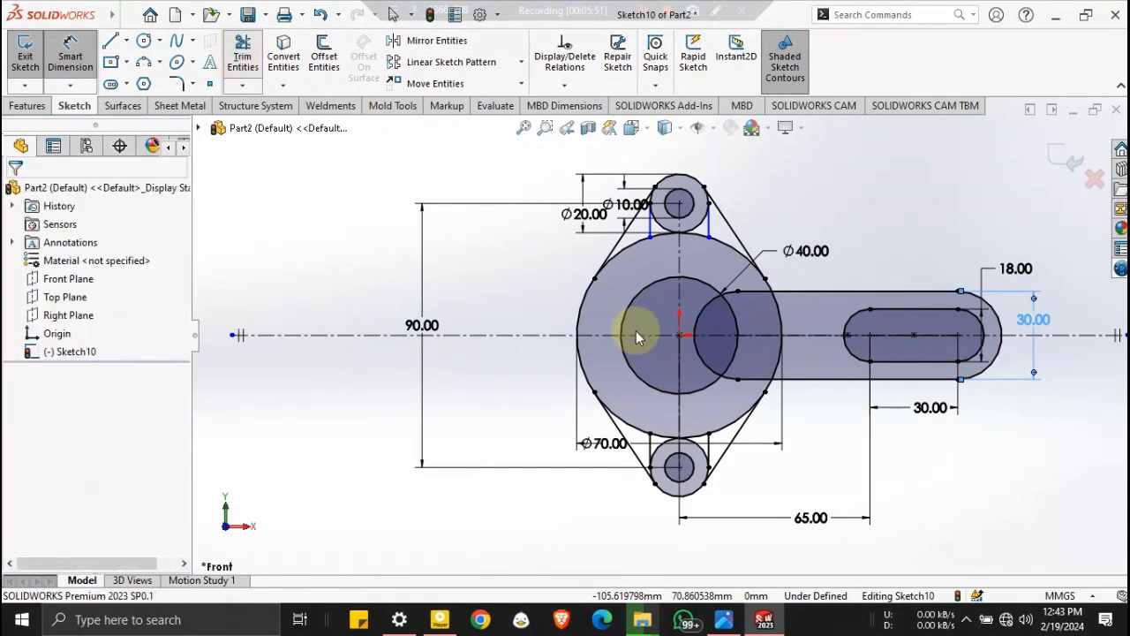
left_click(743, 300)
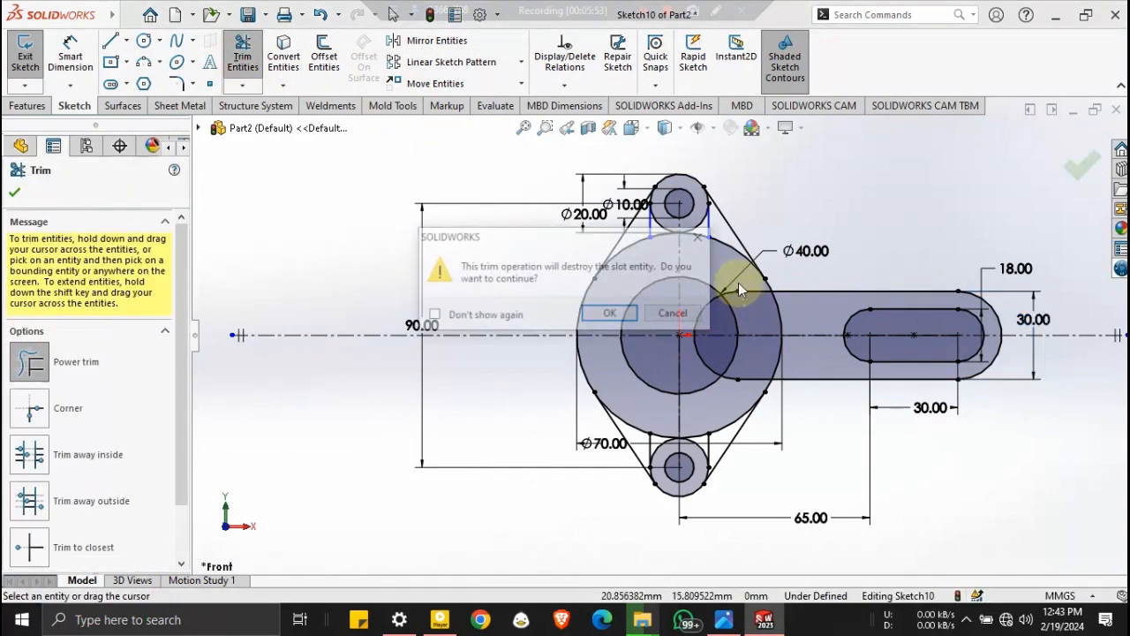
left_click(626, 321)
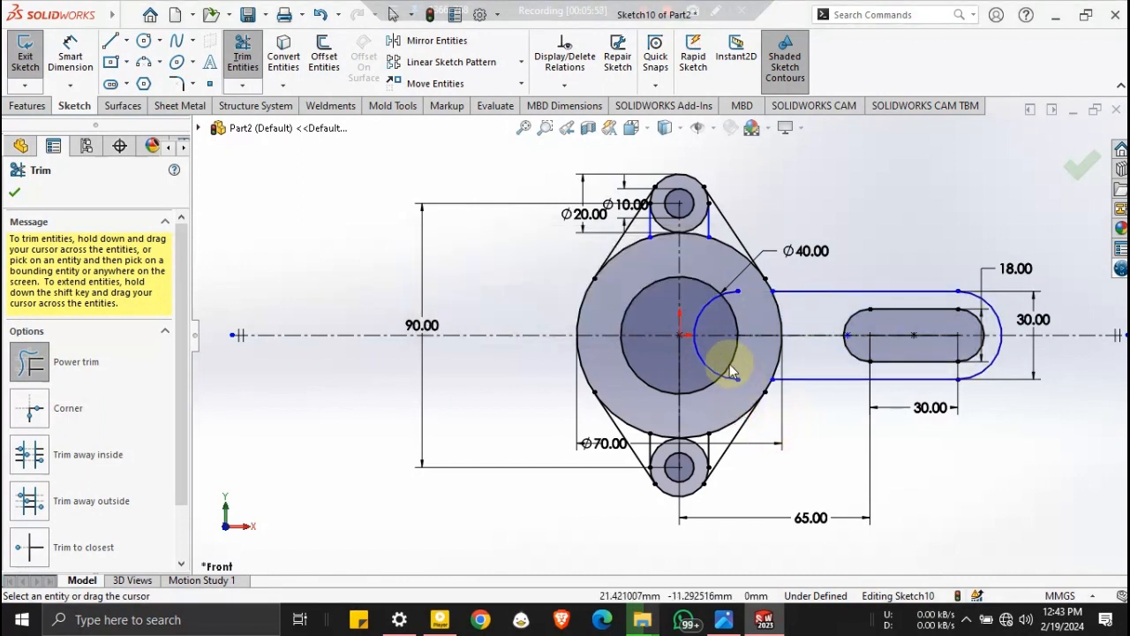
left_click(723, 362)
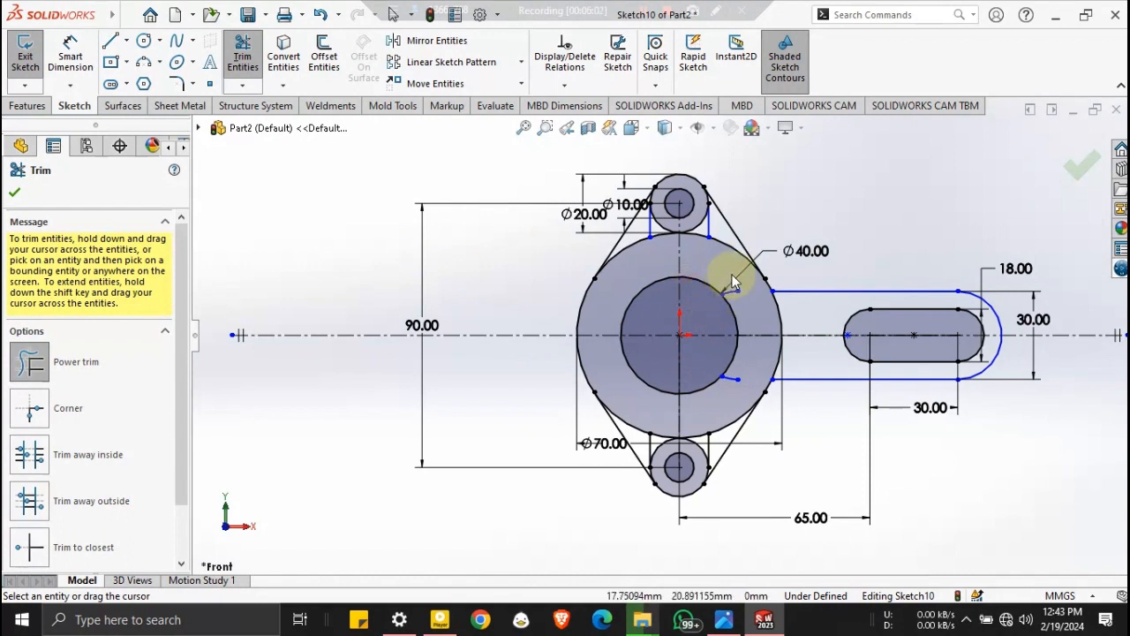
left_click(726, 399)
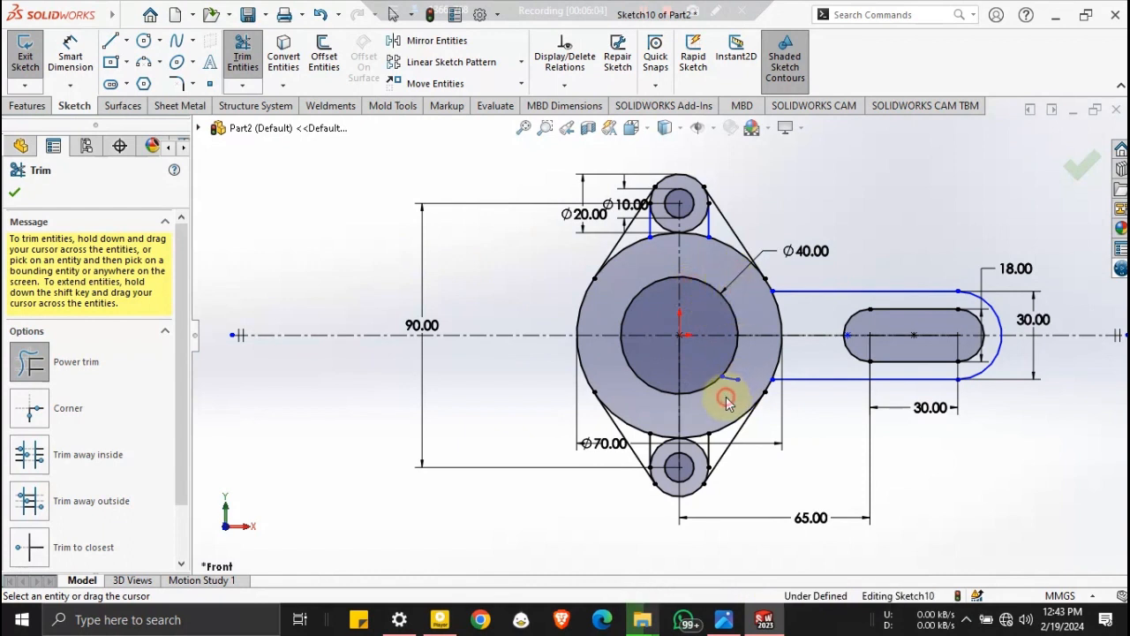
left_click(729, 374)
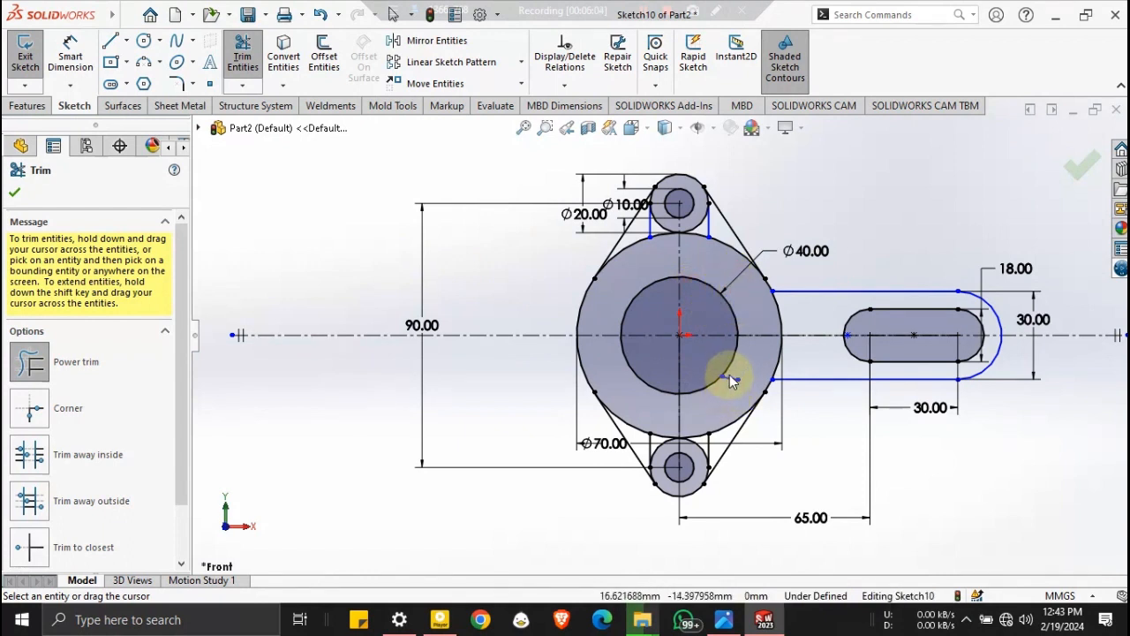
left_click(725, 621)
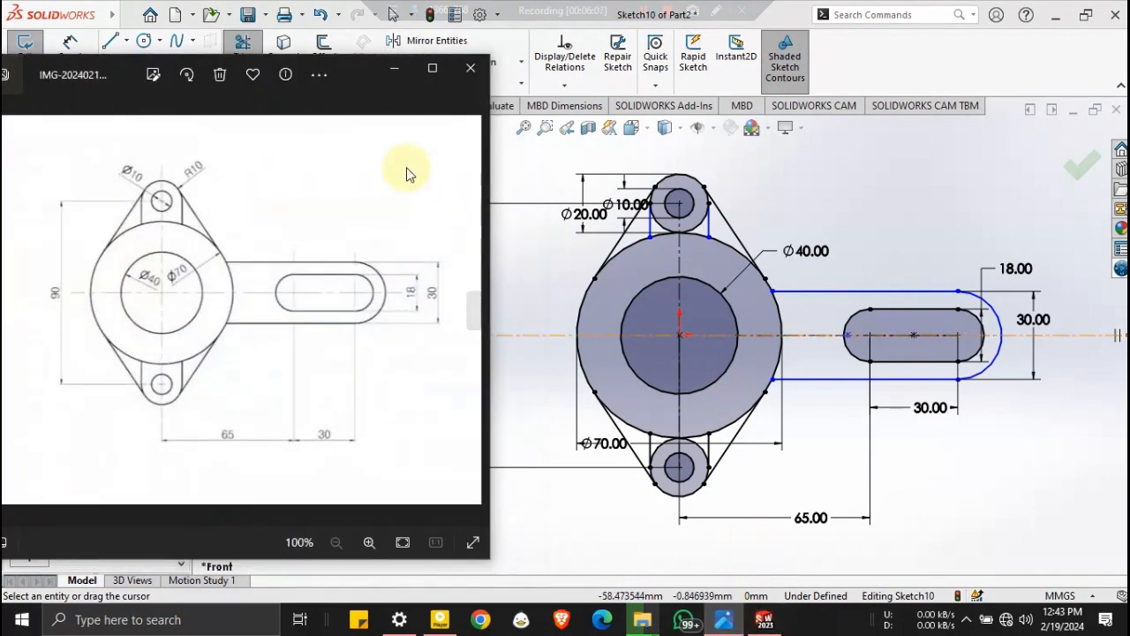
left_click(395, 79)
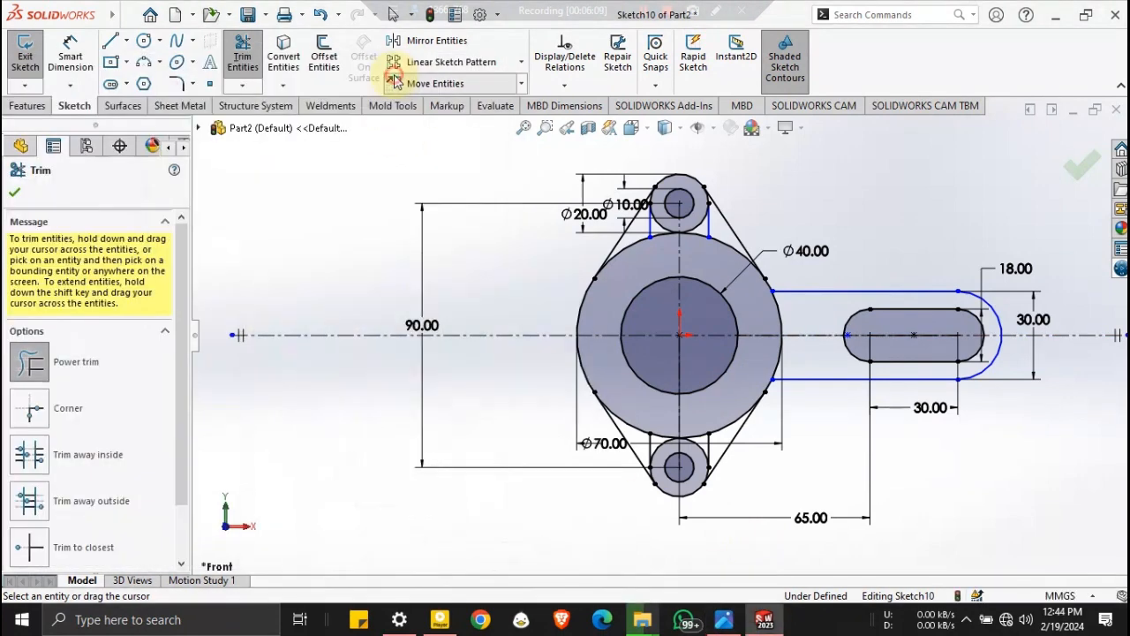
key("Escape")
left_click(393, 83)
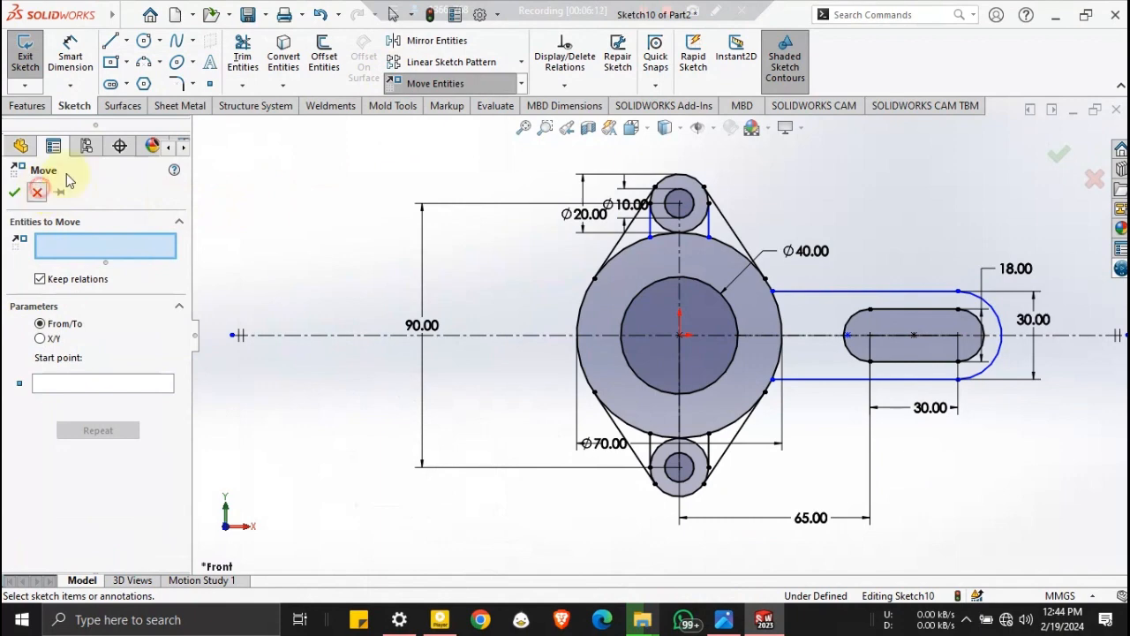
right_click(373, 185)
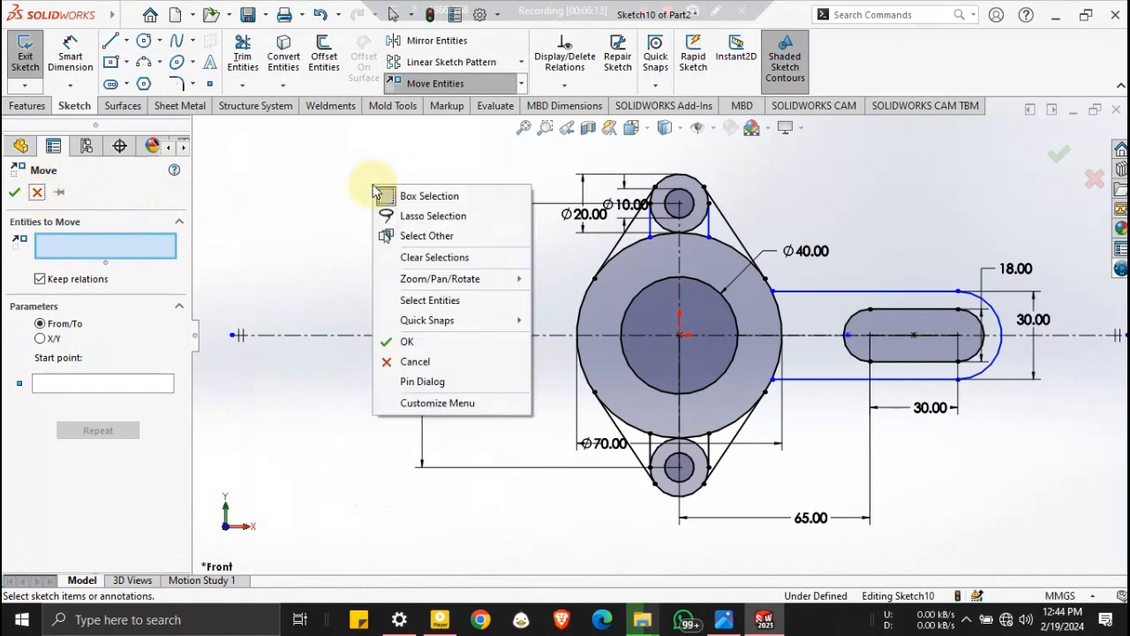
left_click(34, 196)
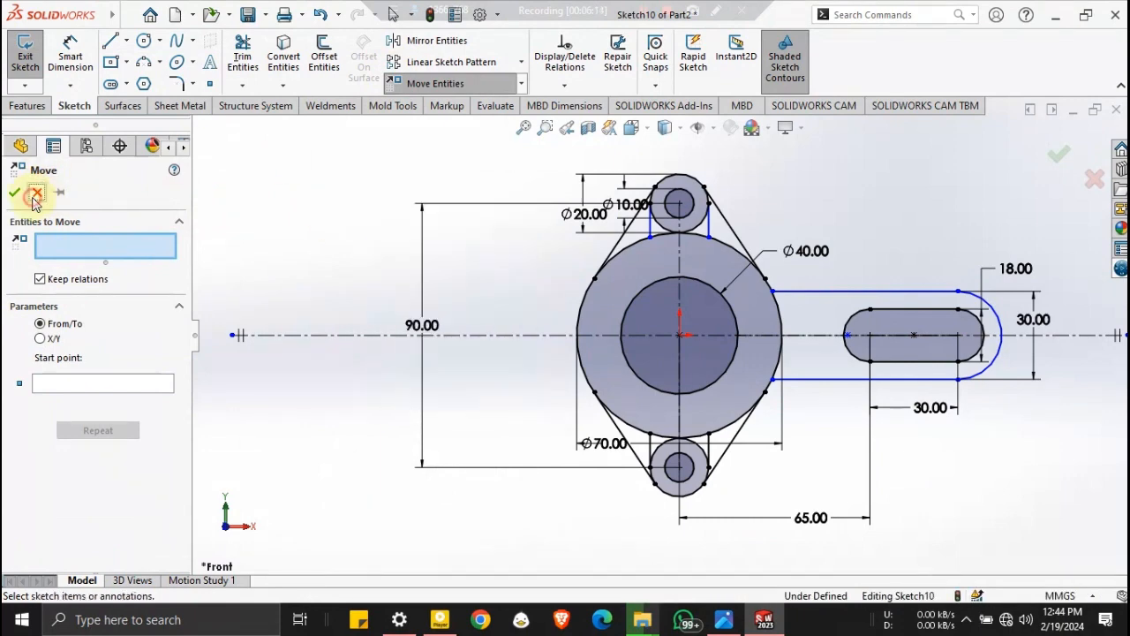
Run Fully Define Sketch on the arm's two straight edges and end arc and the upper lug's two vertical lines.
right_click(289, 212)
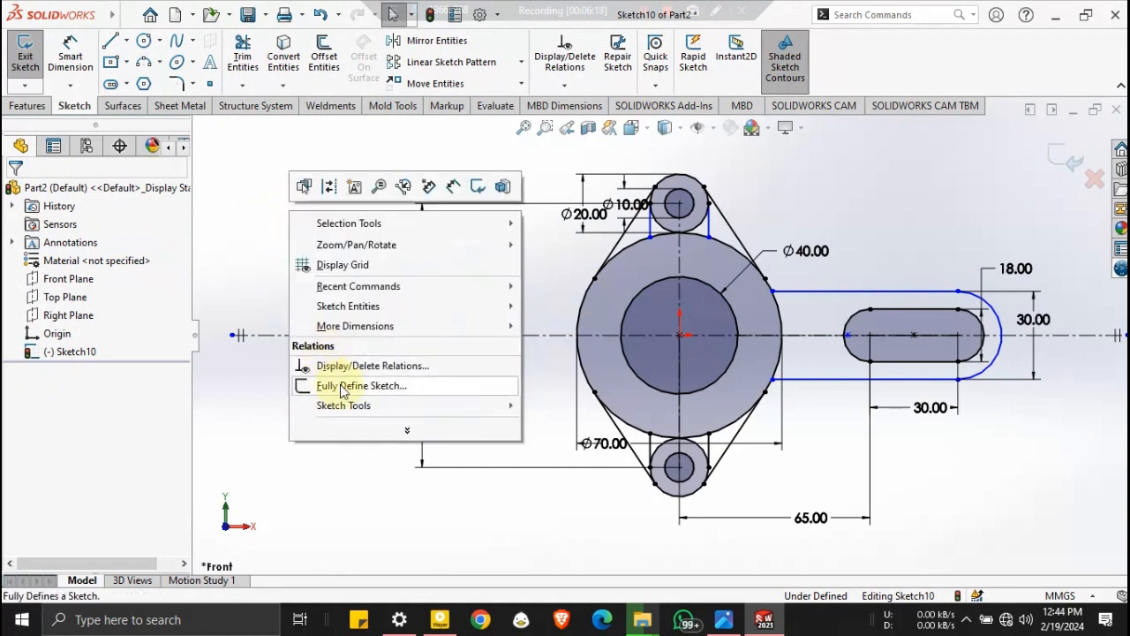
left_click(381, 396)
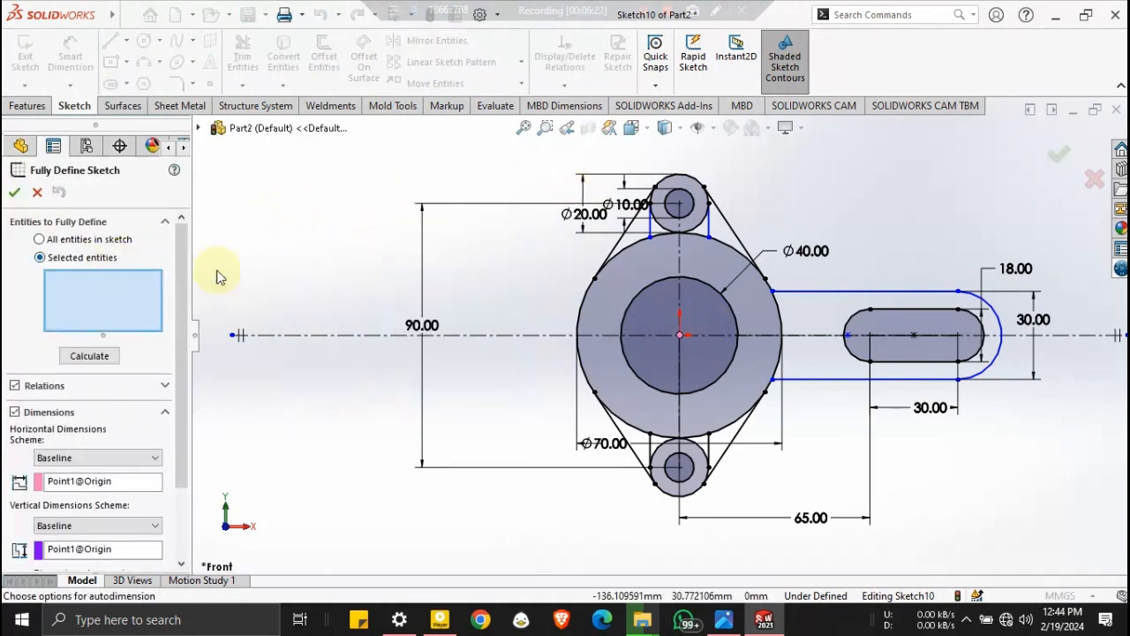
left_click(810, 294)
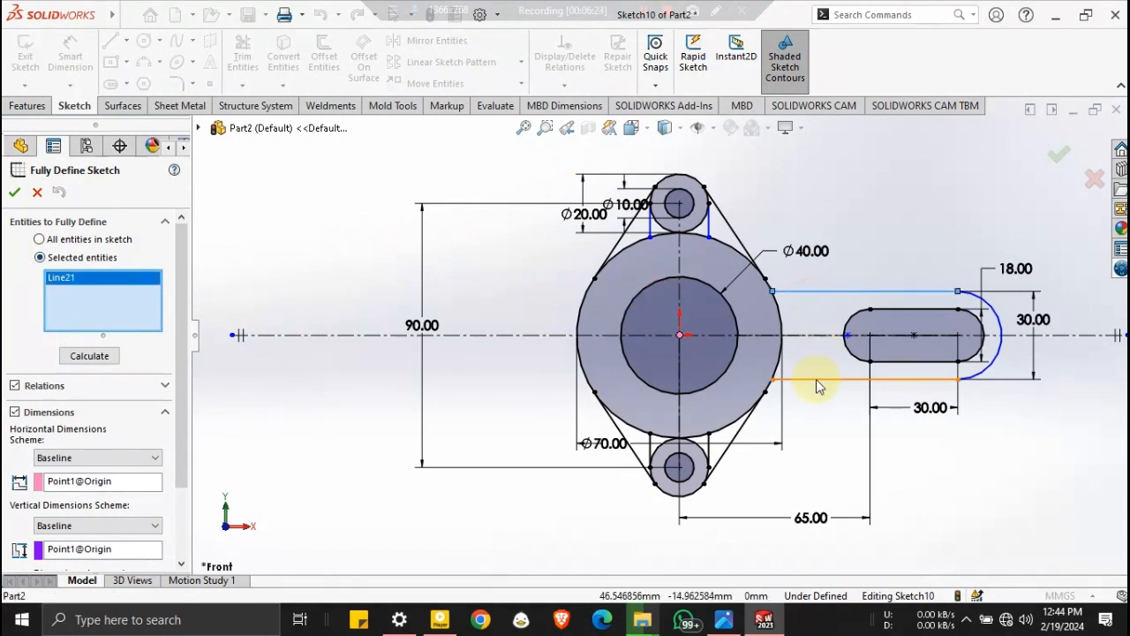
left_click(816, 380)
left_click(695, 237)
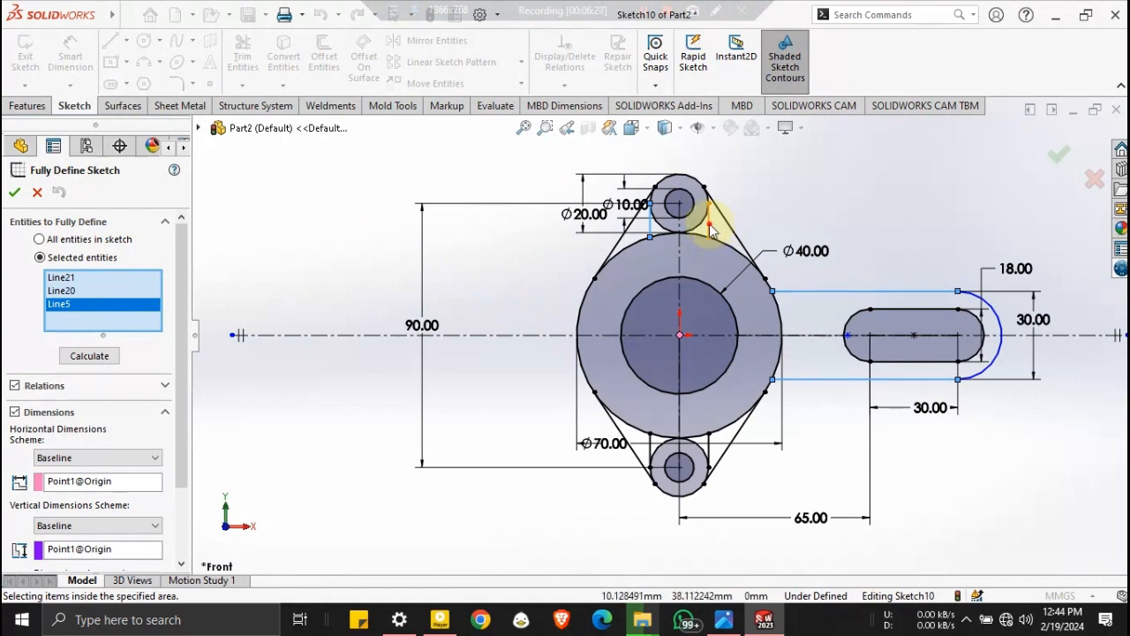
left_click(698, 203)
left_click(996, 315)
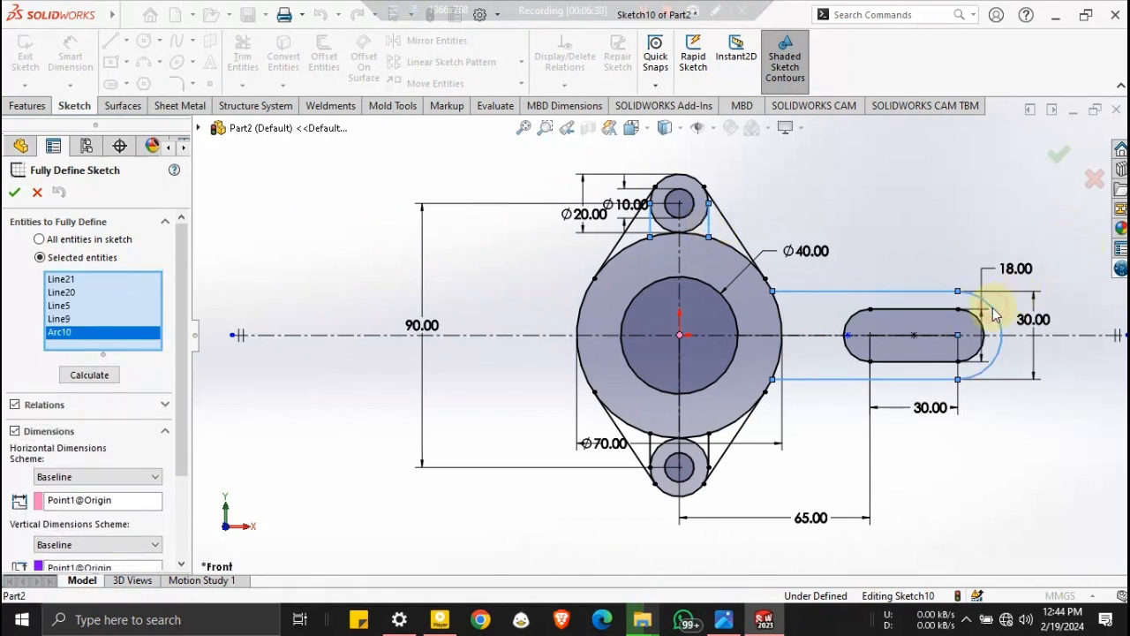
left_click(100, 376)
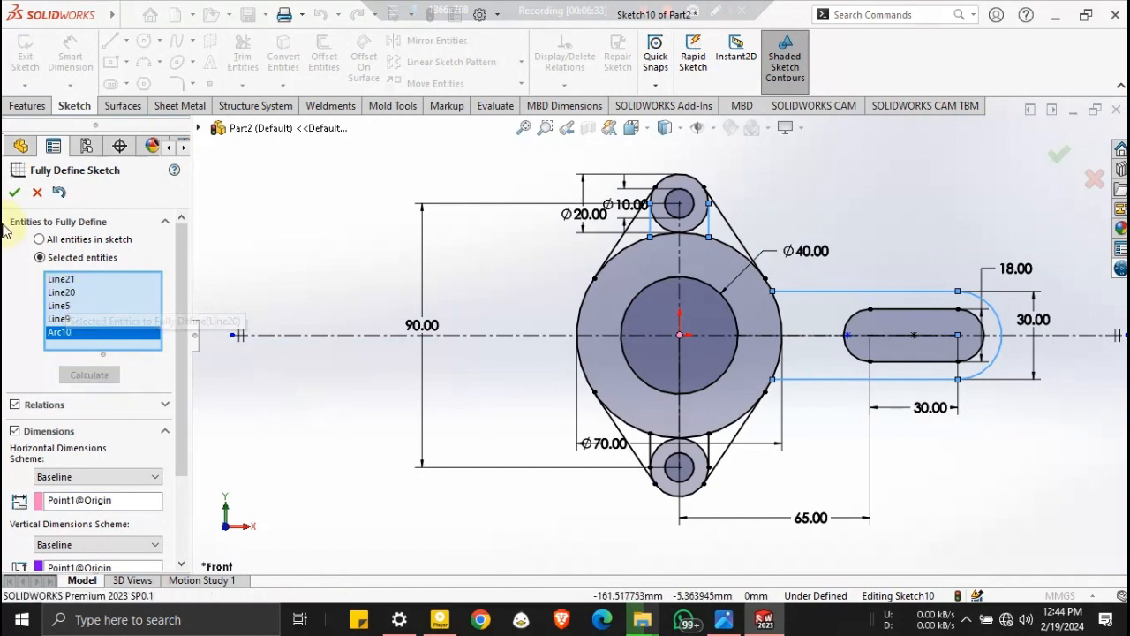
left_click(13, 194)
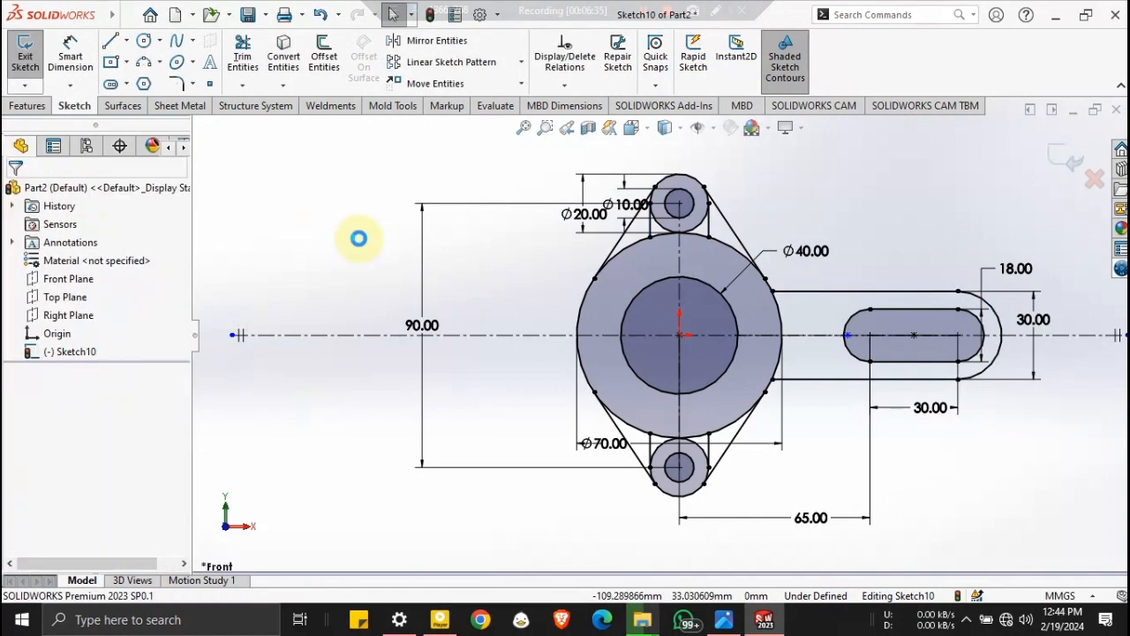
Delete the leftover midpoint of the trimmed slot on the centreline and compare the sketch with the reference drawing.
left_click(849, 337)
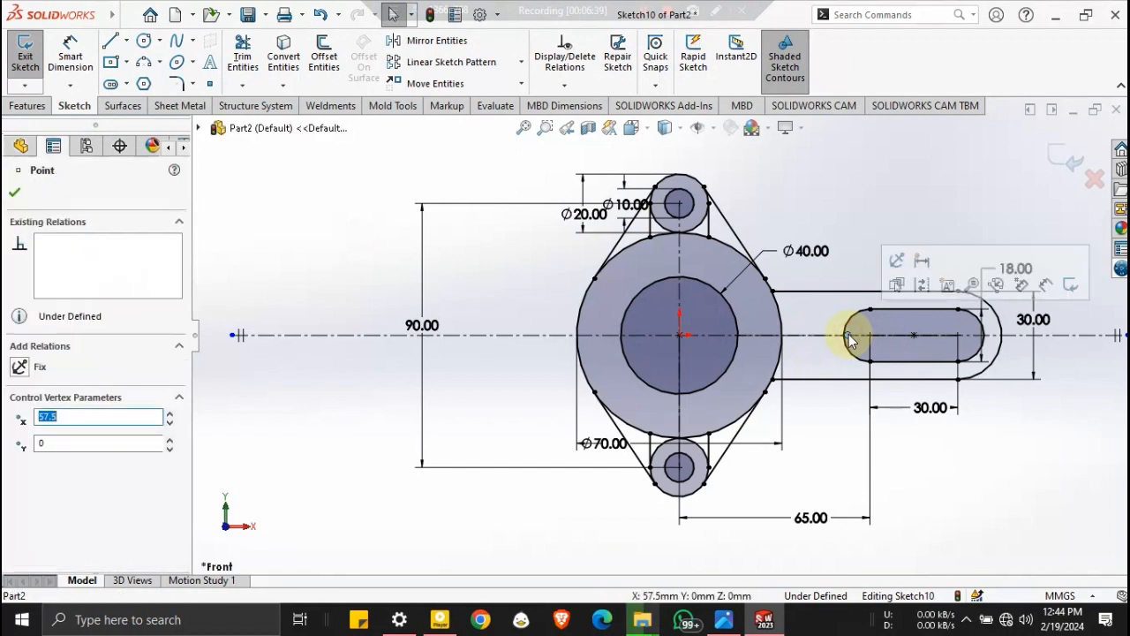
left_click(905, 466)
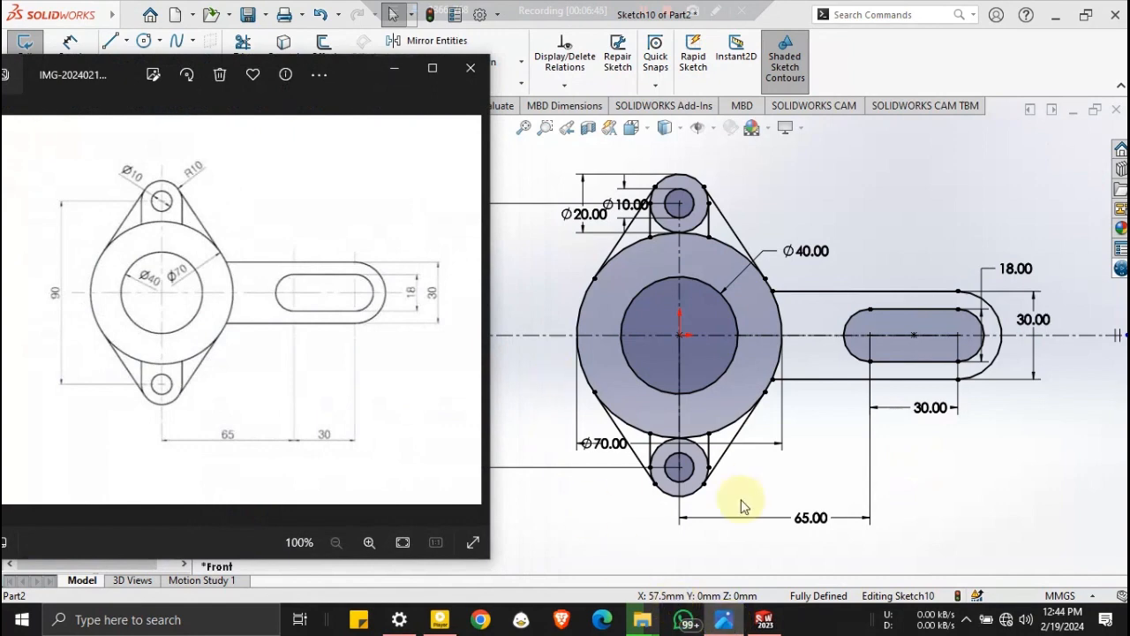
left_click(534, 258)
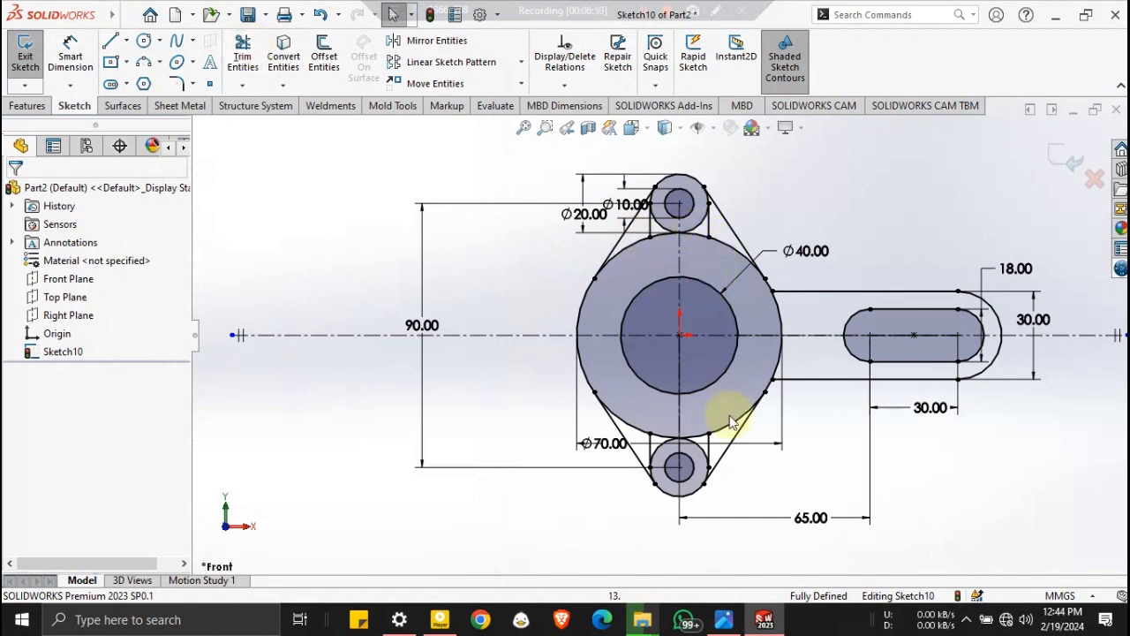
left_click(660, 454)
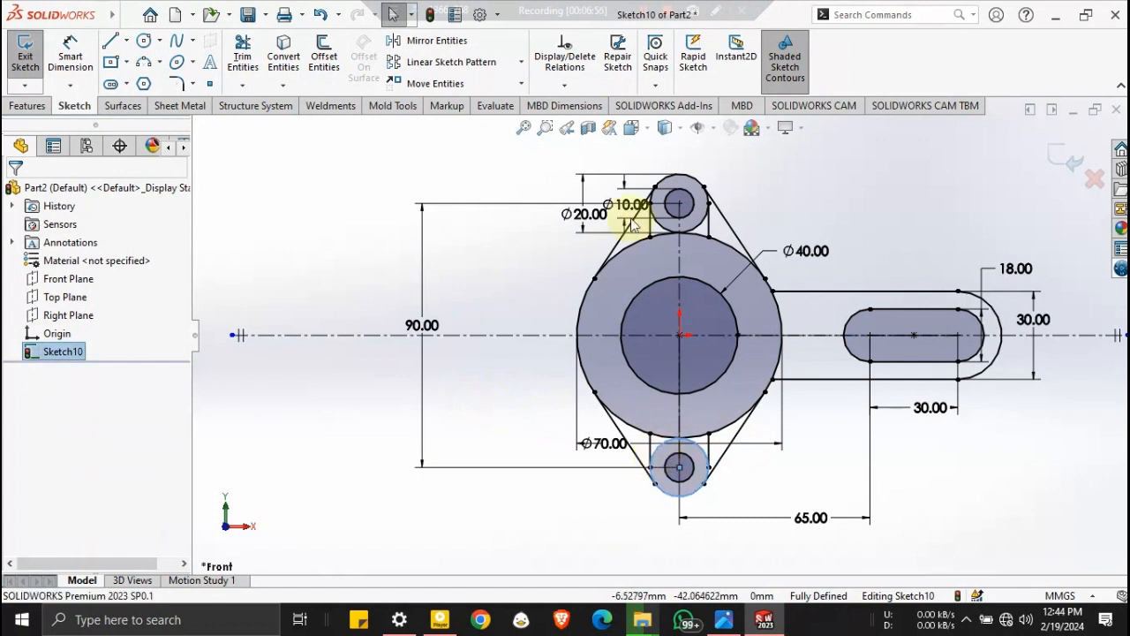
left_click_drag(508, 244, 712, 231)
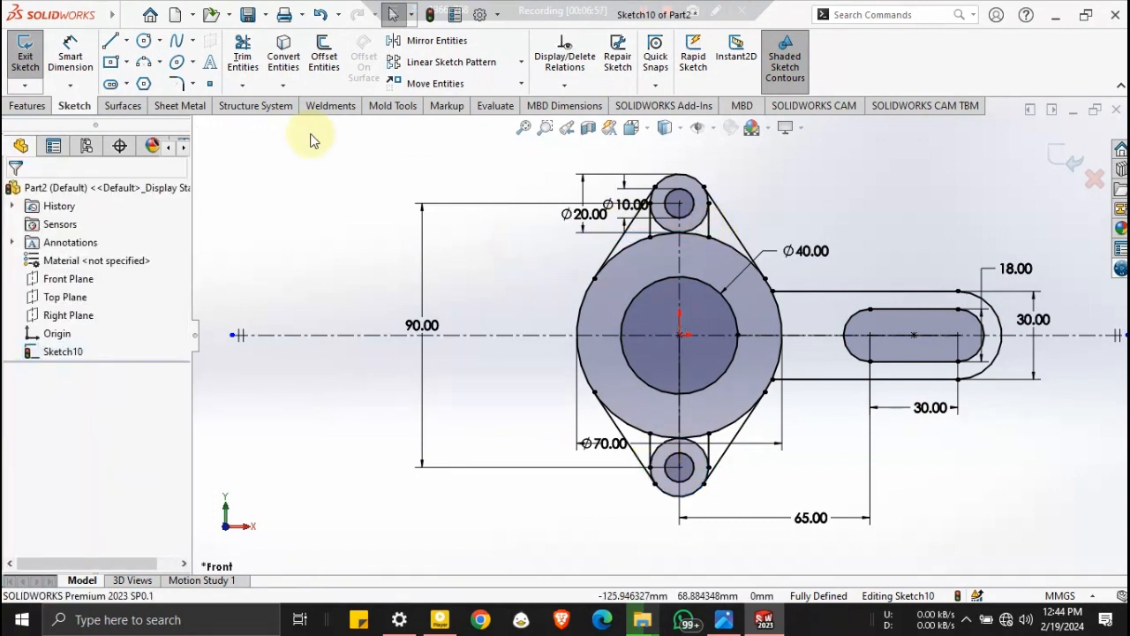
Trim away the hub-facing arc of the lower lug's outer circle between its two vertical lines, including the leftover piece beside the right line.
left_click(242, 57)
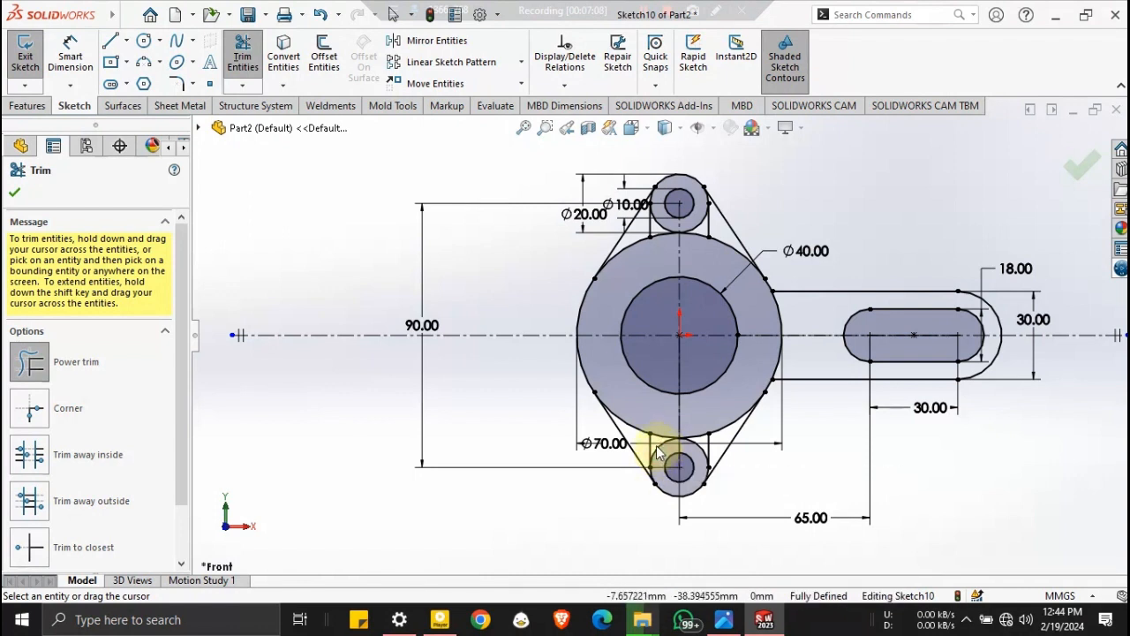
left_click_drag(661, 465, 653, 449)
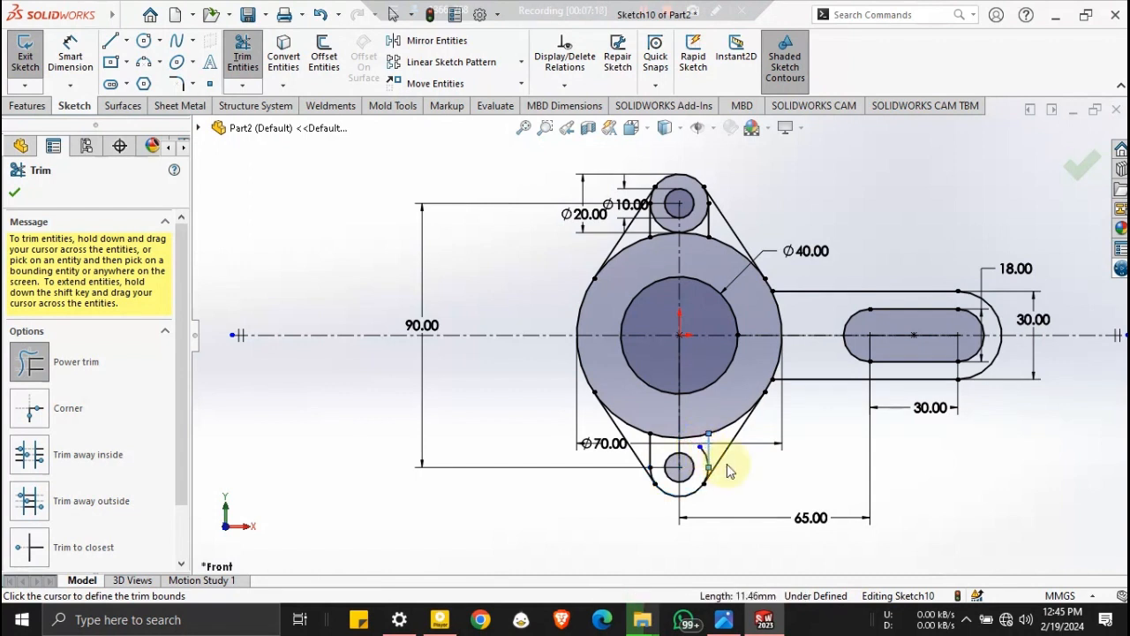
left_click_drag(724, 469, 702, 462)
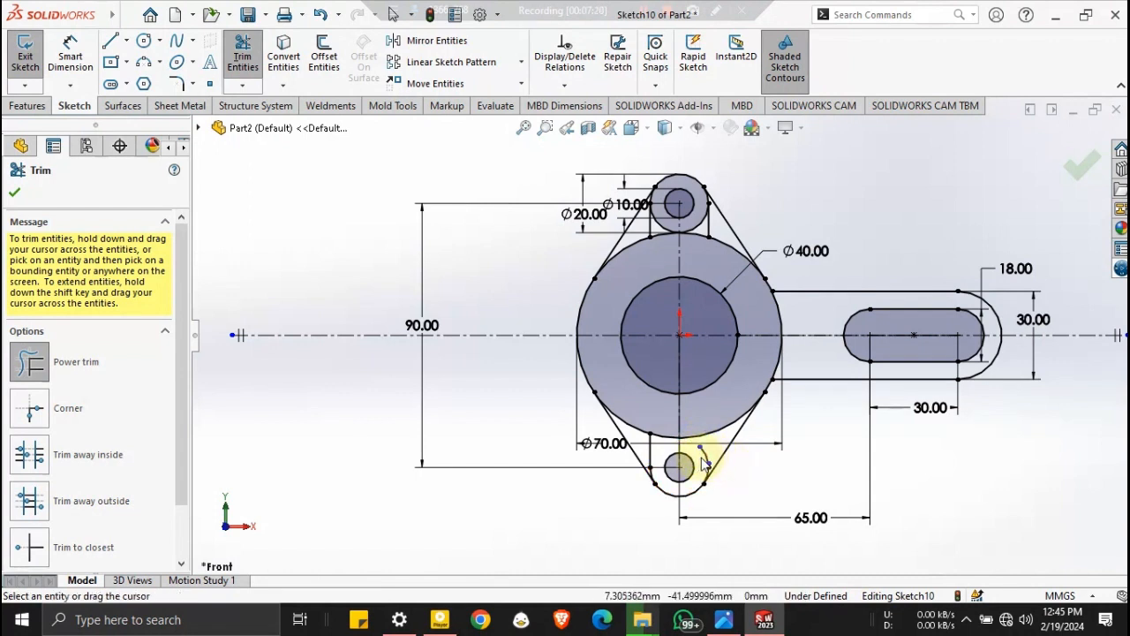
key("Escape")
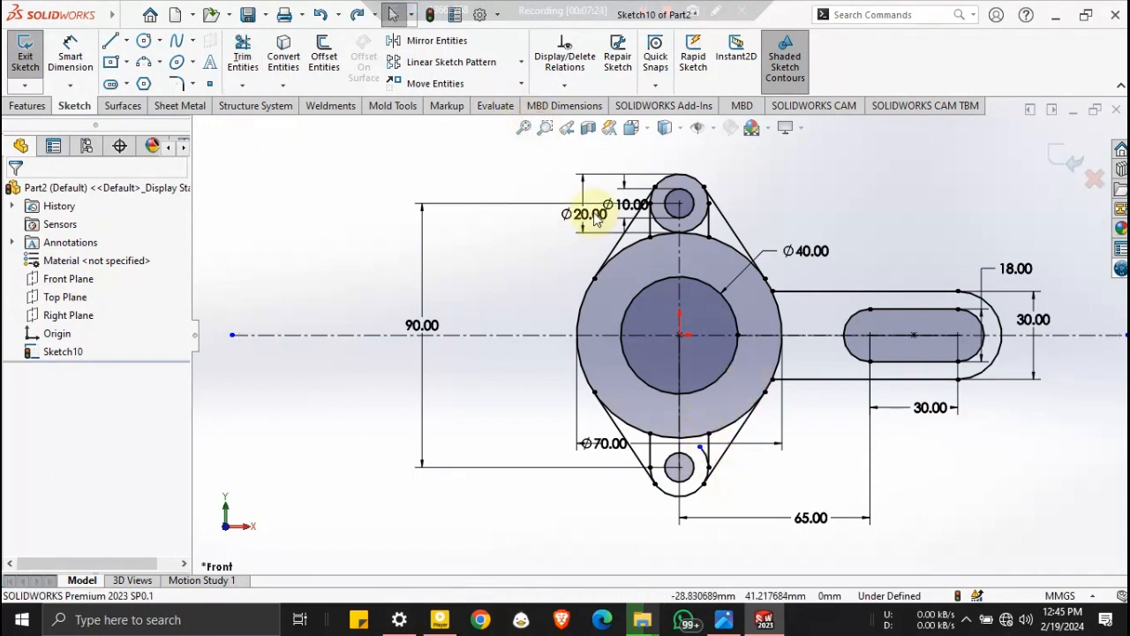
left_click(545, 127)
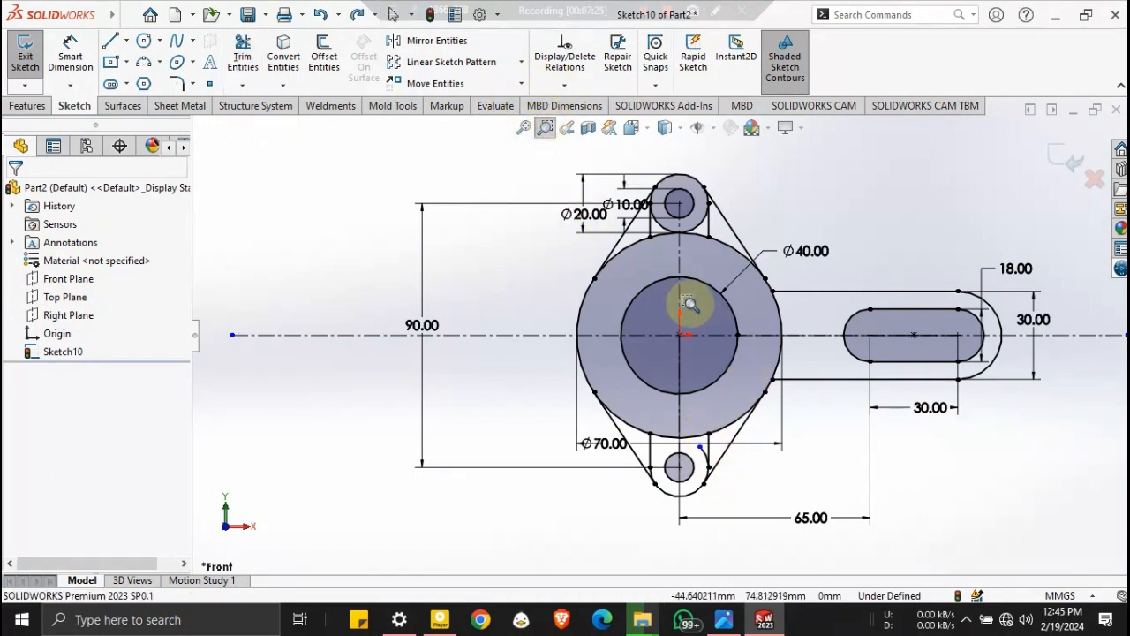
left_click_drag(745, 492, 623, 427)
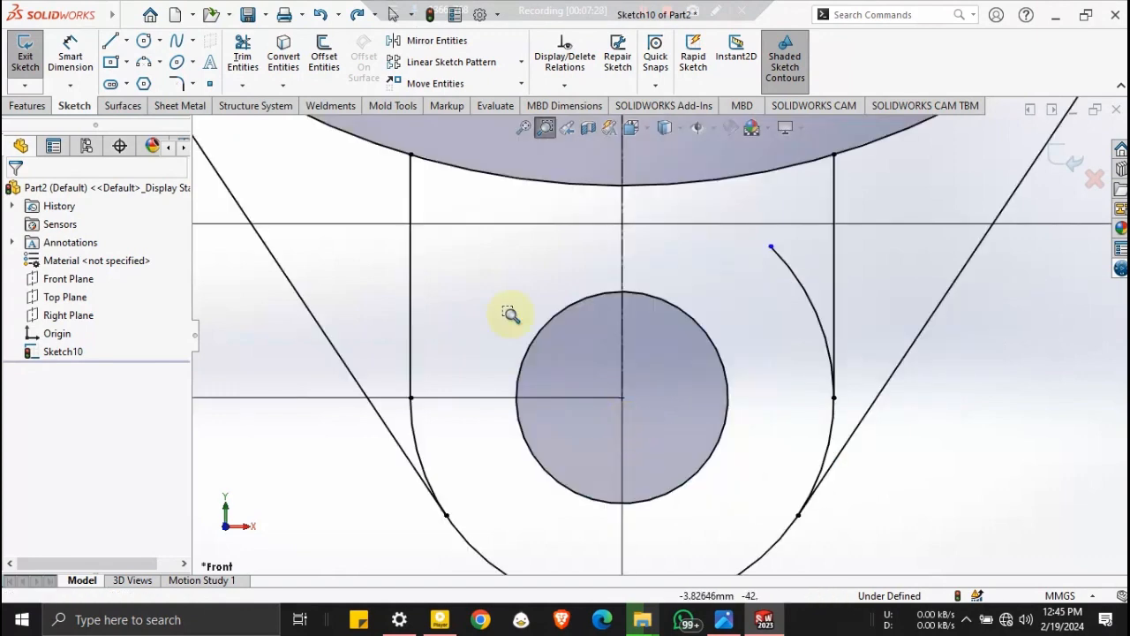
left_click(240, 59)
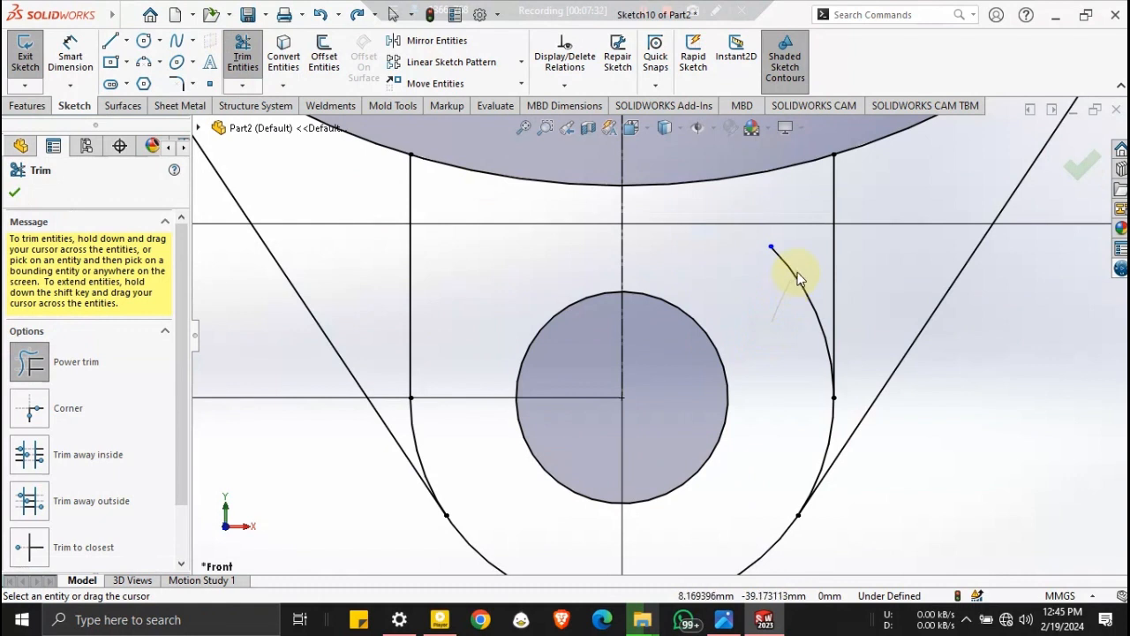
Trim away the hub-facing arc of the upper lug's 20 mm circle between its vertical lines and compare the sketch with the reference drawing.
left_click(522, 127)
left_click(545, 129)
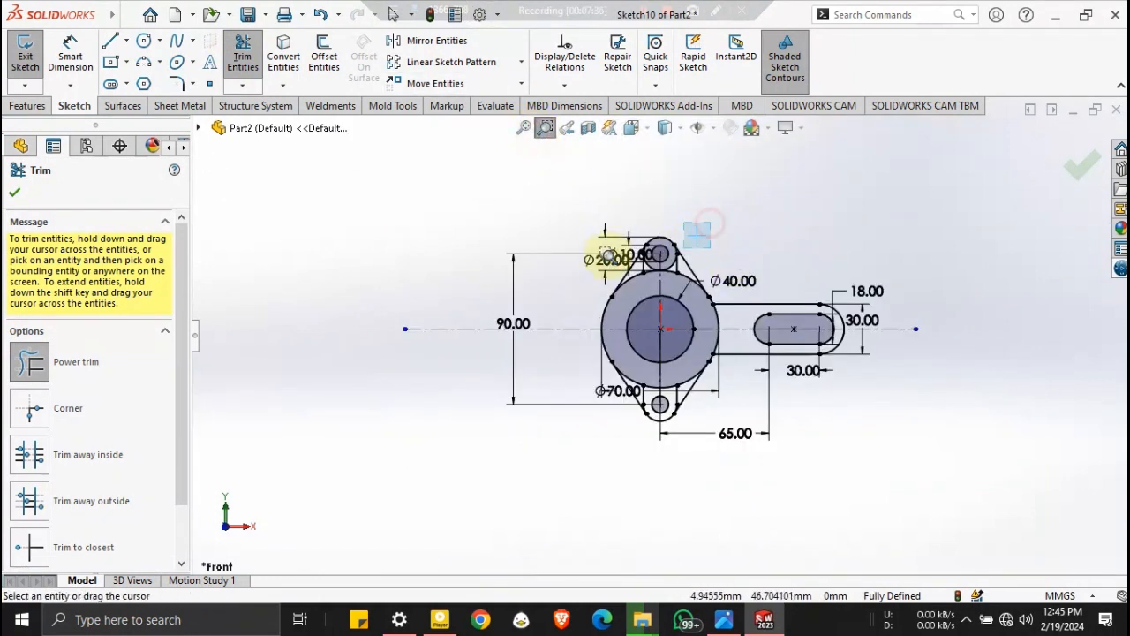
left_click_drag(710, 223, 592, 277)
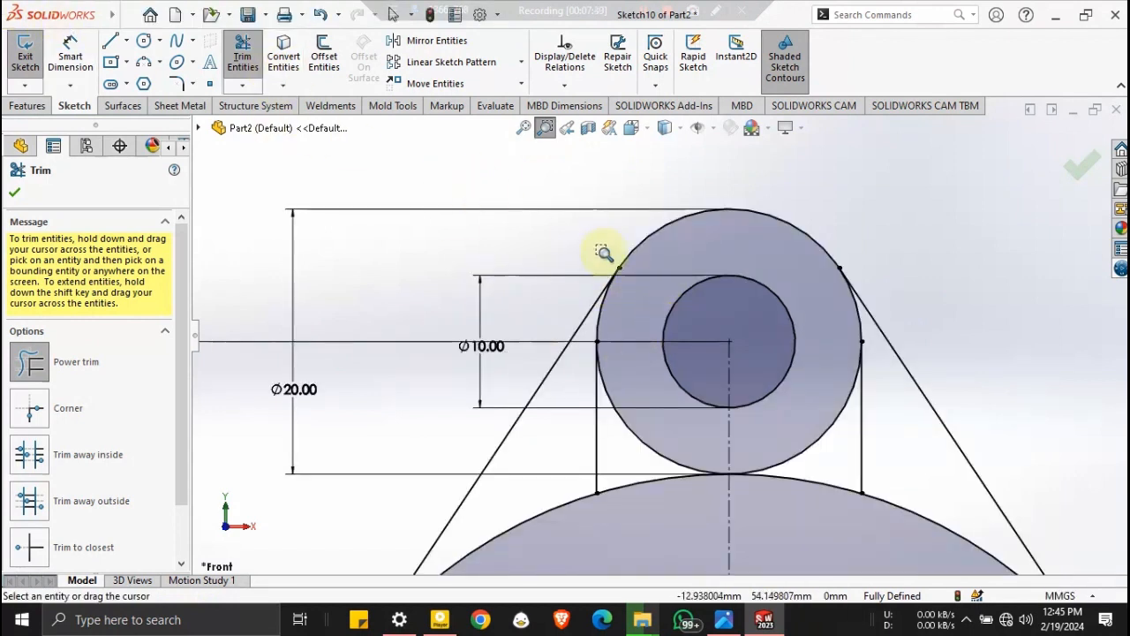
left_click(650, 439)
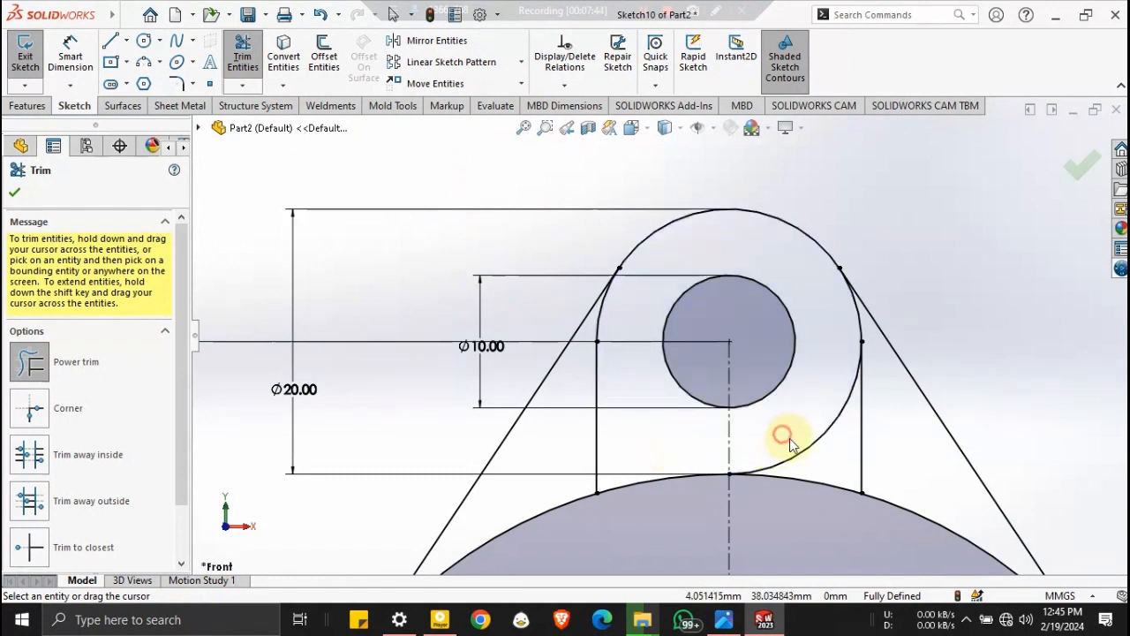
left_click_drag(789, 434, 814, 468)
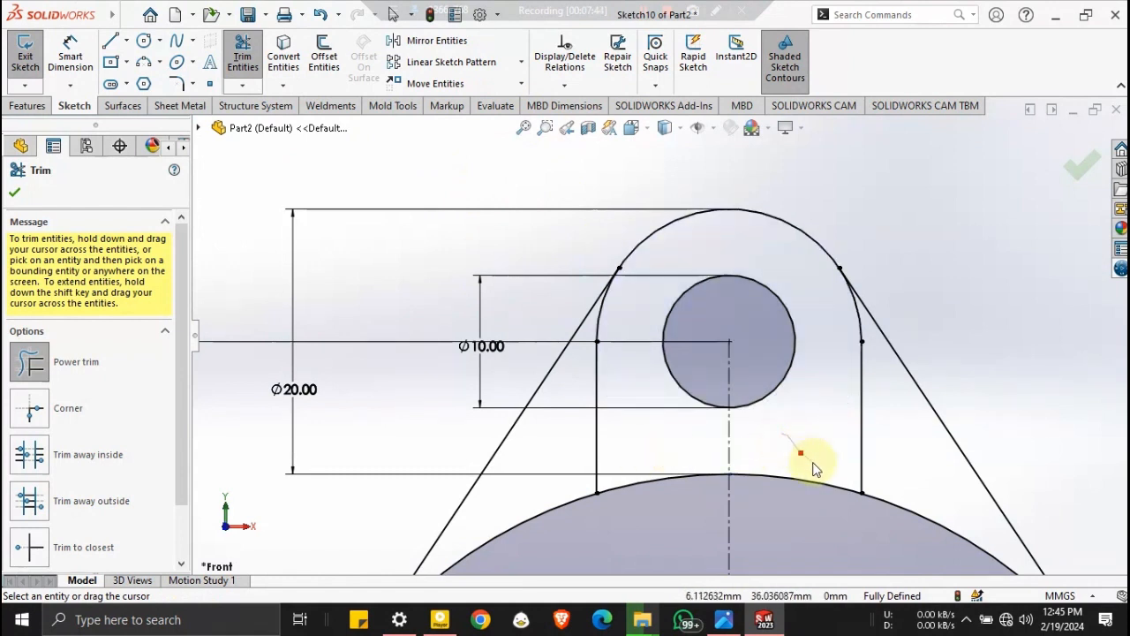
left_click(524, 129)
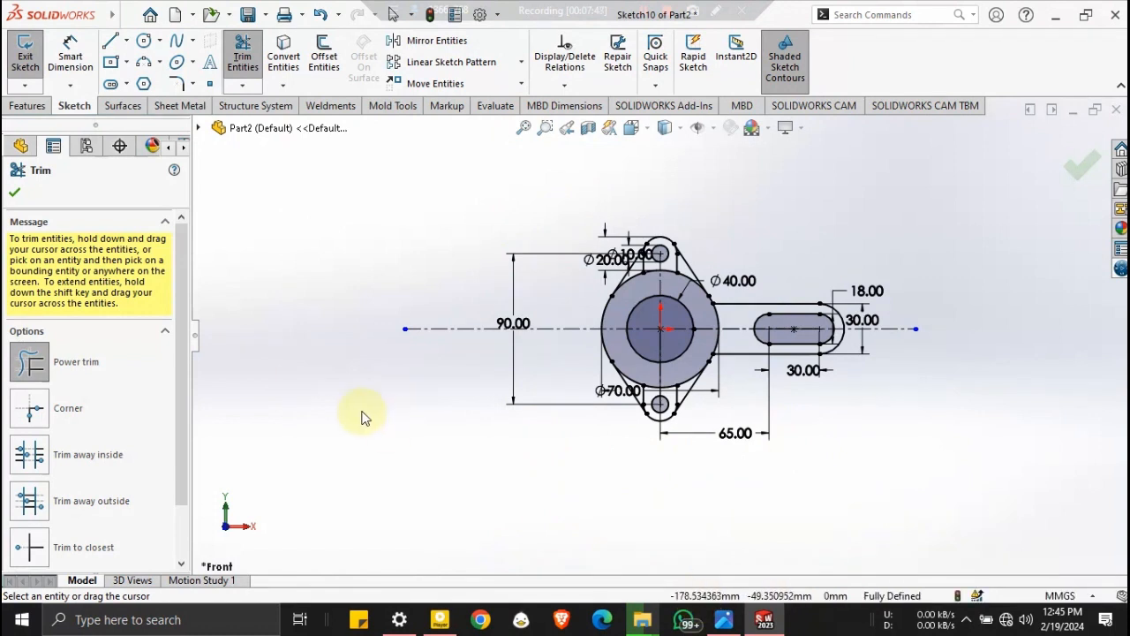
left_click(728, 619)
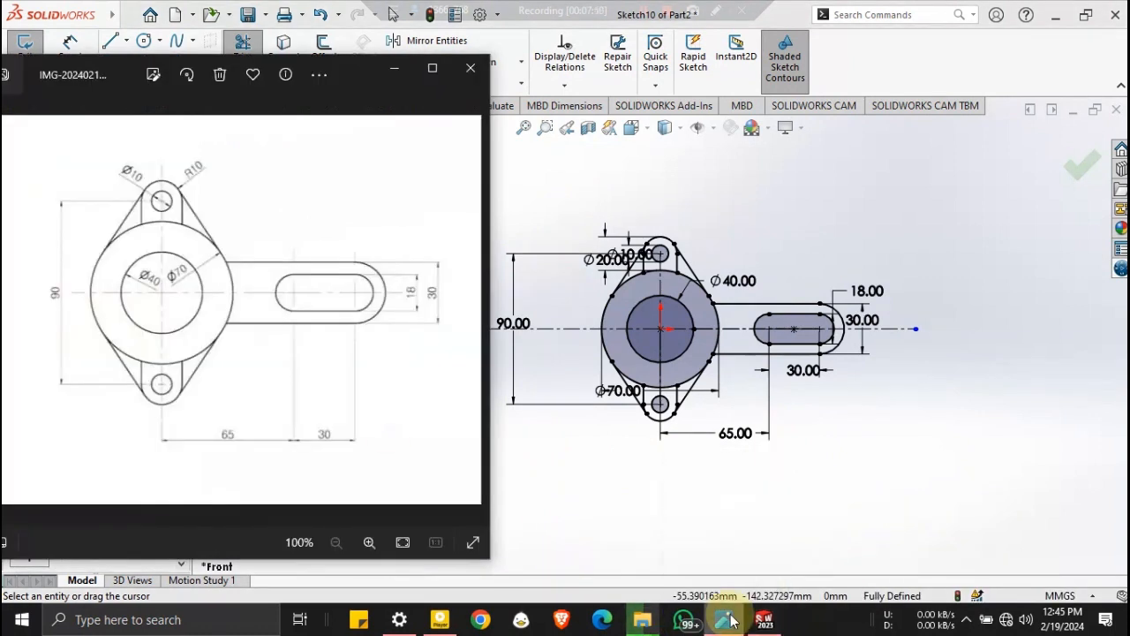